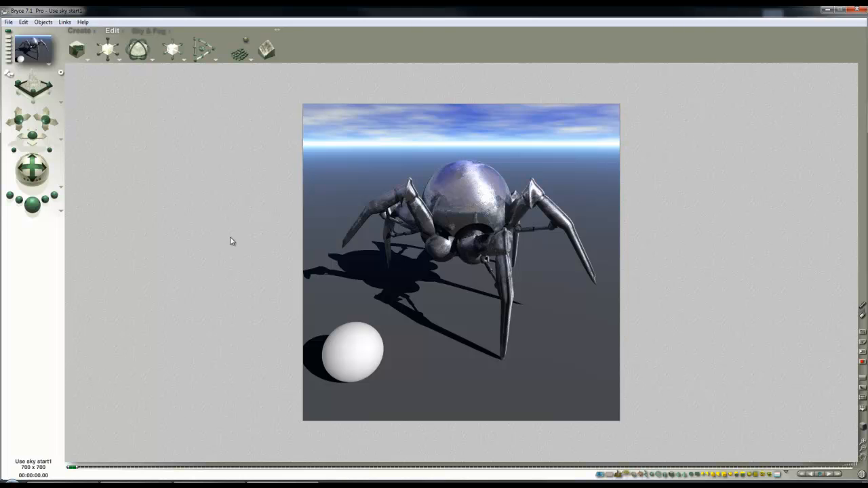
Open the Sky Lab's IBL settings and switch the sky preview to show the actual scene
left_click(148, 30)
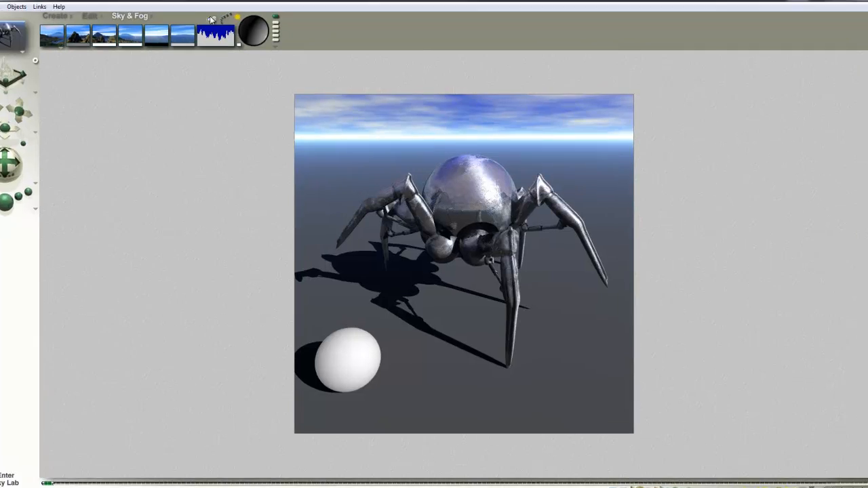
left_click(225, 32)
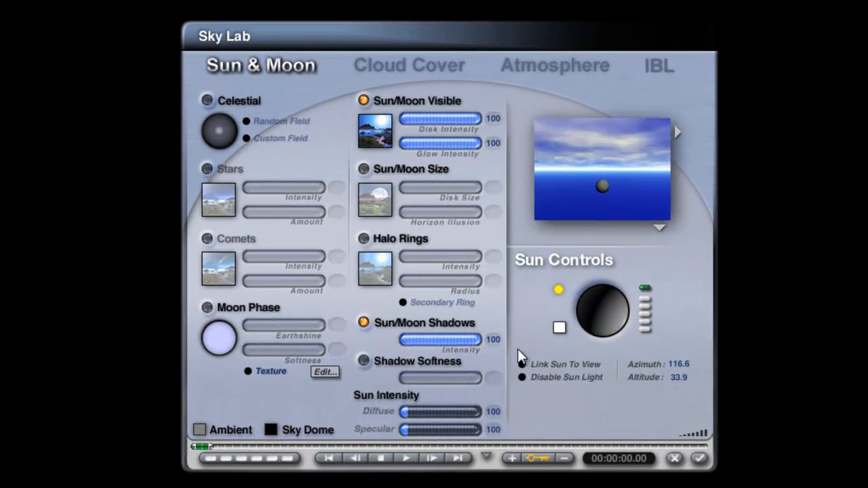
left_click(678, 62)
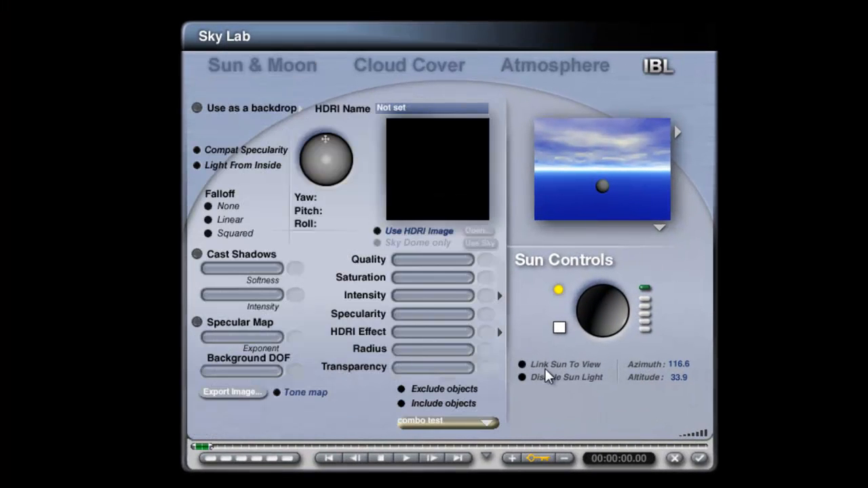
left_click(659, 233)
left_click(659, 232)
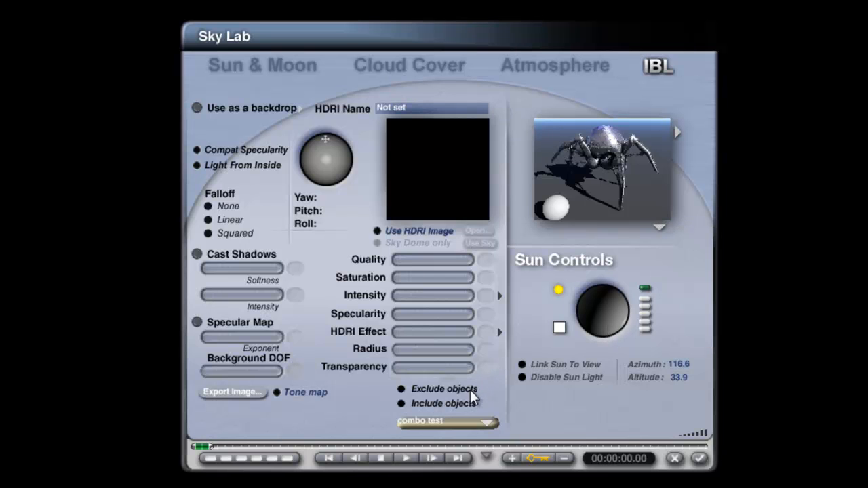
Enable image-based lighting with an HDRI image generated from the current sky, and disable the sun light
left_click(378, 231)
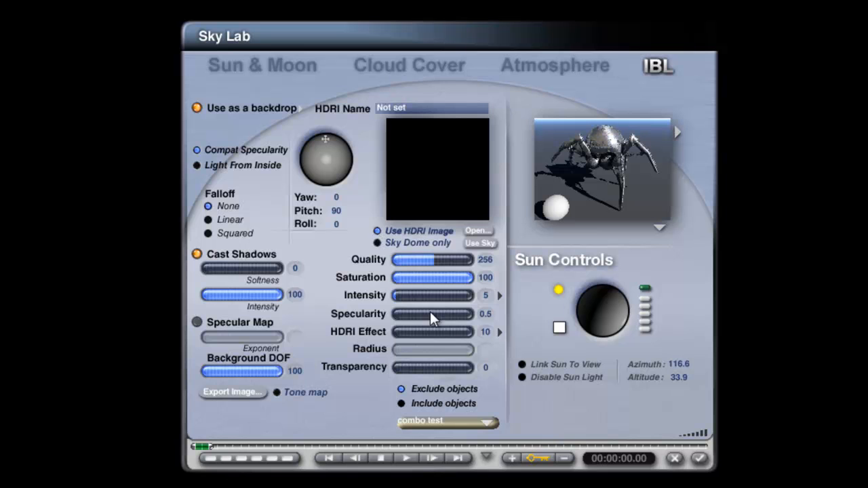
left_click(480, 242)
left_click(557, 294)
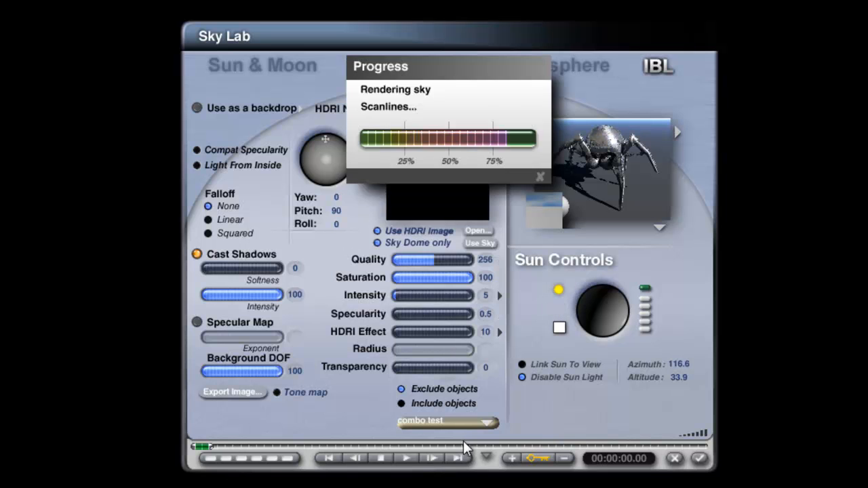
Set the IBL quality to 16 and the HDRI effect to 50, apply the settings and render the scene
left_click(433, 259)
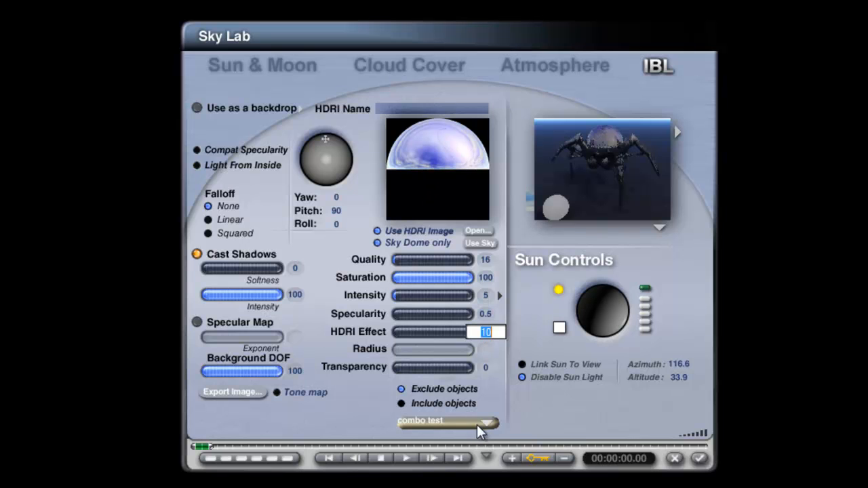
type("50")
key("Return")
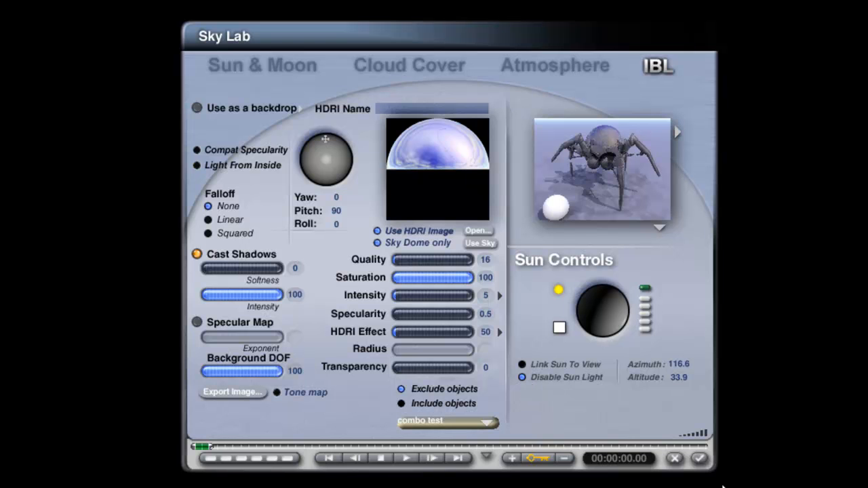
left_click(699, 458)
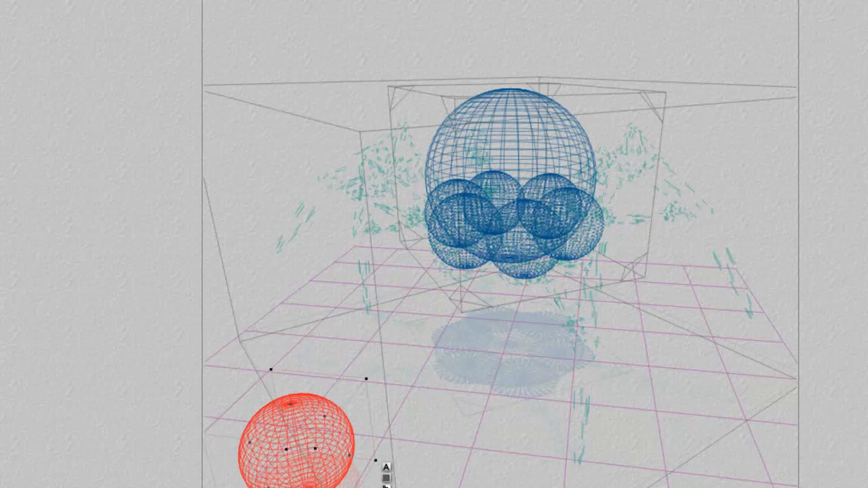
key("ctrl+r")
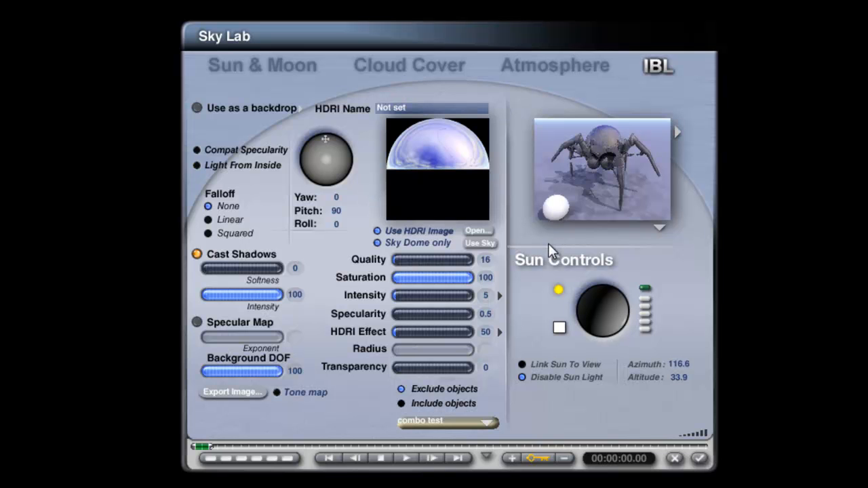
left_click(697, 460)
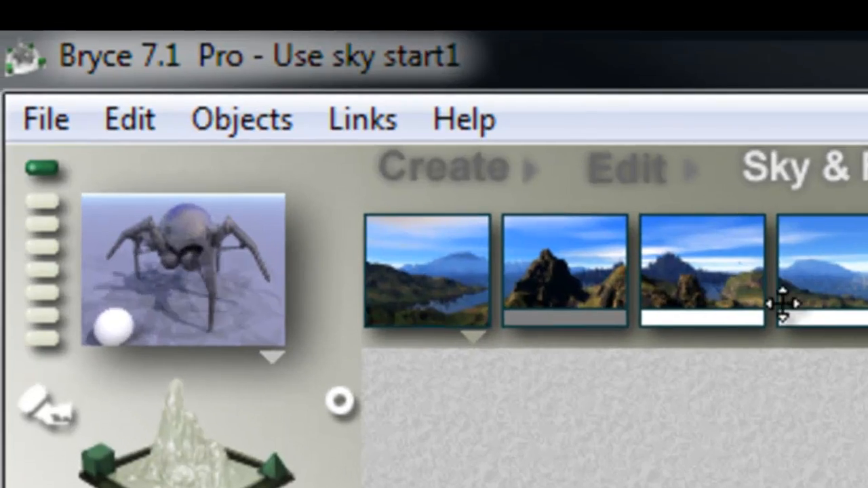
Store the current camera view in the first free memory slot and move the camera to look up from below the ground
left_click(42, 201)
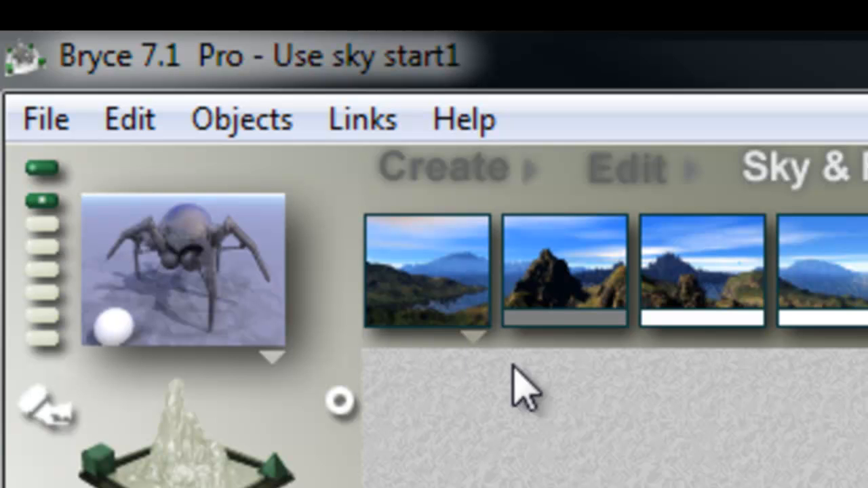
left_click(620, 171)
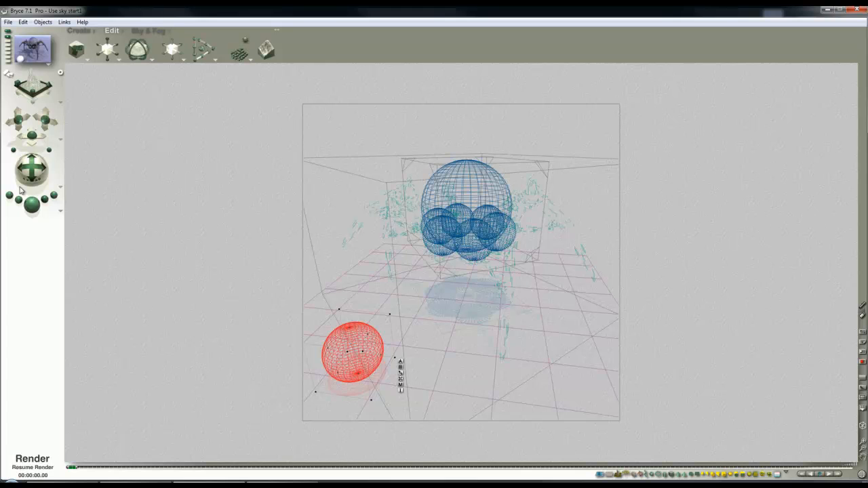
left_click_drag(45, 121, 44, 121)
left_click_drag(32, 171, 32, 171)
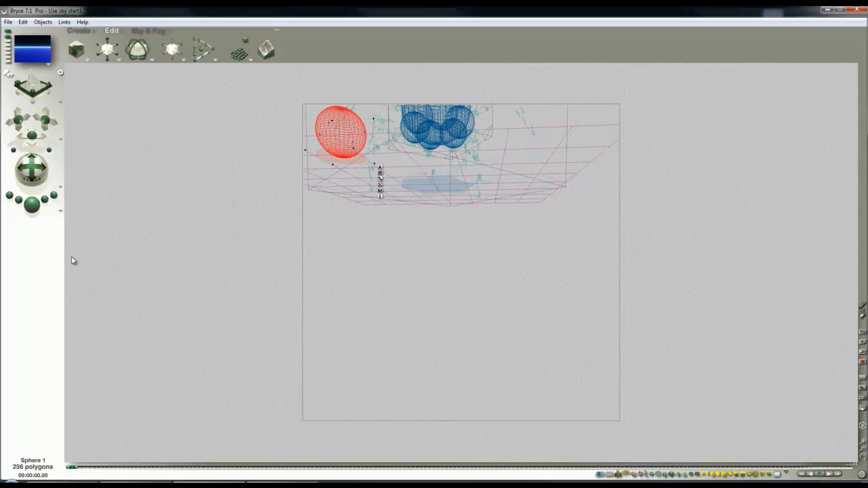
Create a pyramid and lower it beneath the ground plane, checking its position in the front view
left_click(78, 31)
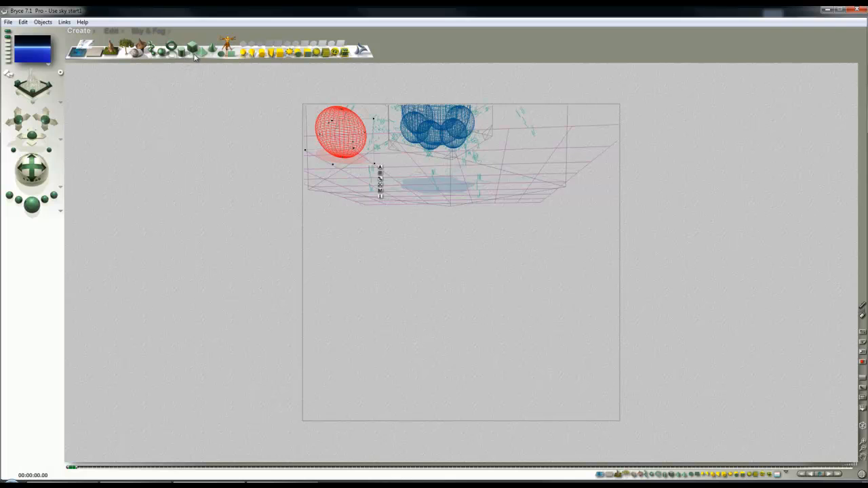
left_click(202, 55)
left_click(111, 31)
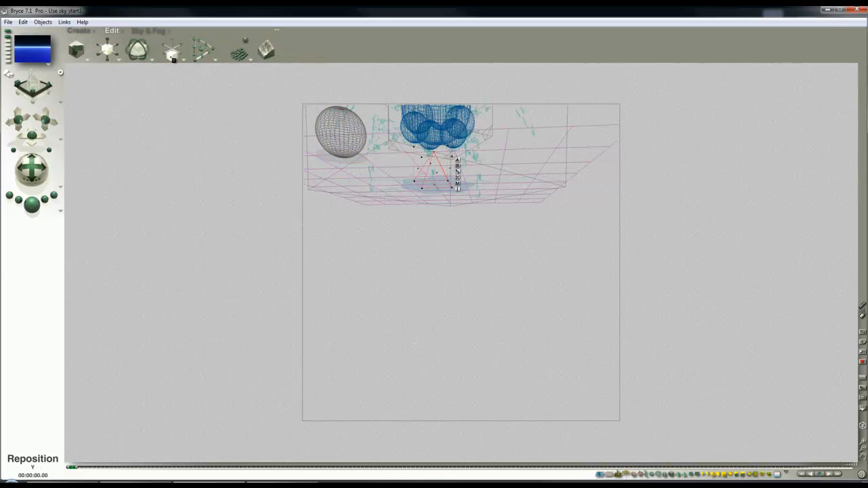
left_click_drag(174, 57, 174, 63)
key("4")
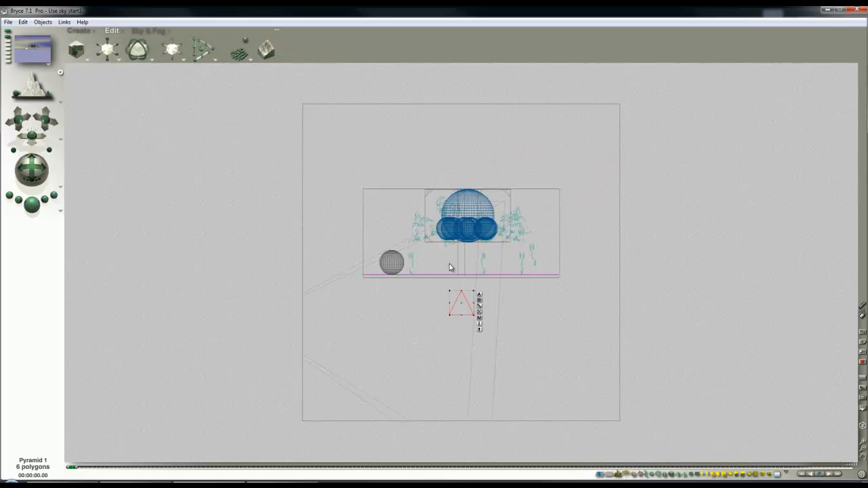
Frame the pyramid from below the ground in the camera view and render it
key("1")
left_click_drag(32, 171, 3, 95)
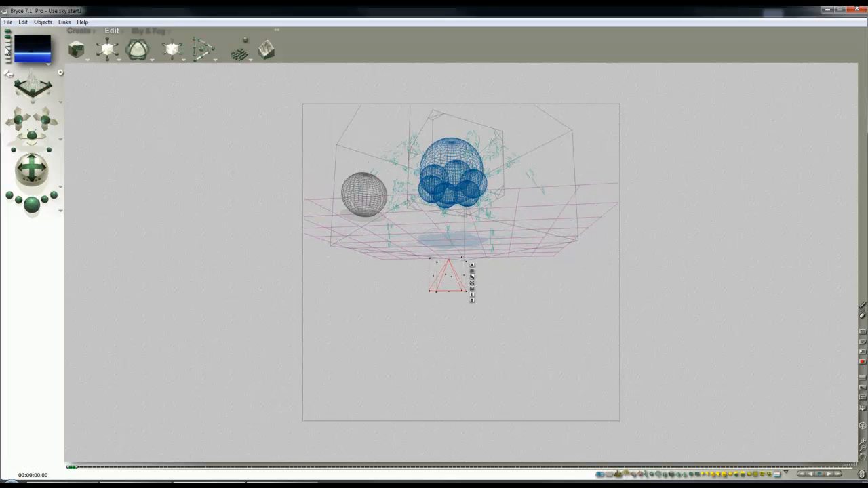
left_click(34, 211)
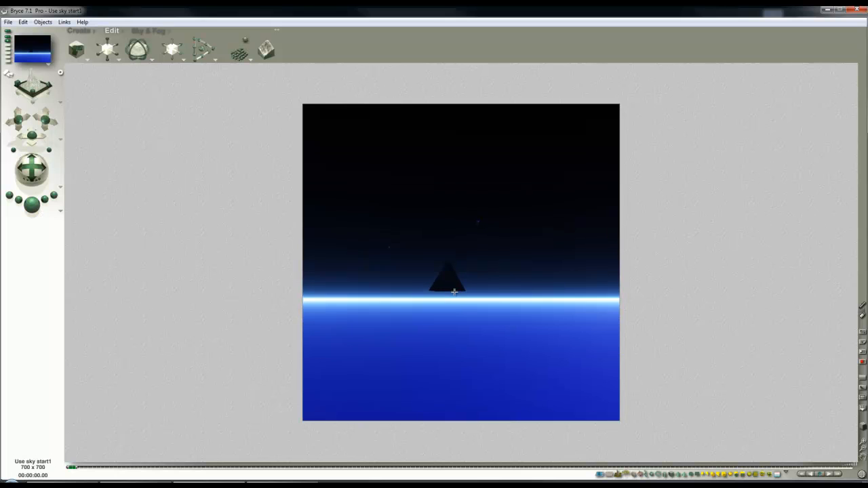
Try an orange-red and a white sky dome colour, rendering the scene to compare the pyramid's lighting
left_click(149, 31)
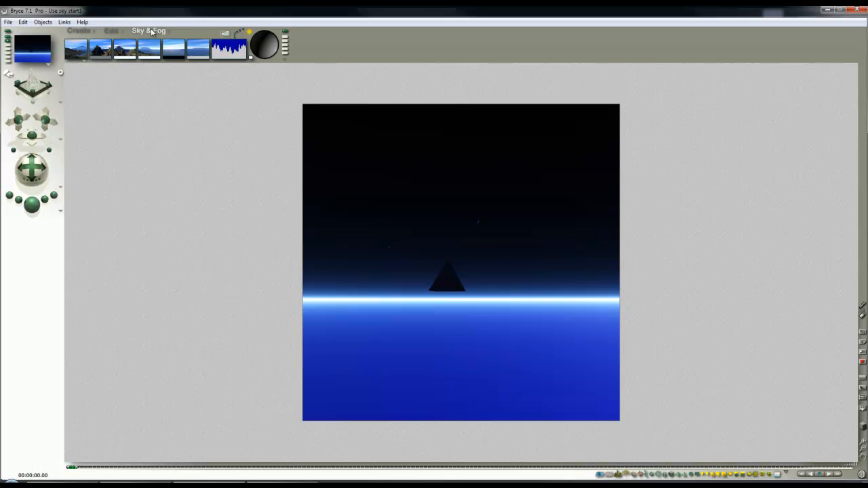
left_click_drag(173, 59, 228, 66)
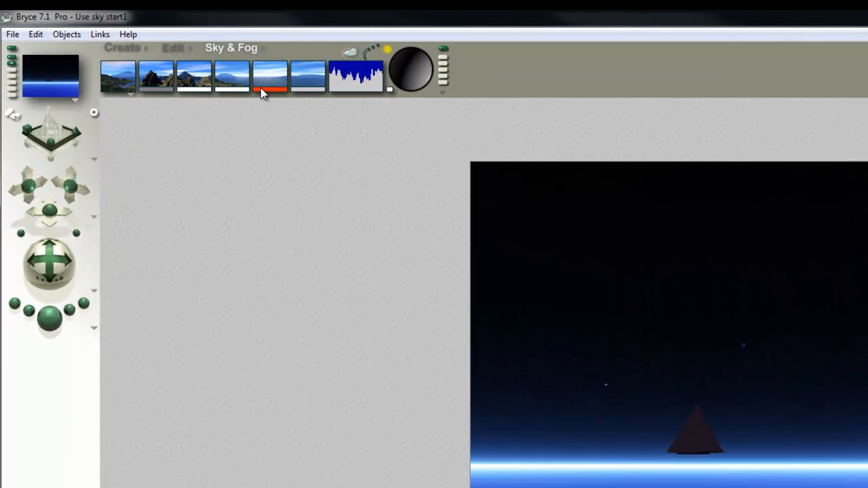
left_click(267, 88, "alt")
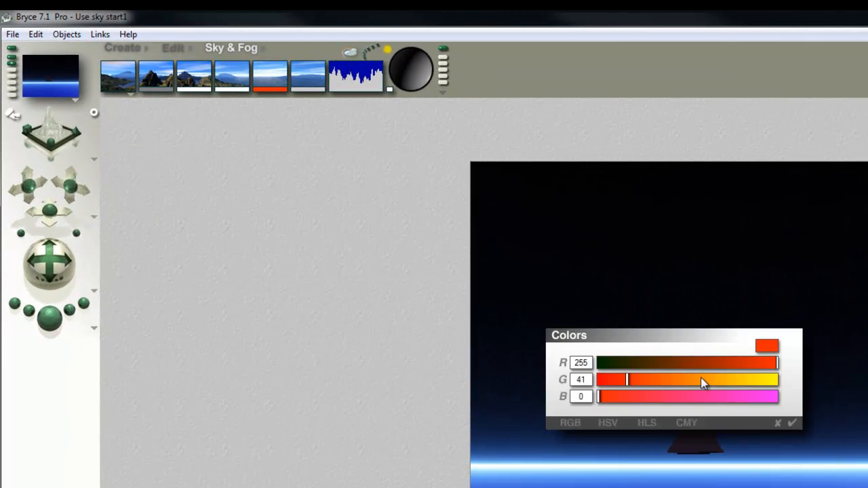
left_click_drag(700, 377, 778, 380)
left_click_drag(730, 396, 751, 397)
left_click(792, 422)
left_click(48, 319)
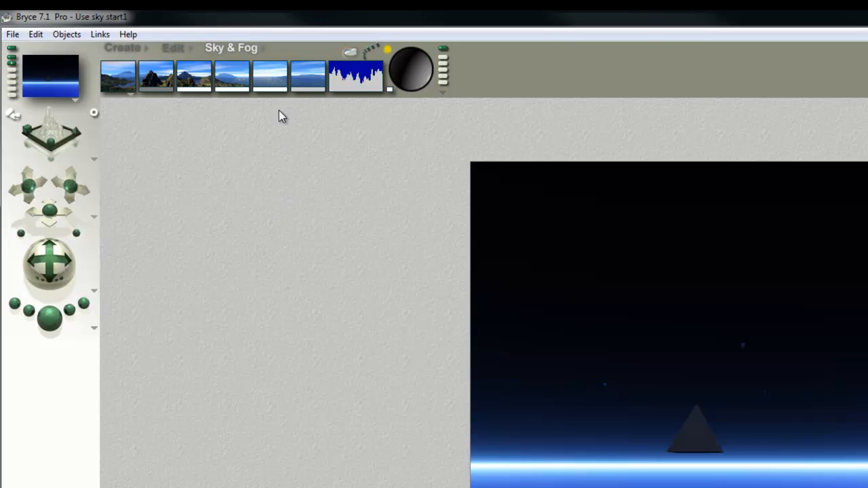
Set the sky dome colour back to black with RGB values 0, 0, 0
left_click(277, 89)
left_click_drag(652, 365, 562, 390)
left_click_drag(647, 382, 581, 387)
left_click_drag(647, 398, 587, 399)
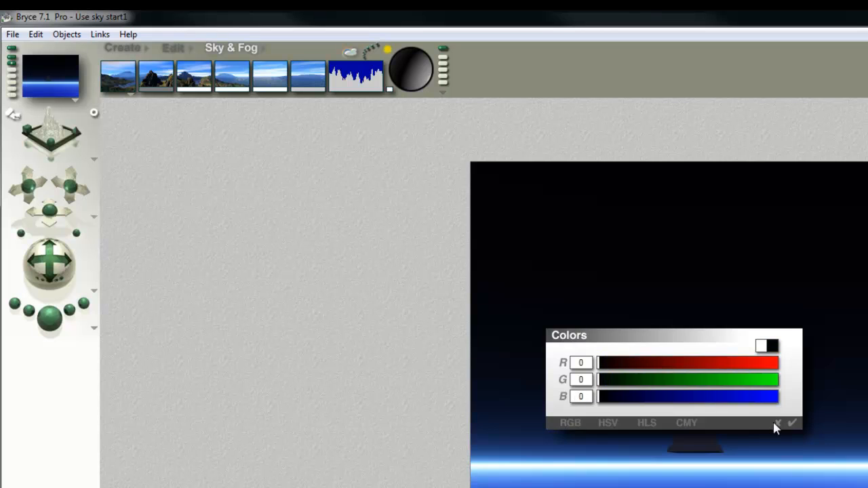
left_click(792, 423)
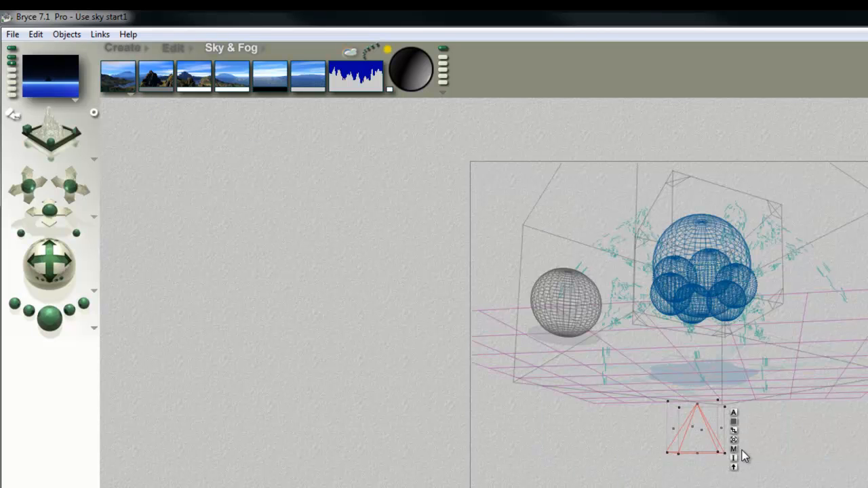
Lower the sphere until it sinks about halfway through the ground plane, and render the scene in the camera view
right_click(574, 303)
left_click(592, 308)
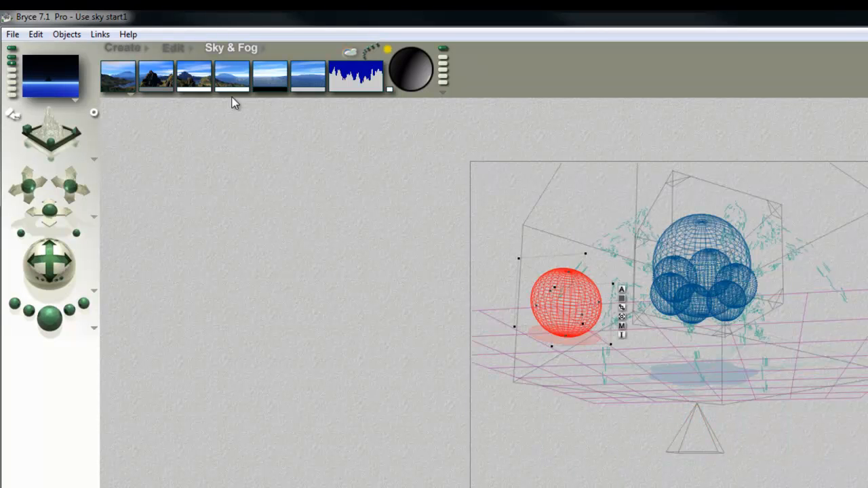
key("4")
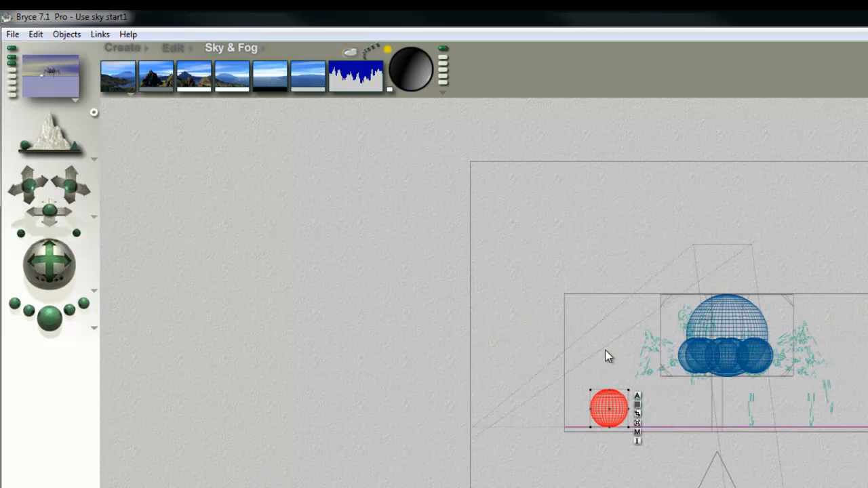
left_click(172, 49)
left_click_drag(269, 92, 269, 92)
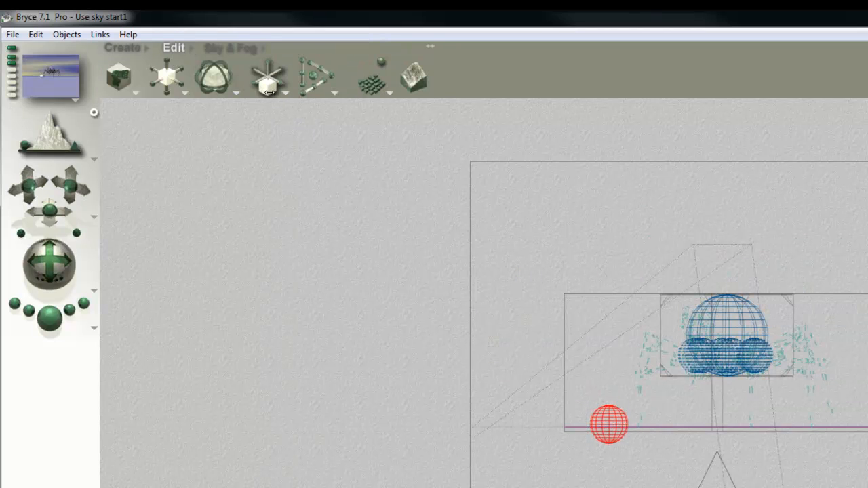
key("1")
left_click(57, 318)
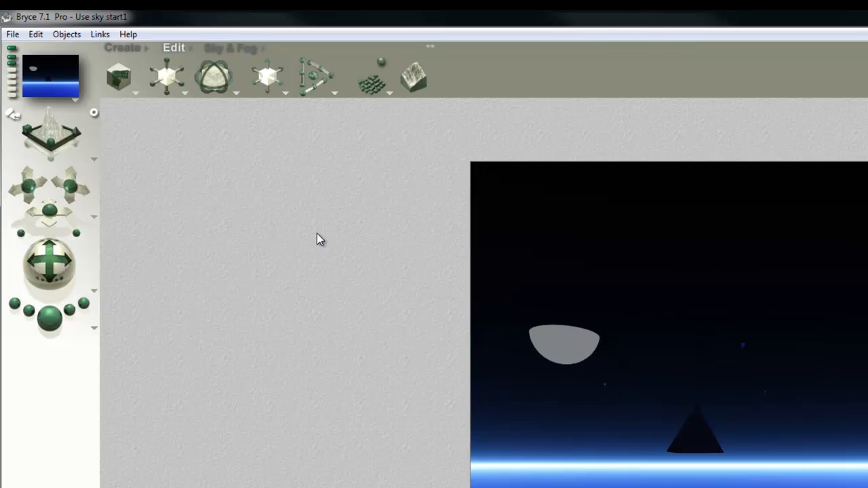
Open the Sky Lab's Sun & Moon settings
left_click(213, 51)
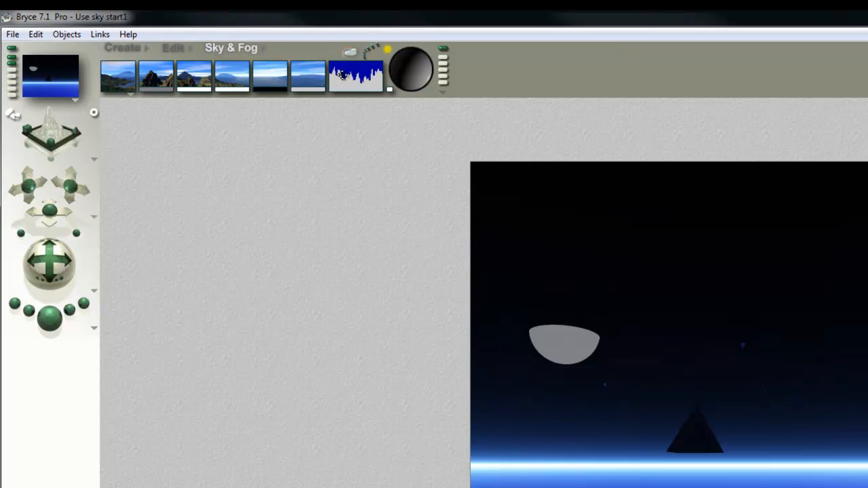
left_click(387, 50)
left_click(522, 239)
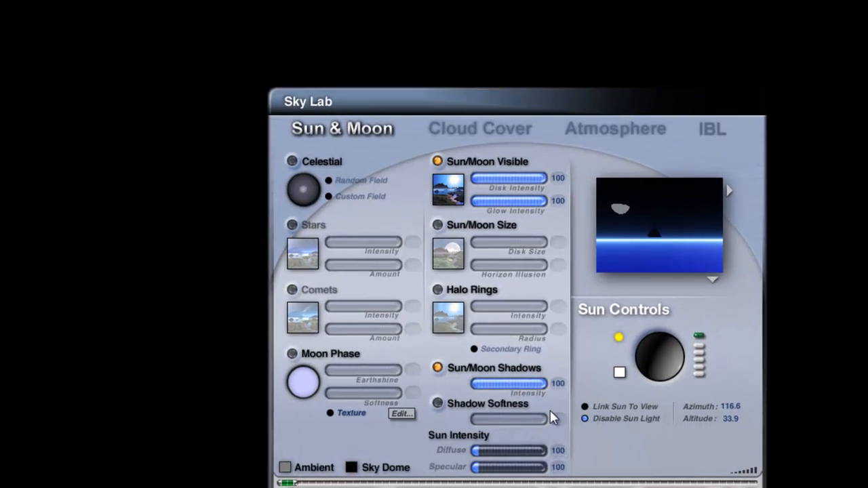
Try a Sun/Moon shadow intensity of 62 and compare that setting with the shadow intensity for image-based lighting
mouse_move(443, 340)
left_mouse_down()
mouse_move(373, 342)
mouse_move(429, 347)
left_mouse_up()
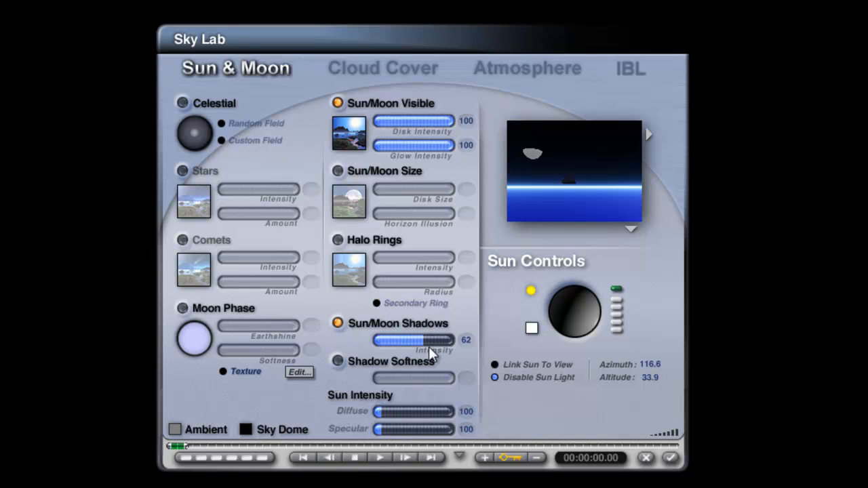
left_click(625, 63)
left_click_drag(248, 297, 280, 304)
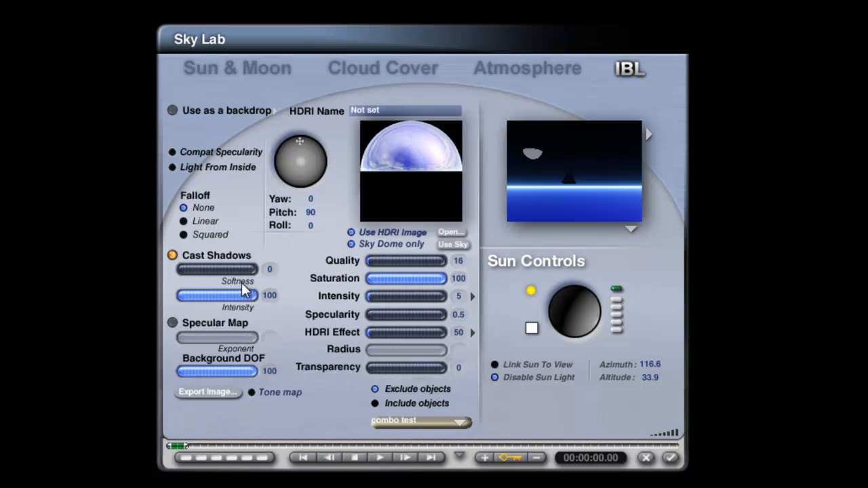
left_click(262, 69)
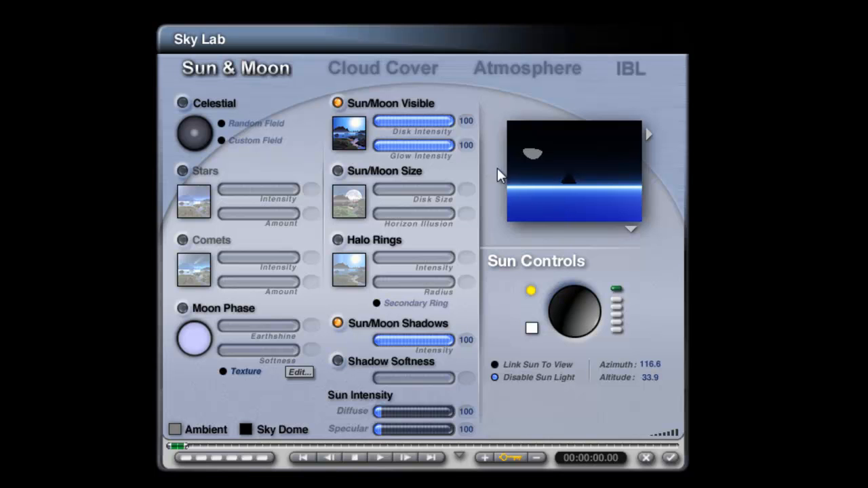
left_click(626, 67)
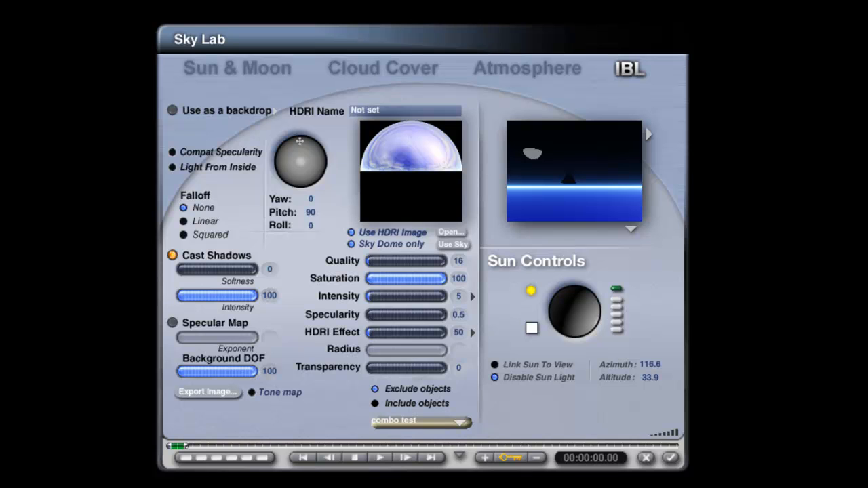
Disable the Sky Dome only option, regenerate the HDRI from the current sky, and apply the Sky Lab settings
left_click(352, 244)
left_click(453, 244)
left_click(526, 294)
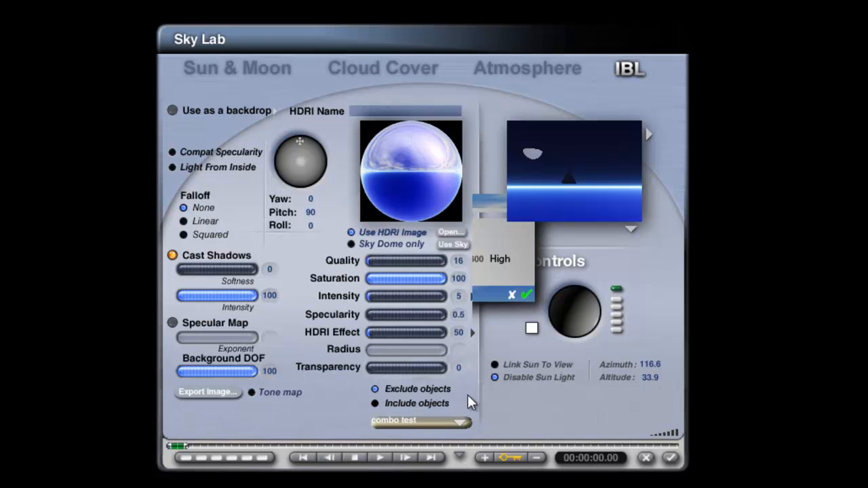
left_click(669, 459)
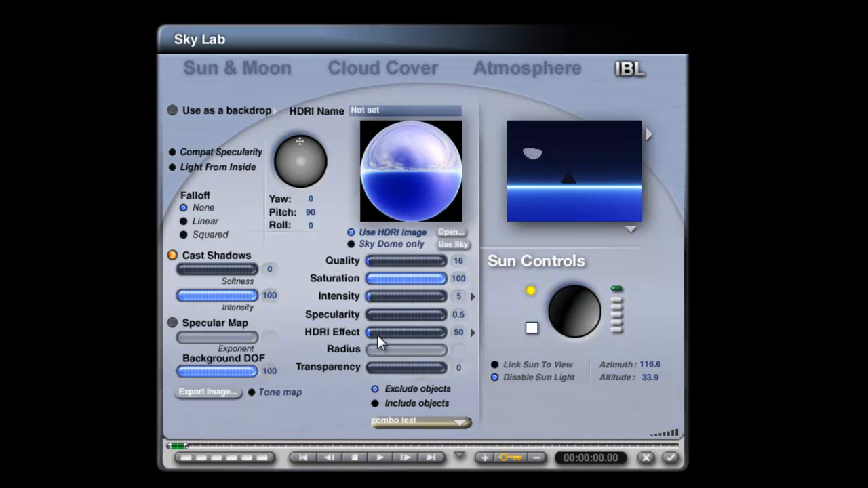
Try an HDRI Effect of 999, inspect the below-ground lighting in the scene, and restore the HDRI Effect to 50
left_click_drag(370, 335, 466, 332)
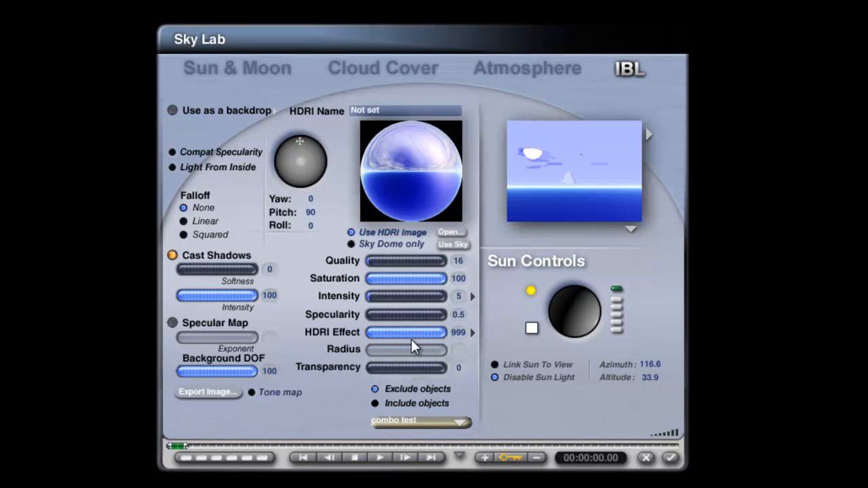
left_click(670, 457)
left_click(2, 262)
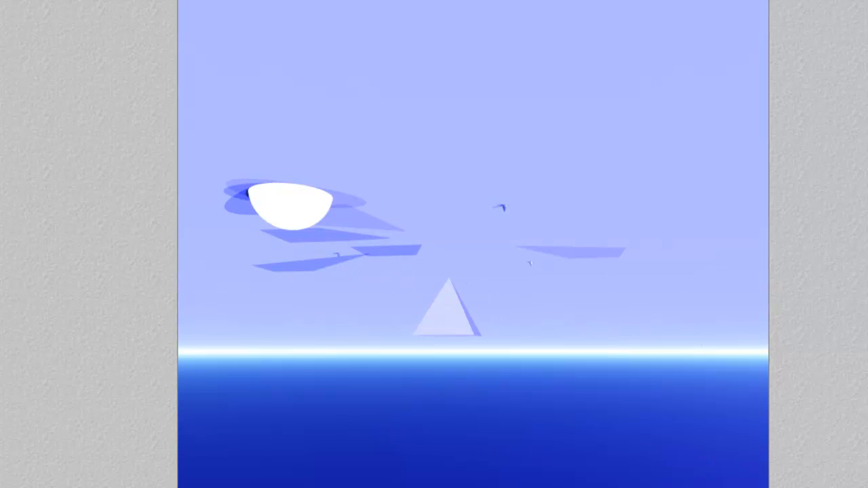
key("Escape")
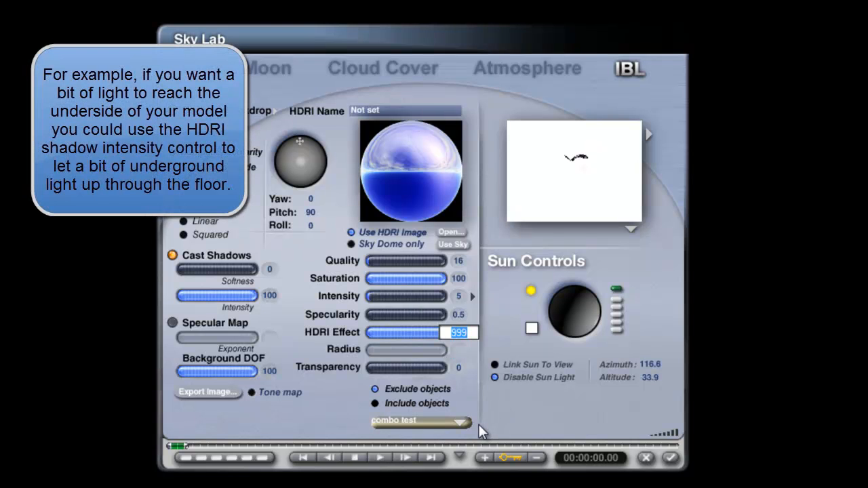
type("50")
key("Return")
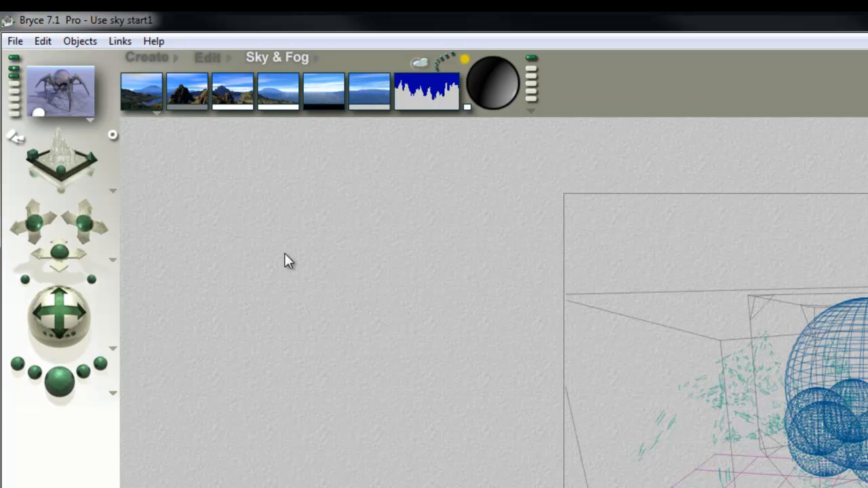
Switch the sky mode to Custom Sky with its first colour set to magenta (RGB 255, 0, 255), and render the scene
left_click(158, 110)
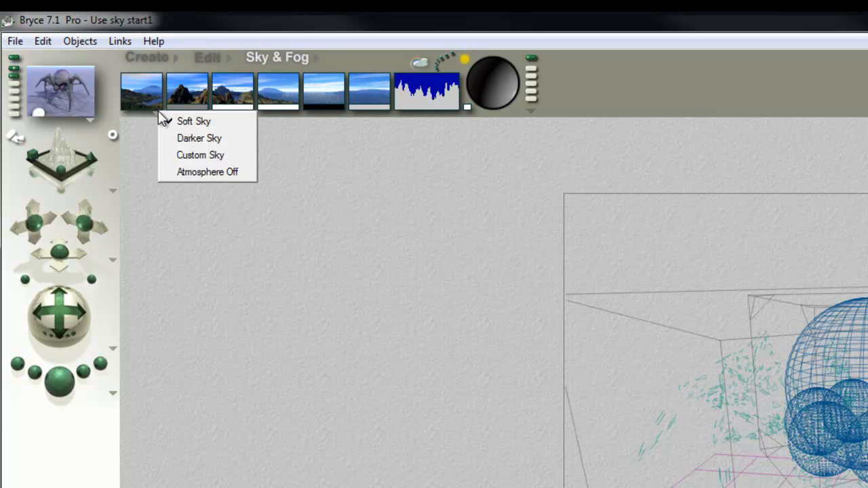
left_click(186, 157)
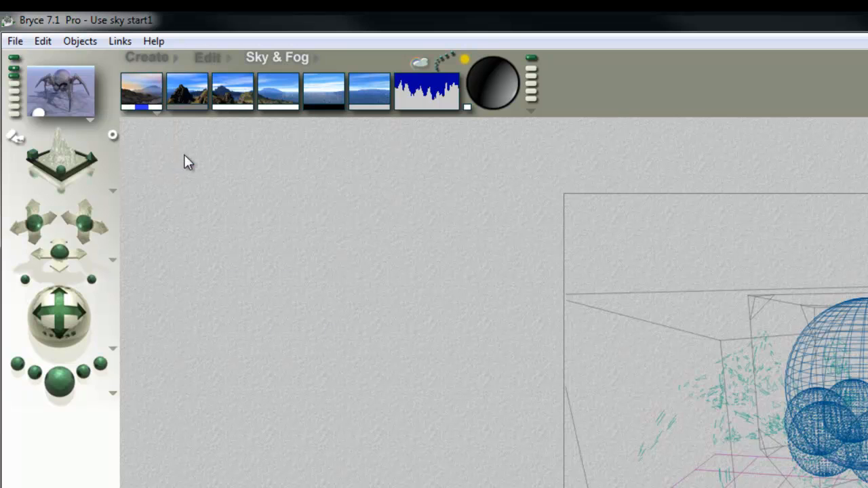
left_click(127, 106)
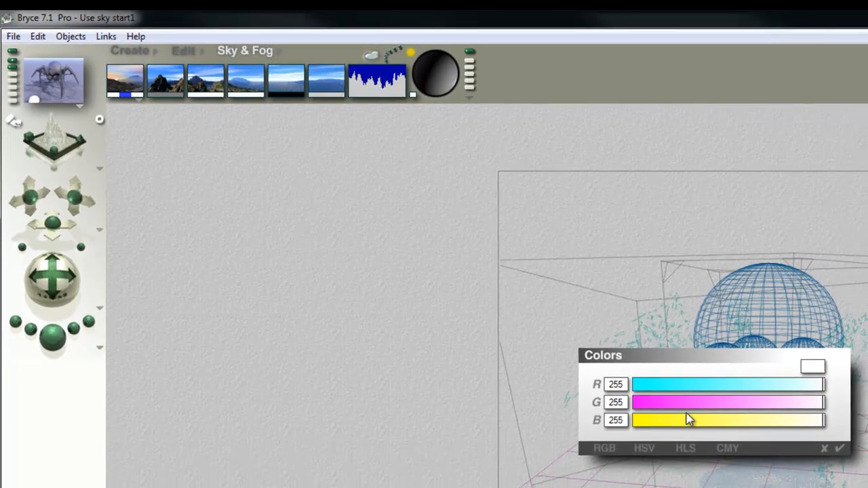
left_click_drag(779, 401, 86, 174)
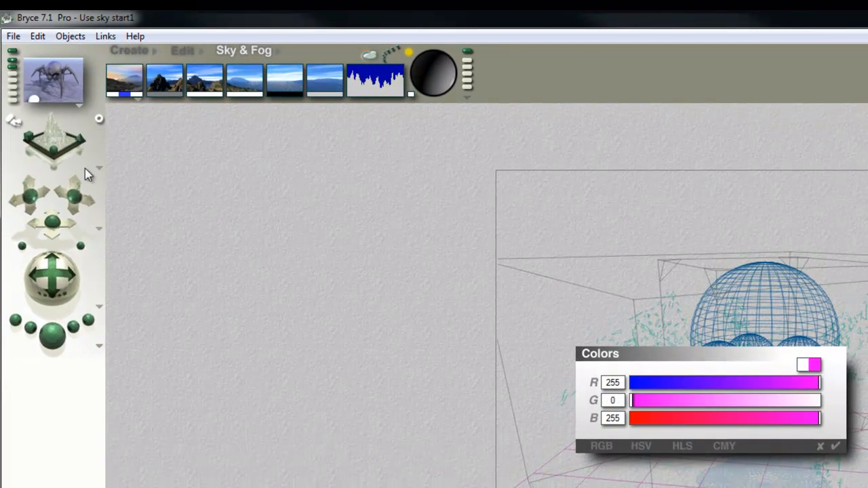
left_click(835, 446)
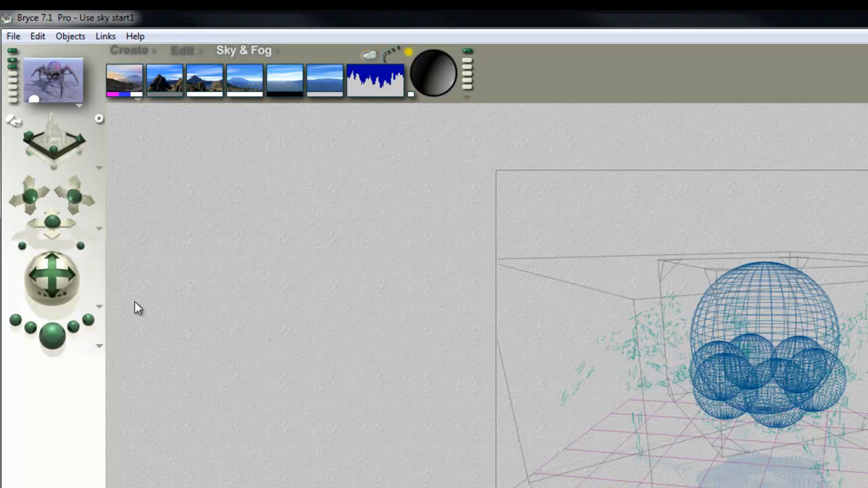
left_click(52, 335)
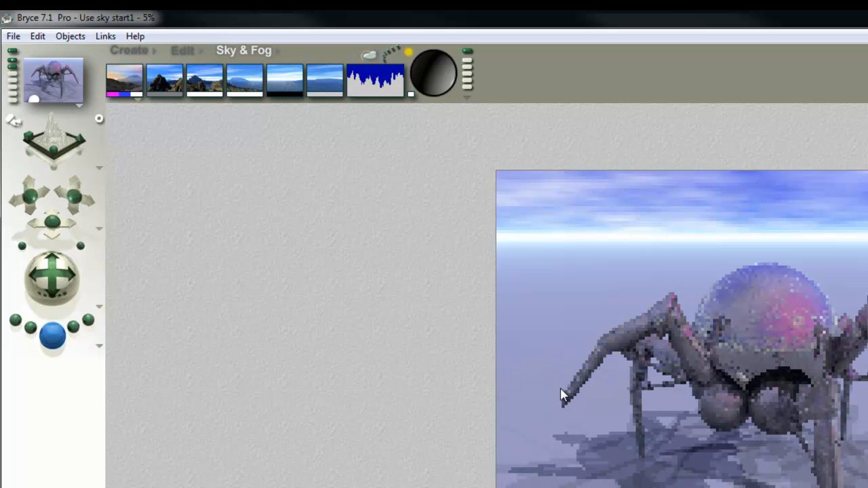
Set the fog colour to pure green by reducing its red and blue components to 0
left_click(202, 95, "alt")
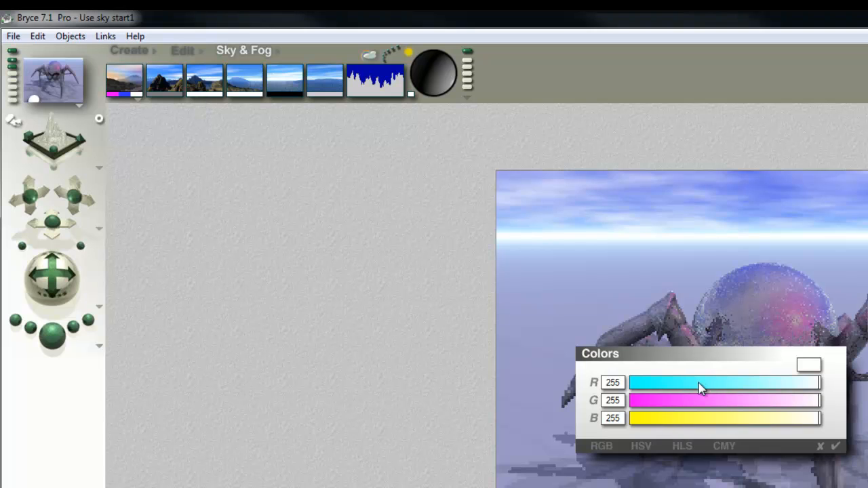
left_click_drag(699, 382, 489, 391)
left_click_drag(668, 418, 536, 425)
left_click(836, 446)
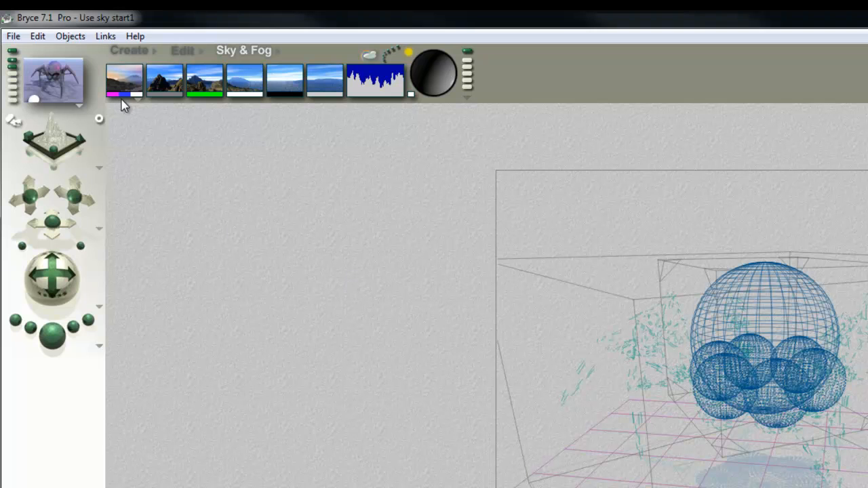
Set the haze colour to red with RGB values 255, 0, 0
left_click(251, 94)
left_click_drag(701, 399, 627, 401)
left_click_drag(711, 416, 562, 418)
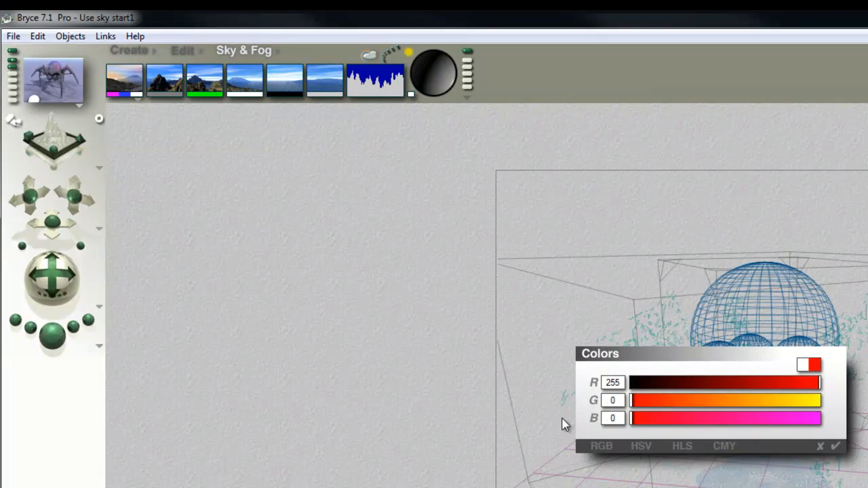
left_click(835, 445)
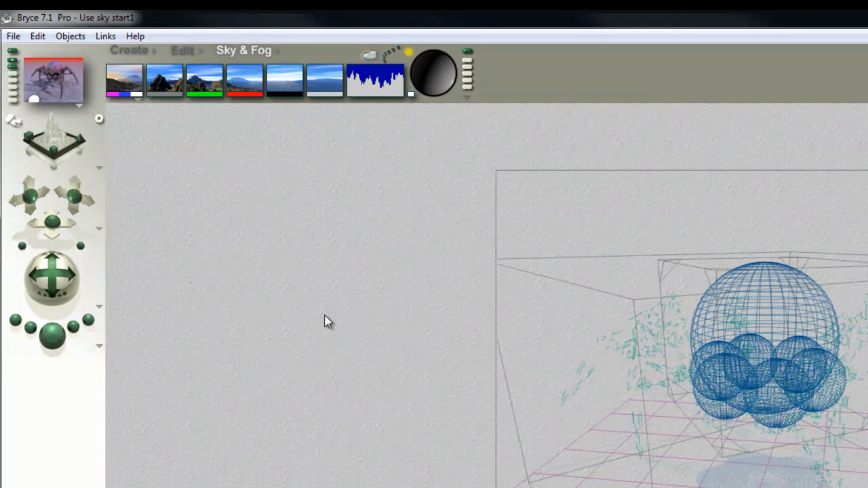
In the Sky Lab's Atmosphere settings, set the fog density to 100, thickness to 10 and base height to 100
left_click(366, 55)
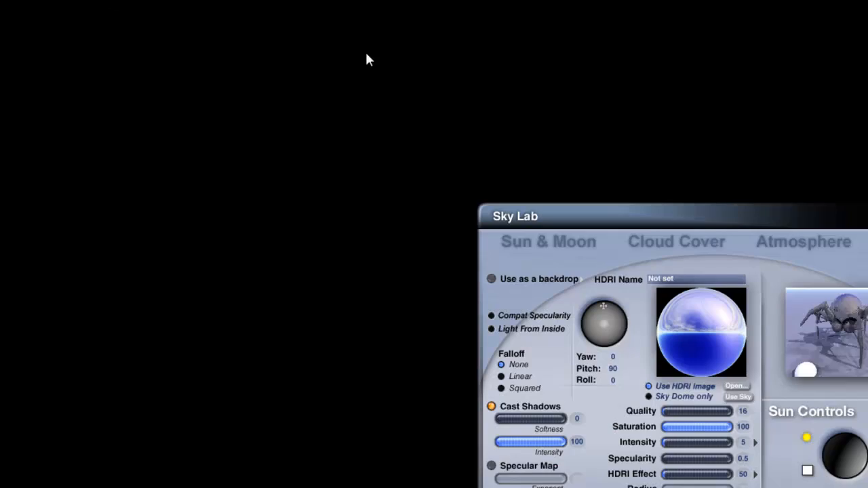
left_click(860, 350)
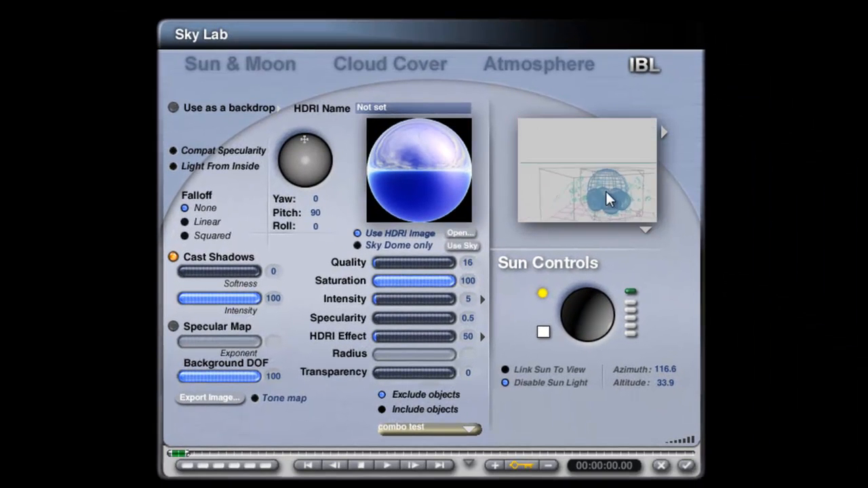
left_click_drag(606, 190, 581, 206)
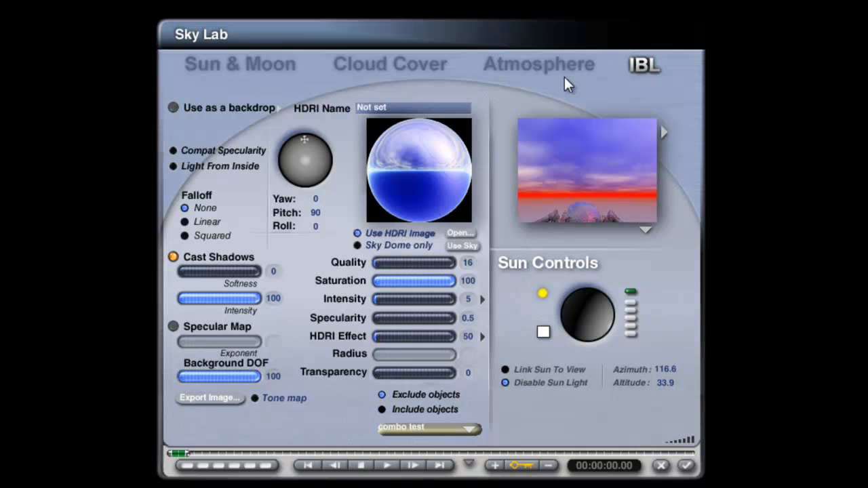
left_click(560, 67)
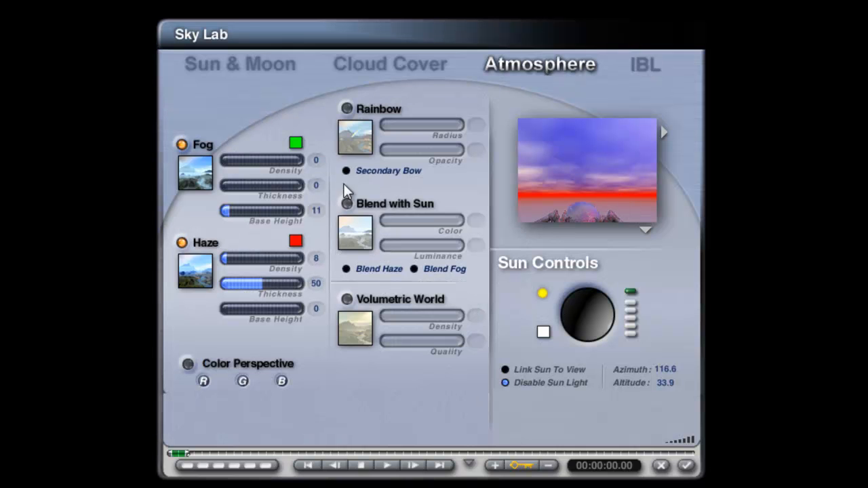
type("100")
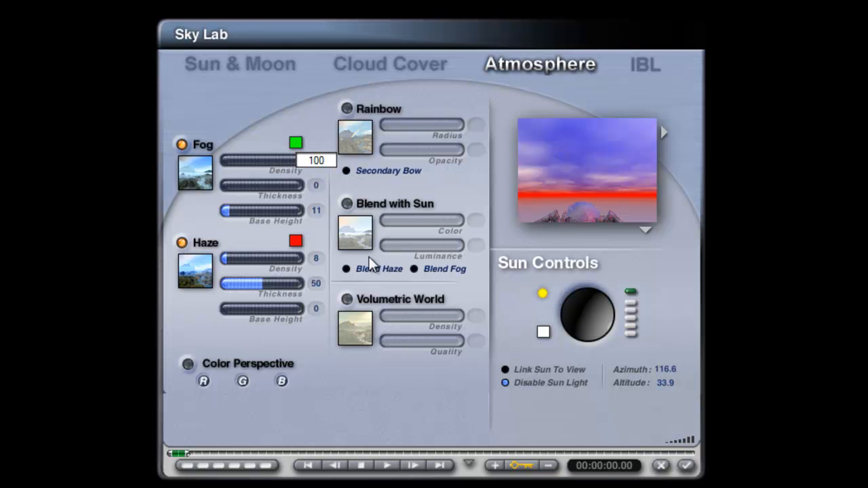
key("Return")
left_click(315, 187)
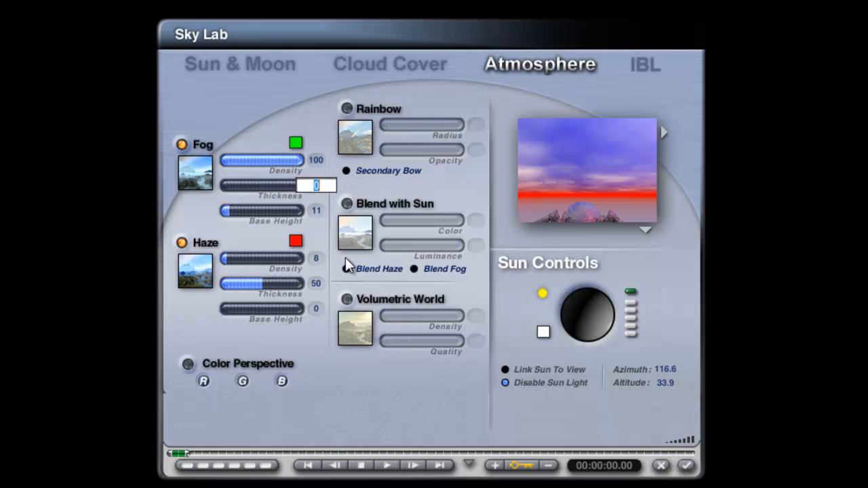
type("10")
key("Tab")
type("100")
key("Return")
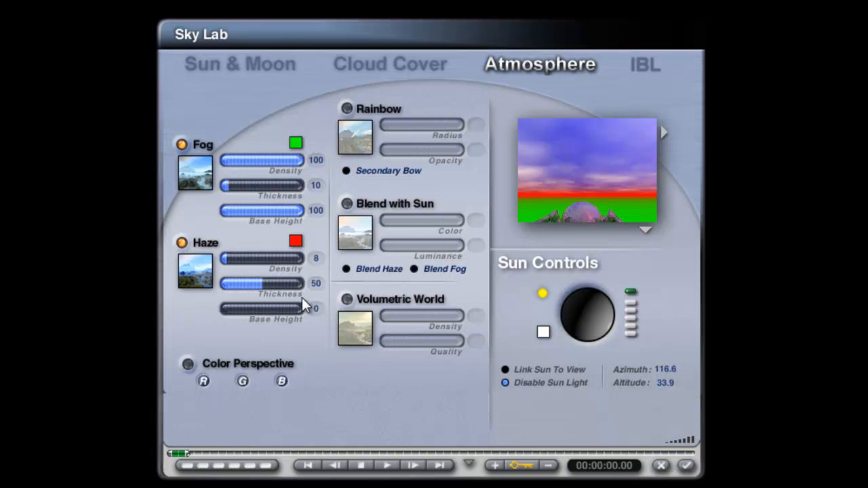
Set the haze density to 100 and try a haze thickness of 15 before reducing it to 10
left_click_drag(231, 259, 308, 264)
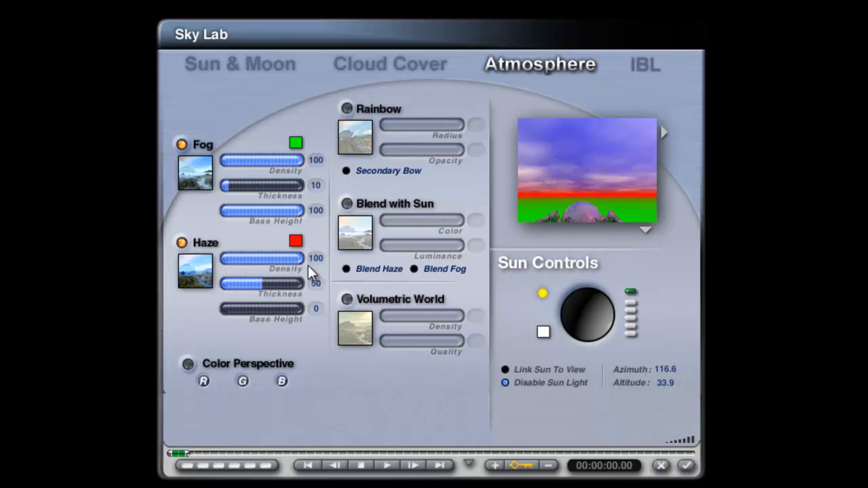
left_click(316, 284)
type("15")
key("Return")
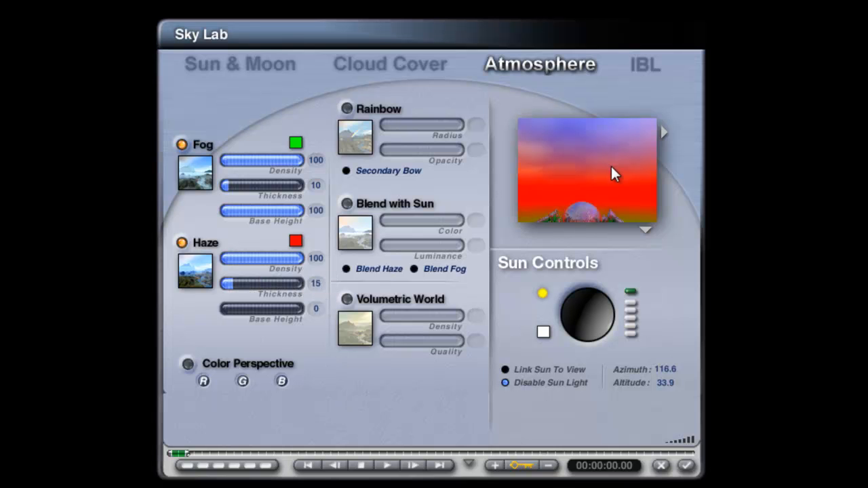
type("10")
key("Return")
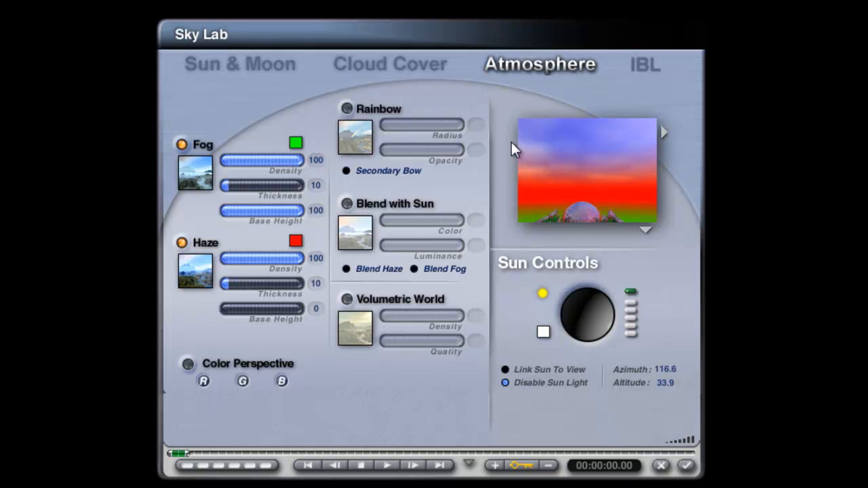
Turn off the stratus cloud layer and aim the sky preview at the sun
left_click(415, 66)
left_click(196, 89)
left_click_drag(544, 224, 578, 194)
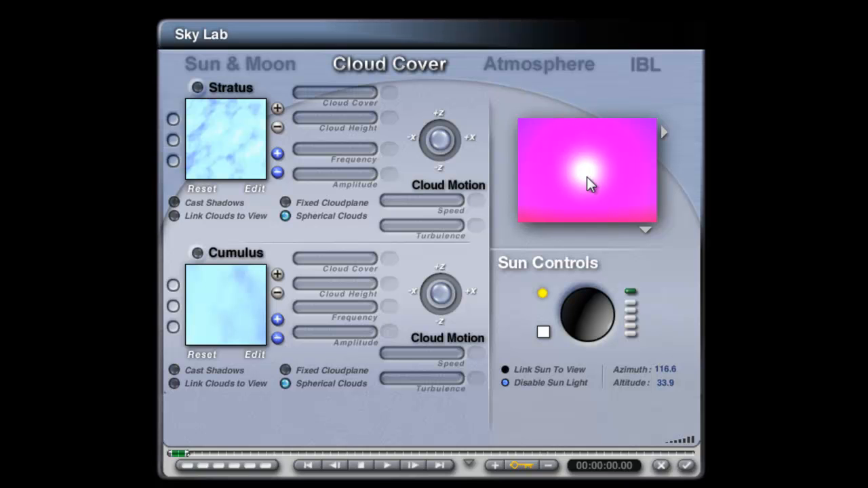
Regenerate the image-based lighting HDRI from the coloured, cloudless sky
left_click(644, 65)
left_click(461, 246)
left_click(544, 294)
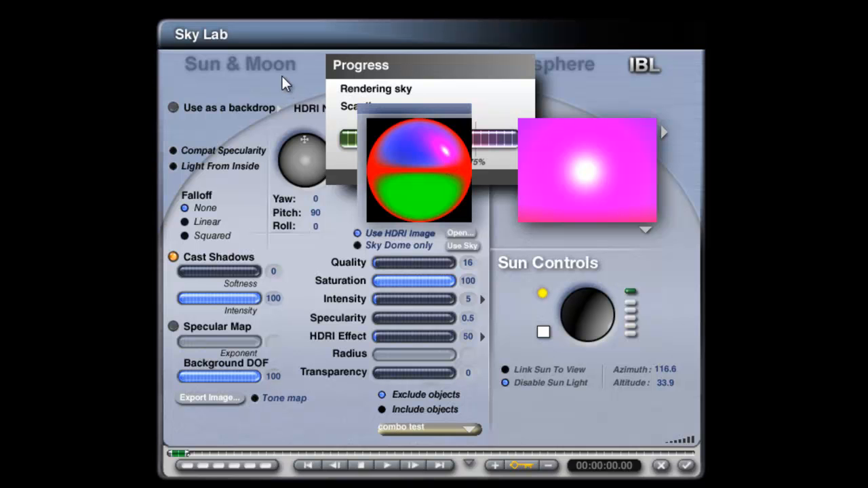
Set the sun's diffuse intensity to 0 and regenerate the HDRI from the sky at a resolution of 600
left_click(237, 67)
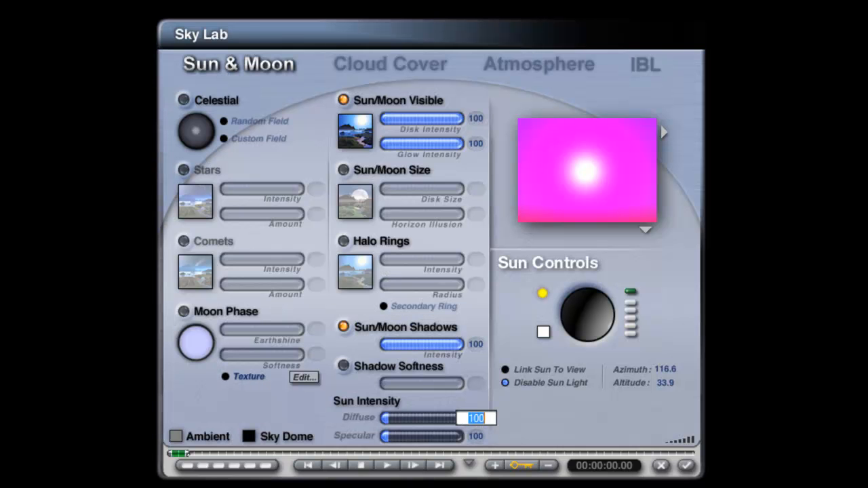
type("0")
key("Return")
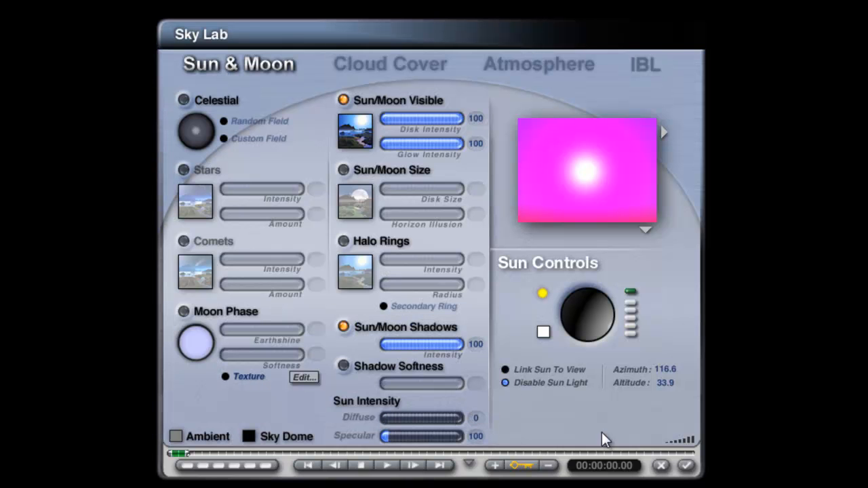
left_click(645, 68)
left_click(464, 247)
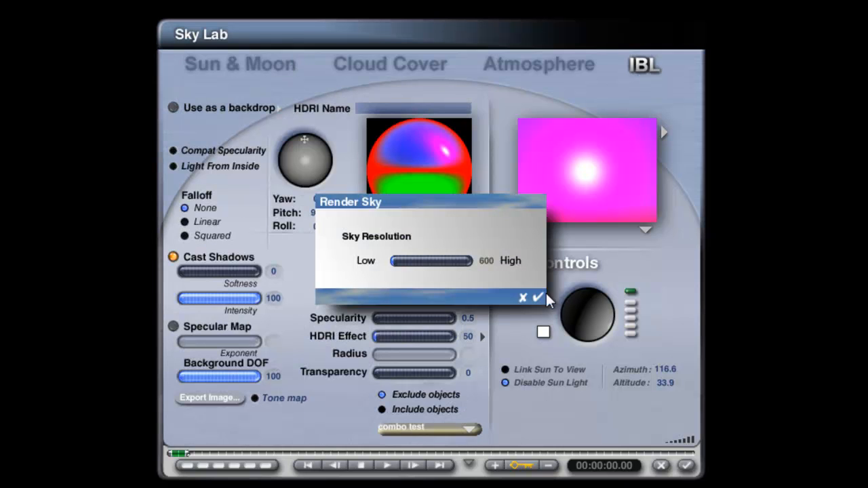
left_click(536, 297)
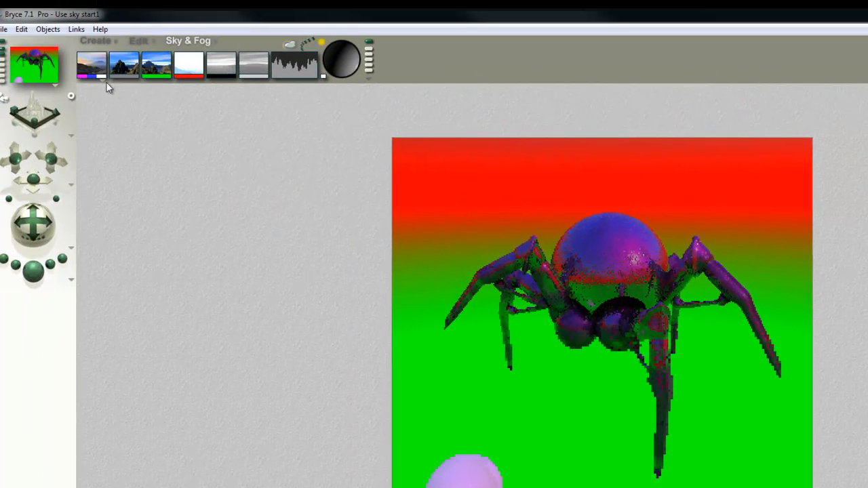
Switch the sky mode to Atmosphere Off and reopen the Sky Lab's image-based lighting settings
left_click(107, 84)
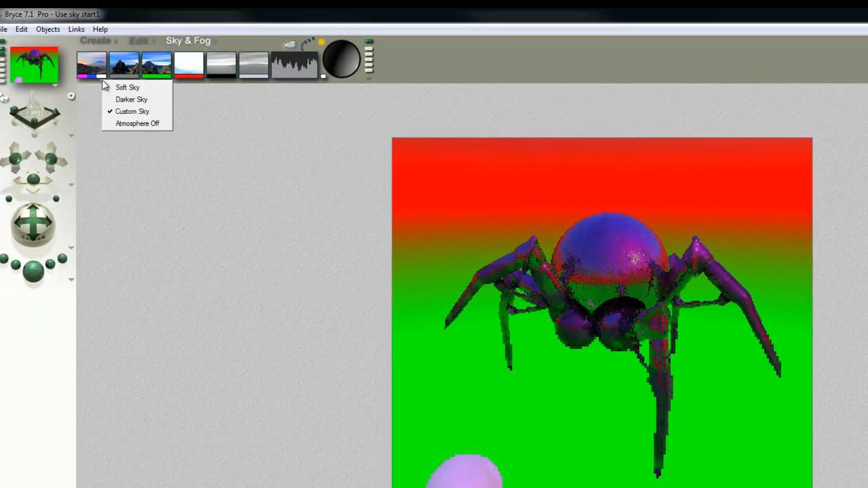
left_click(138, 127)
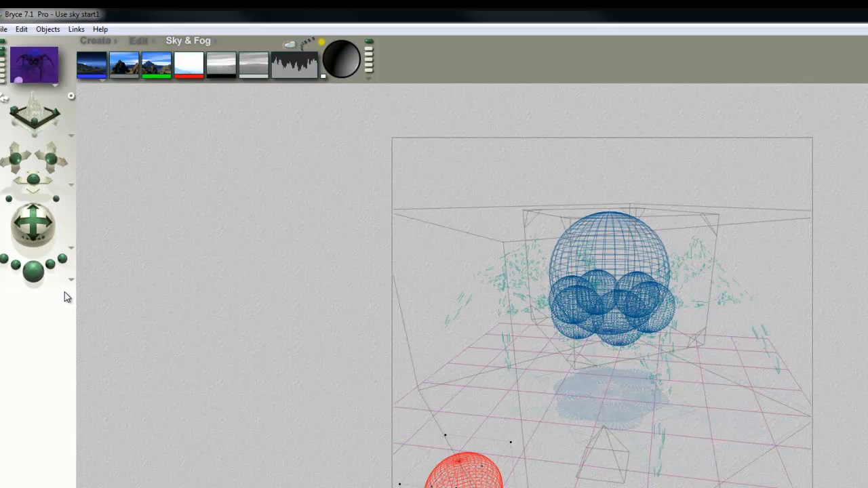
left_click(290, 45)
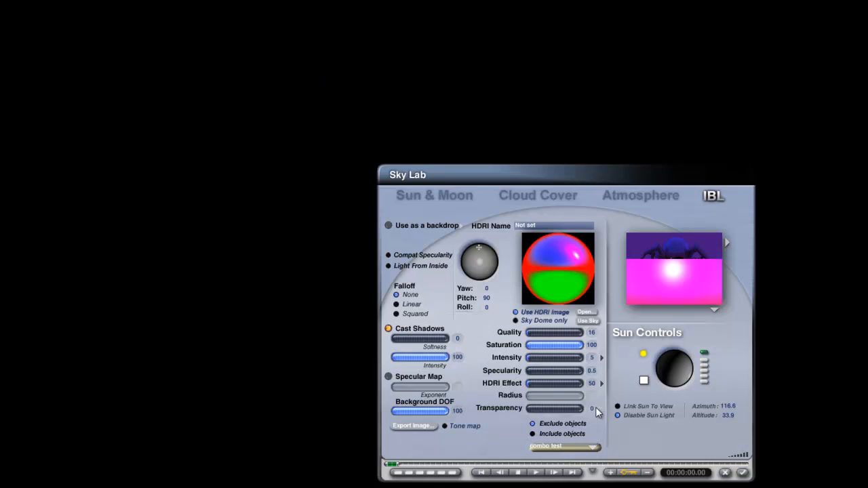
Set the HDRI effect to 100, apply the settings and render the spider scene with the atmosphere off
left_click(591, 383)
type("100")
key("Return")
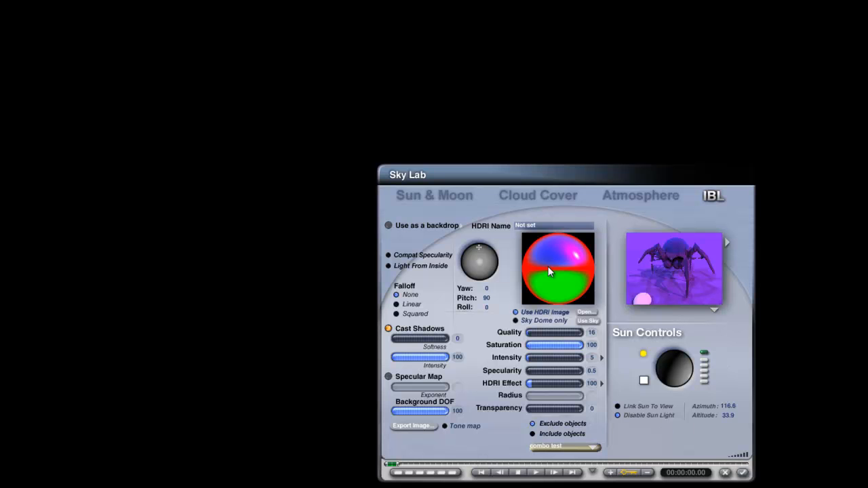
left_click(742, 472)
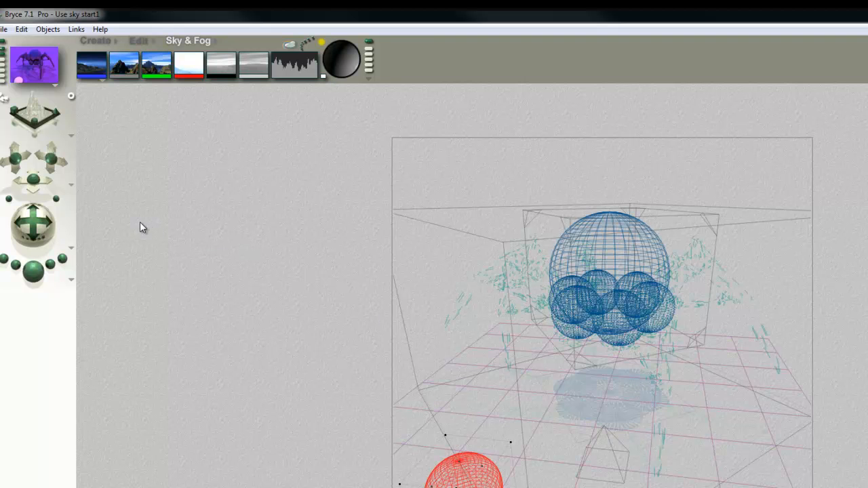
left_click(1, 55)
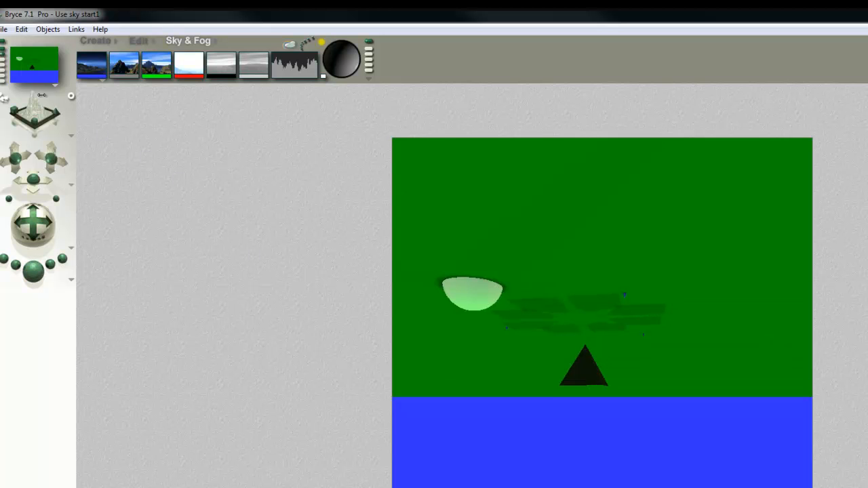
left_click(2, 50)
left_click(38, 275)
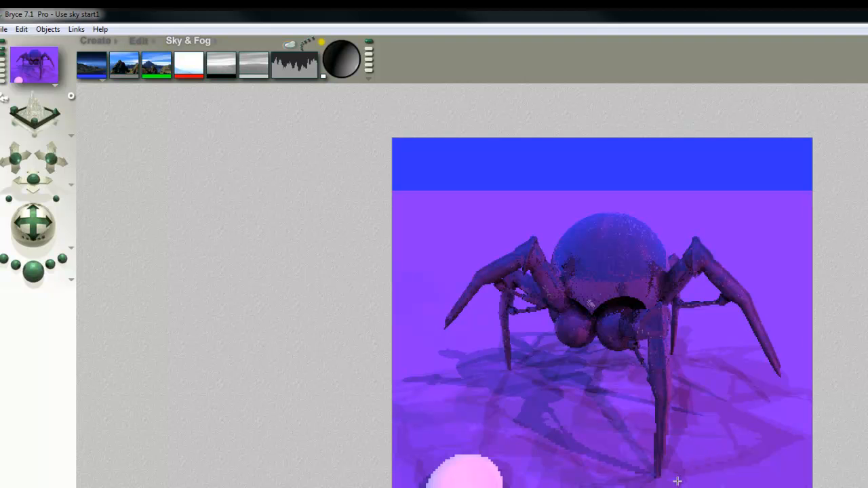
Lower the image-based lighting quality to 16 and set the sun's diffuse intensity to 100
left_click(288, 46)
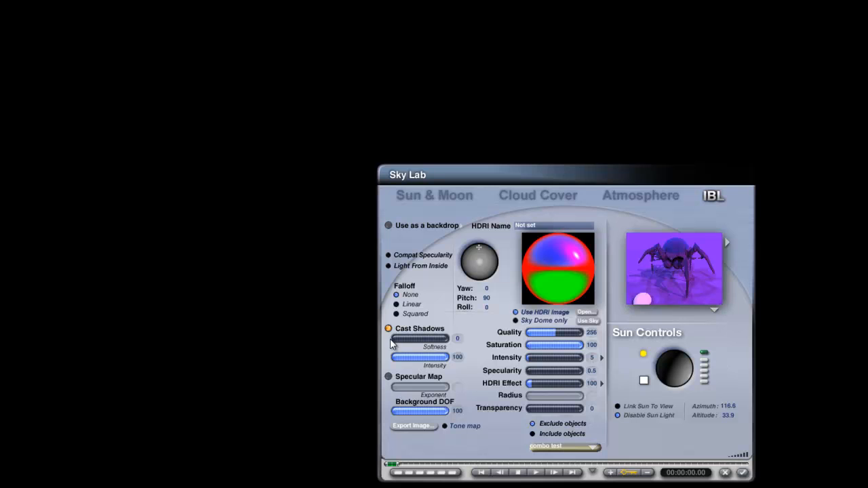
left_click_drag(563, 333, 545, 335)
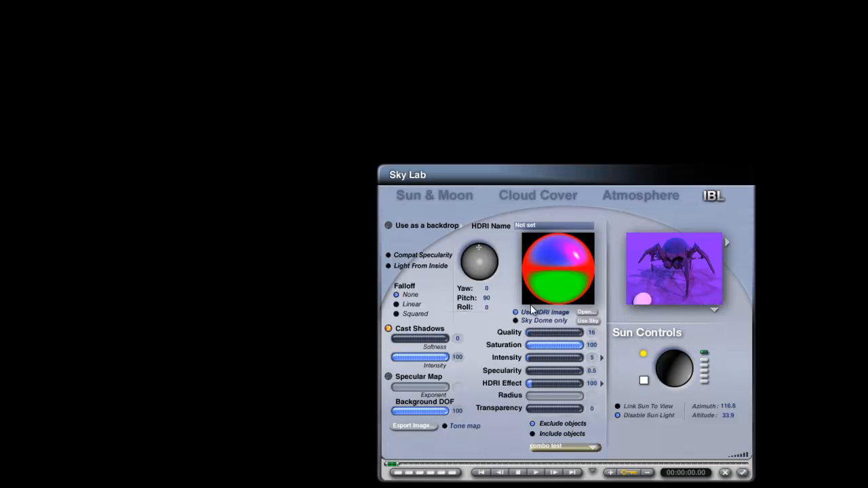
left_click(444, 194)
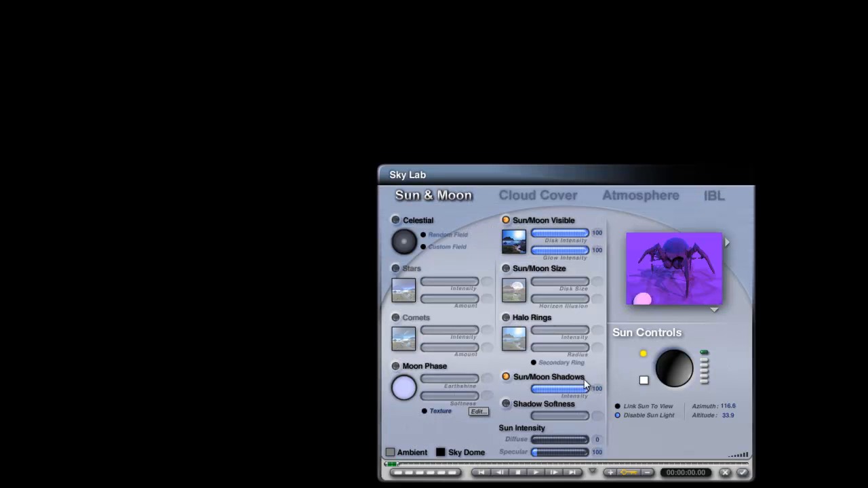
type("100")
key("Return")
left_click(713, 211)
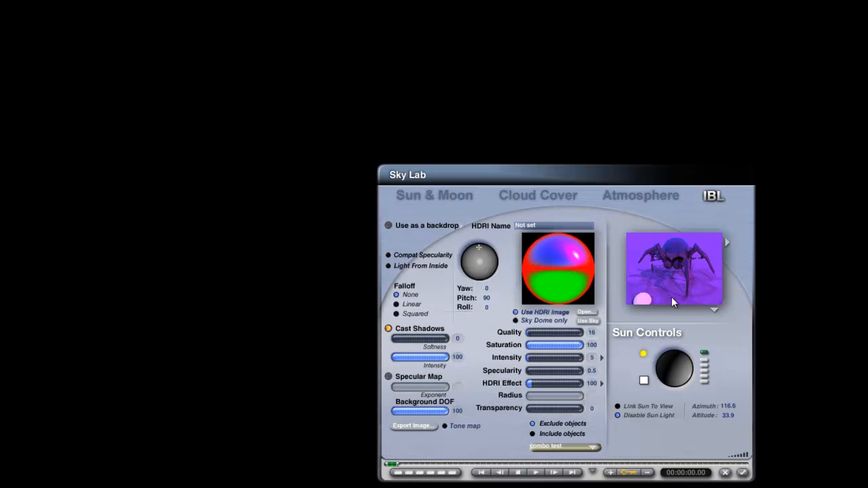
left_click(744, 474)
Switch the sky mode to Custom Sky and regenerate the HDRI from the sky with the sun's diffuse light included
left_click(103, 79)
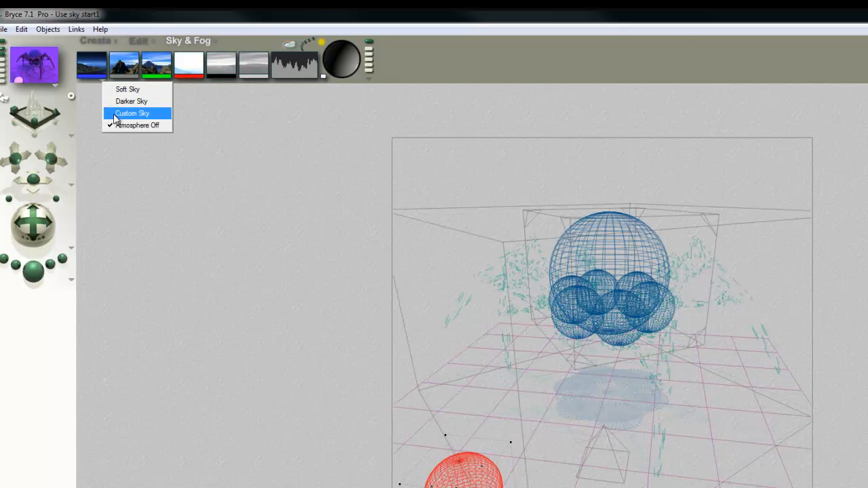
left_click(115, 118)
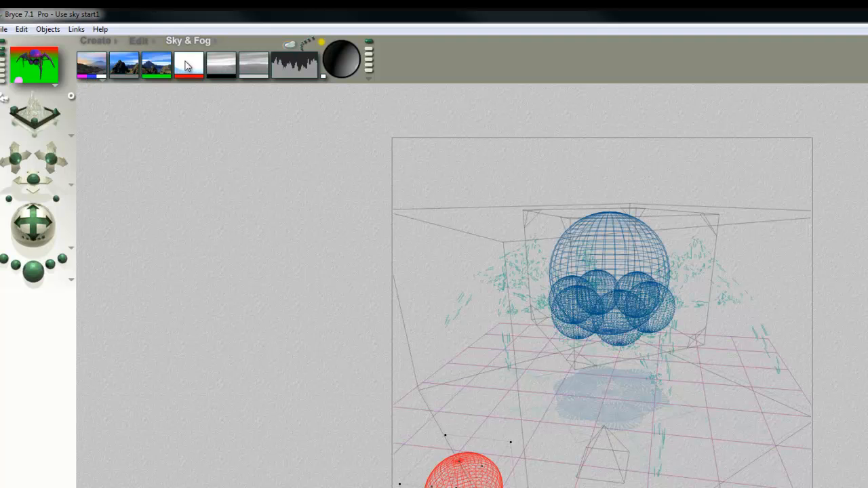
left_click(291, 45)
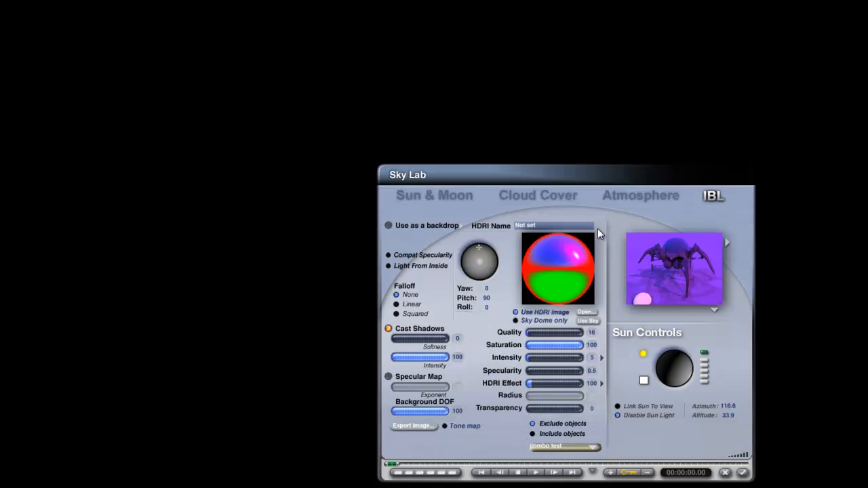
left_click(587, 320)
left_click(640, 357)
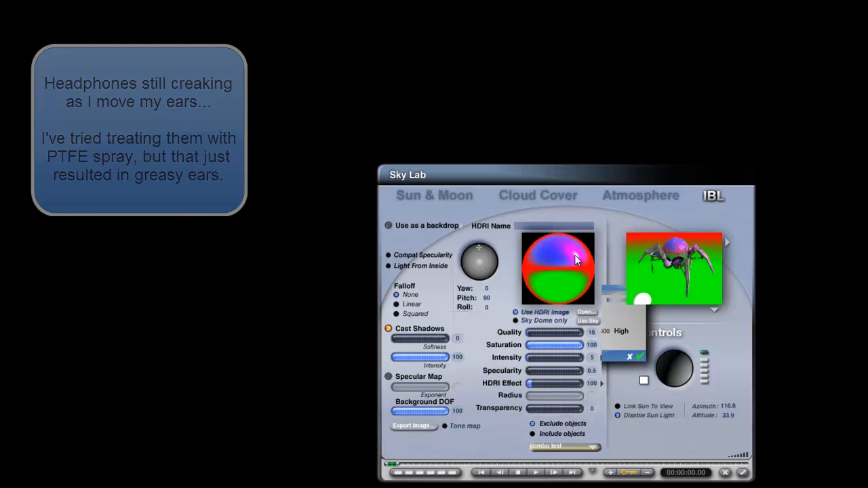
left_click(742, 476)
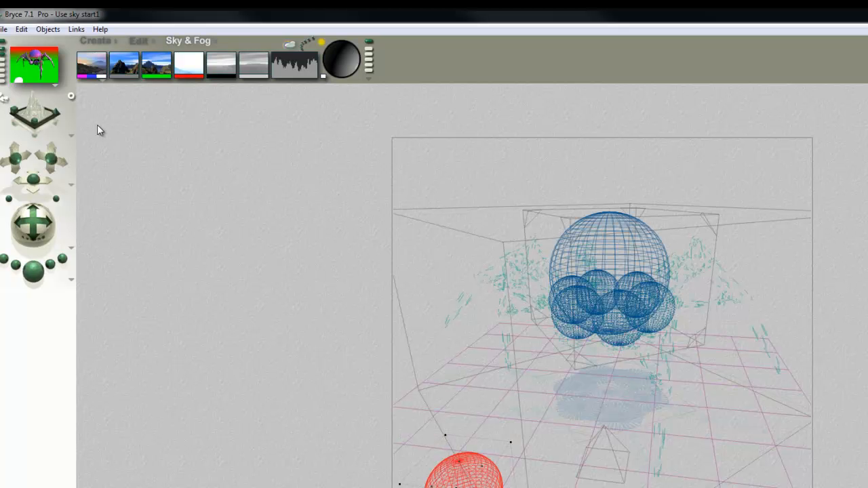
Switch the sky mode to Atmosphere Off and render the spider scene with the new HDRI lighting
left_click(102, 80)
left_click(119, 126)
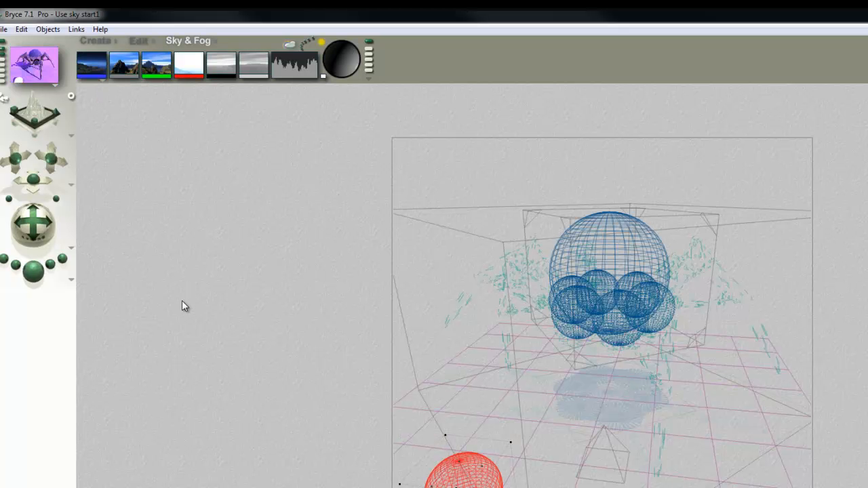
left_click(34, 272)
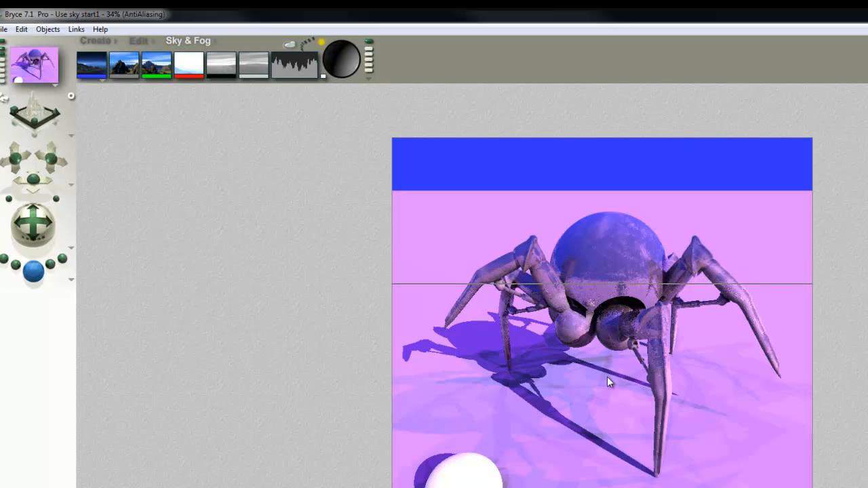
left_click(601, 429)
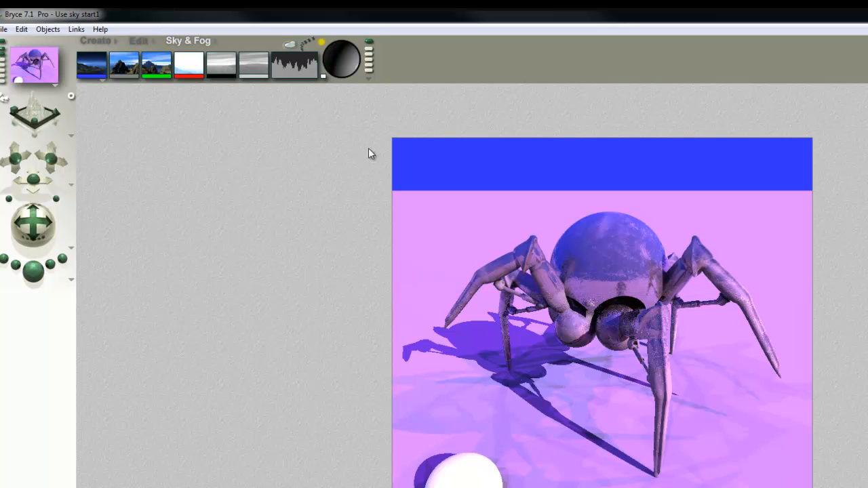
Set the sun's diffuse intensity to 0 and apply the Sky Lab settings
left_click(289, 49)
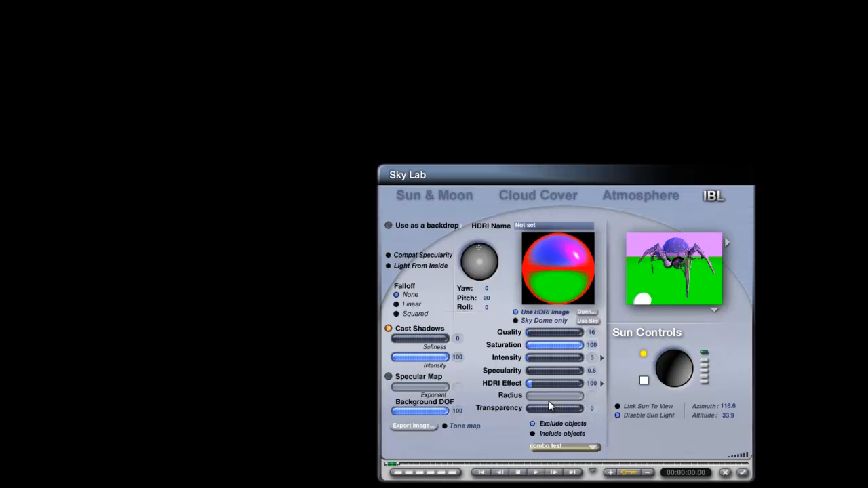
left_click(471, 200)
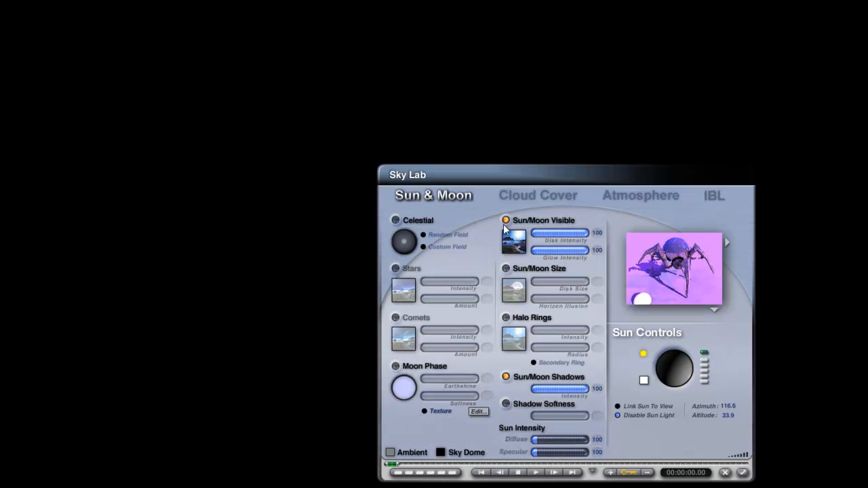
left_click(597, 440)
type("0")
key("Return")
left_click(699, 201)
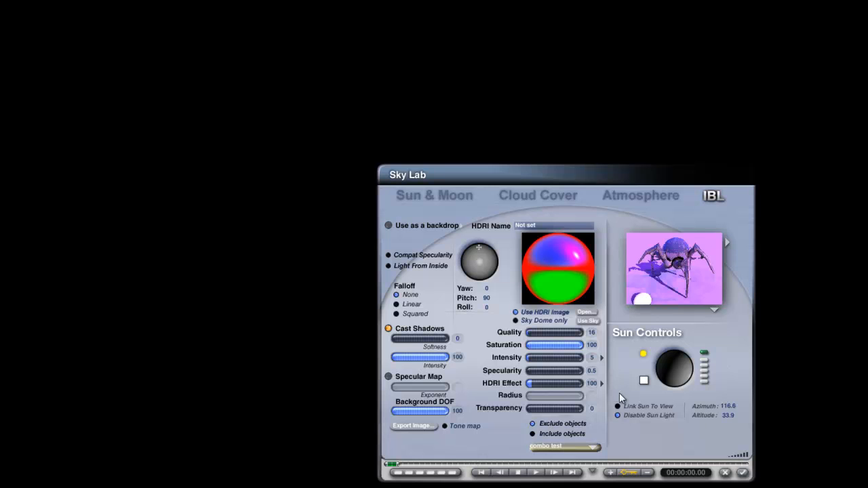
left_click(587, 320)
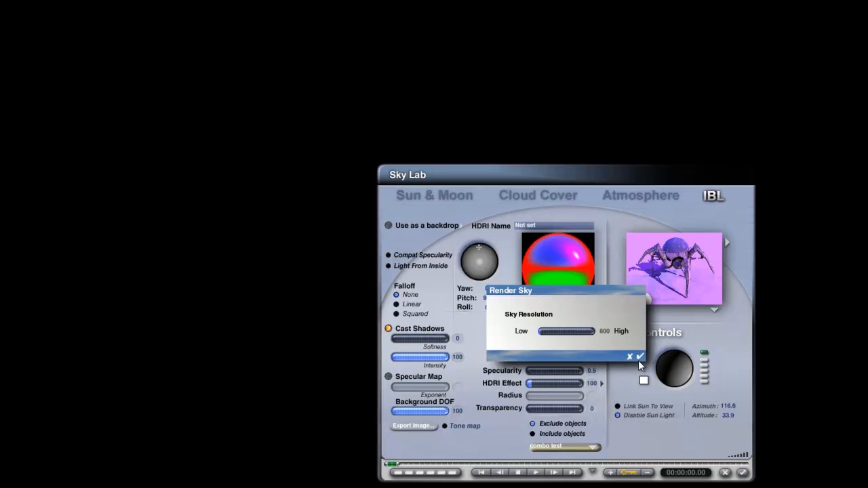
left_click(742, 472)
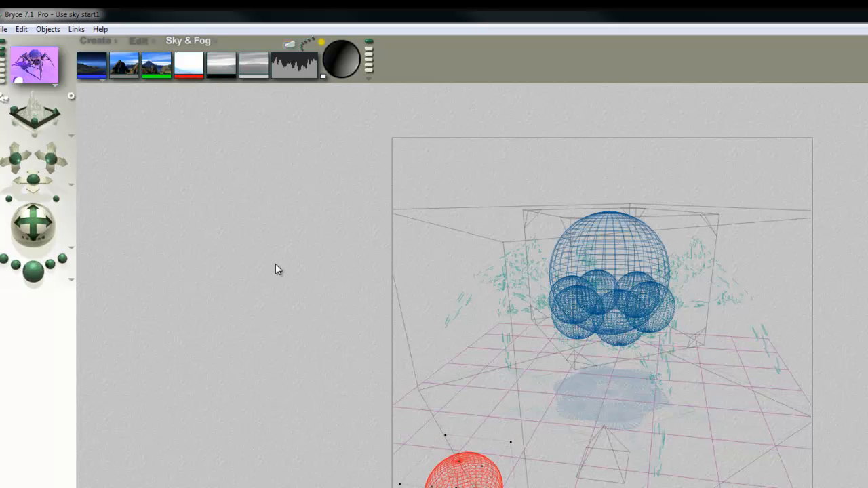
Return the sky mode to Custom Sky and regenerate the HDRI from the sky without the sun's diffuse light
left_click(81, 78)
left_click(119, 114)
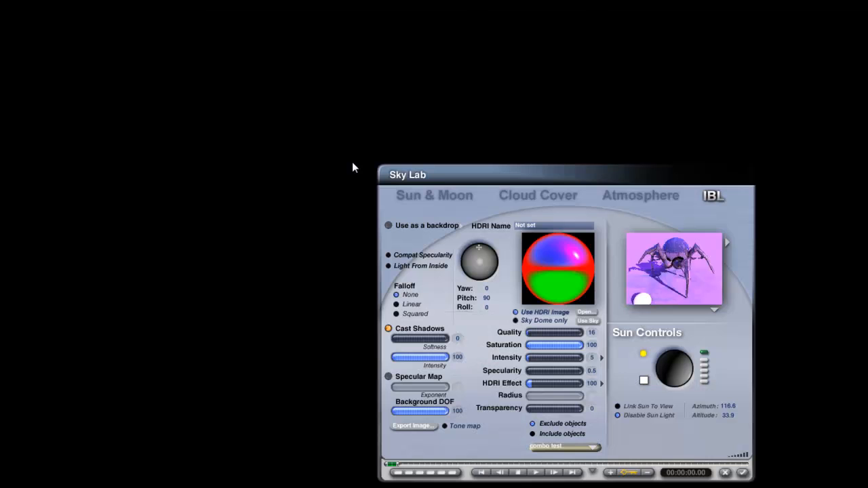
left_click(291, 45)
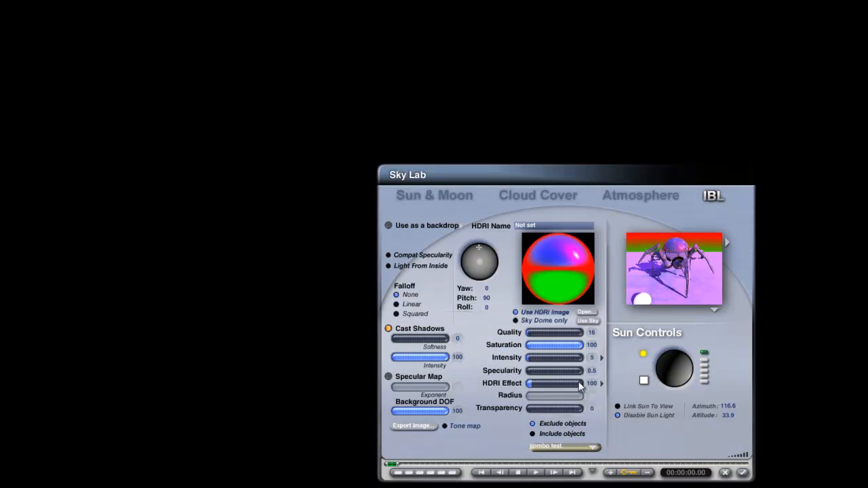
left_click(587, 321)
left_click(639, 356)
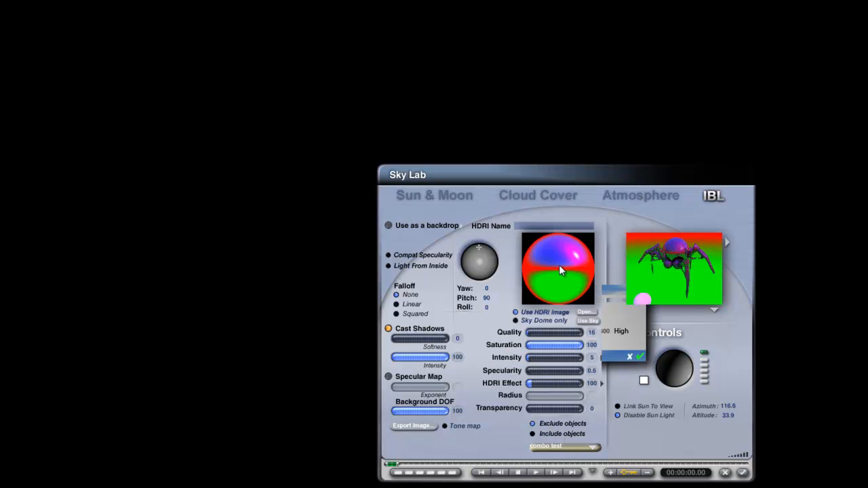
left_click(434, 195)
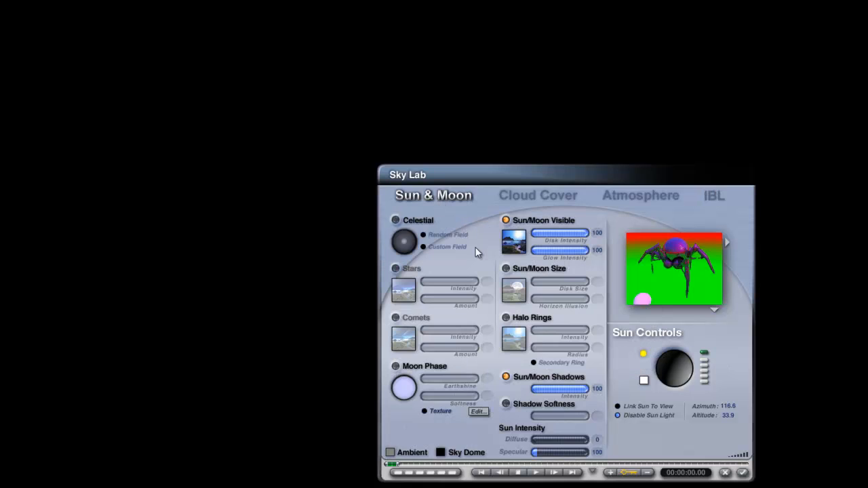
left_click(722, 192)
left_click(743, 473)
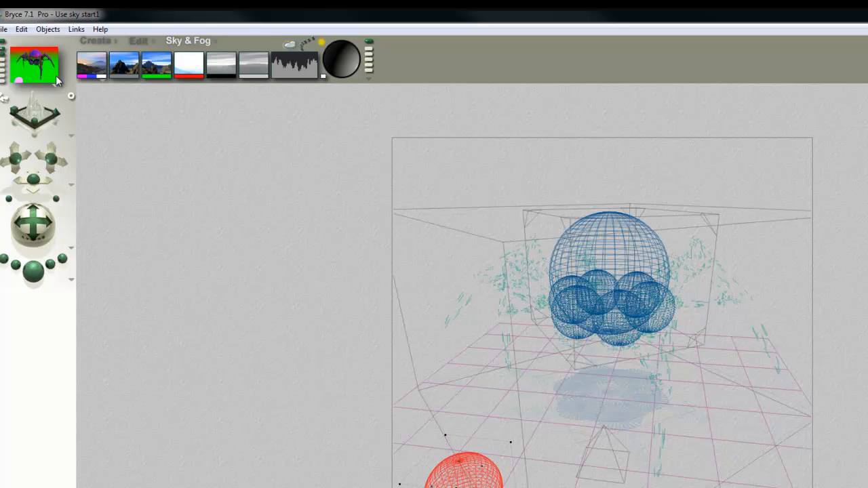
Turn the atmosphere off and rotate the HDRI to yaw 272.3 and pitch -11.4
left_click(96, 83)
left_click(127, 125)
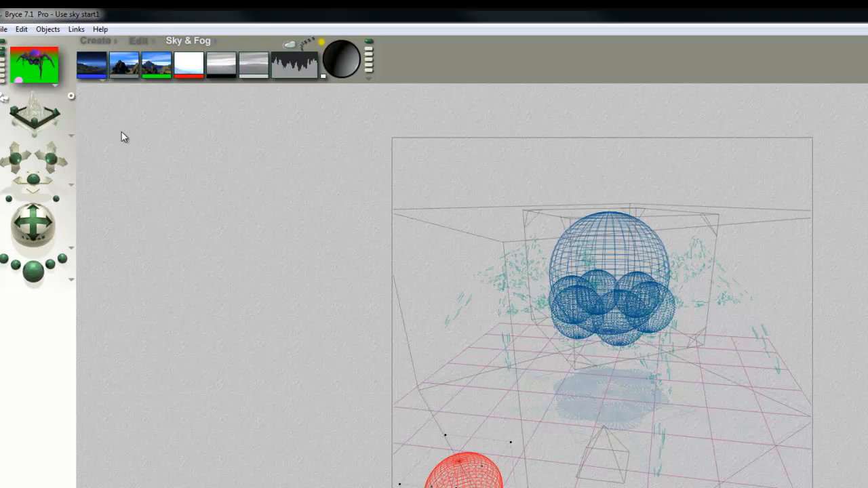
left_click(290, 49)
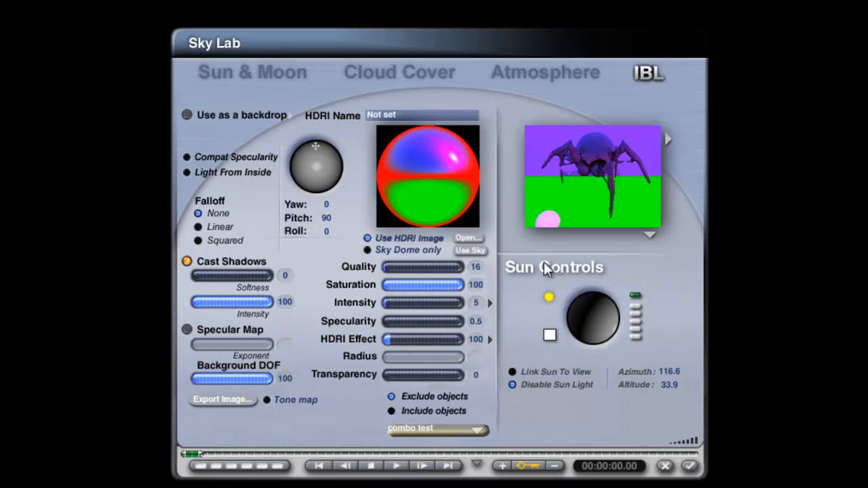
mouse_move(326, 165)
left_mouse_down()
mouse_move(316, 168)
mouse_move(324, 164)
left_mouse_up()
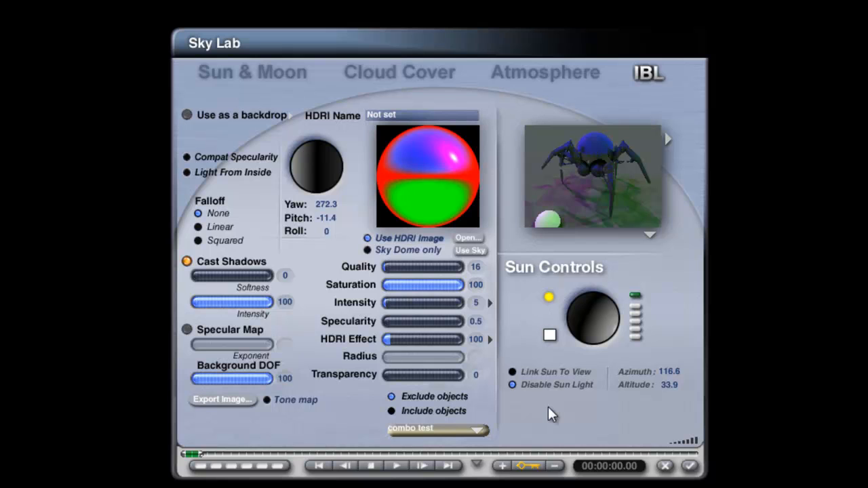
Raise the HDRI effect to 150, apply it, and increase it further to 200
left_click(484, 340)
type("1")
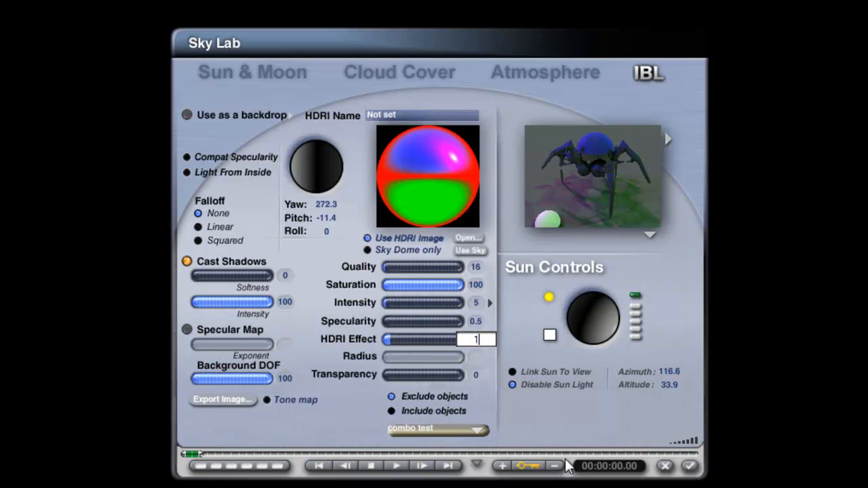
type("50")
key("Return")
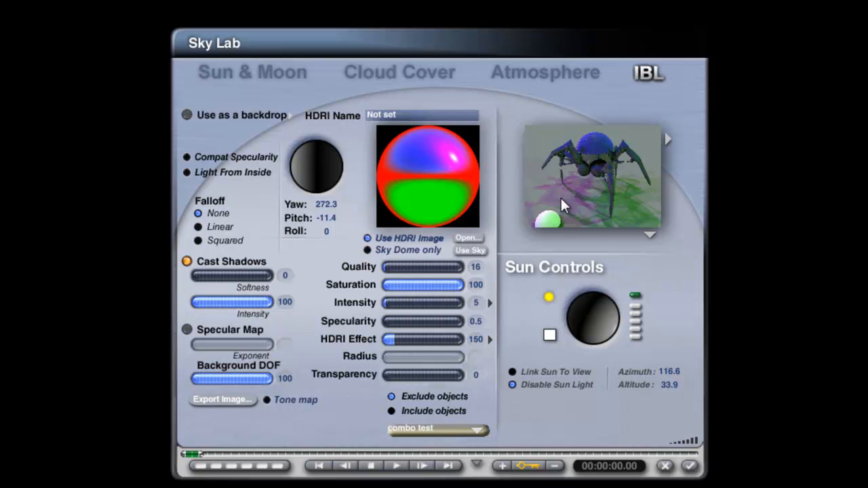
left_click(689, 466)
left_click(474, 340)
type("200")
key("Return")
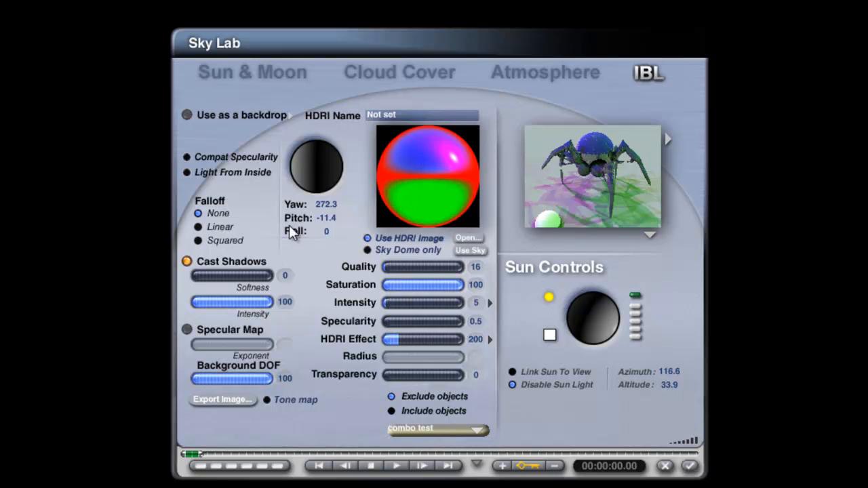
Save the current sky as a preset named "HDRI green and purple" in the ++video category and apply the sky settings
left_click(669, 137)
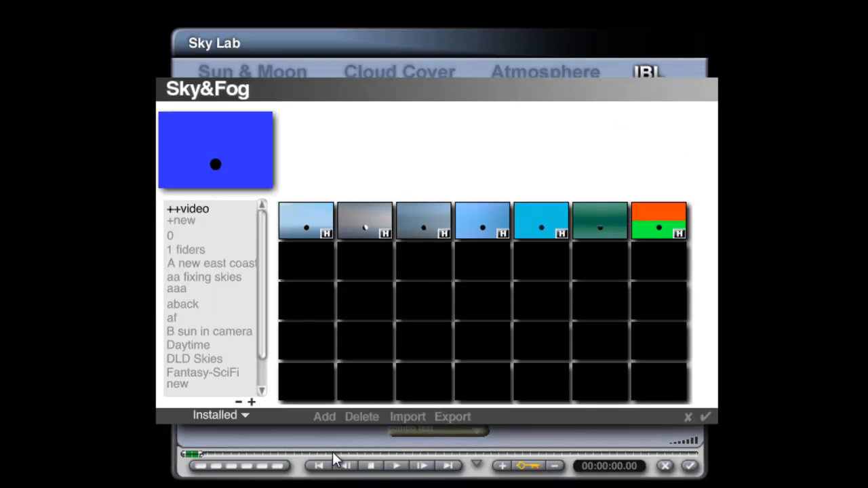
left_click(324, 416)
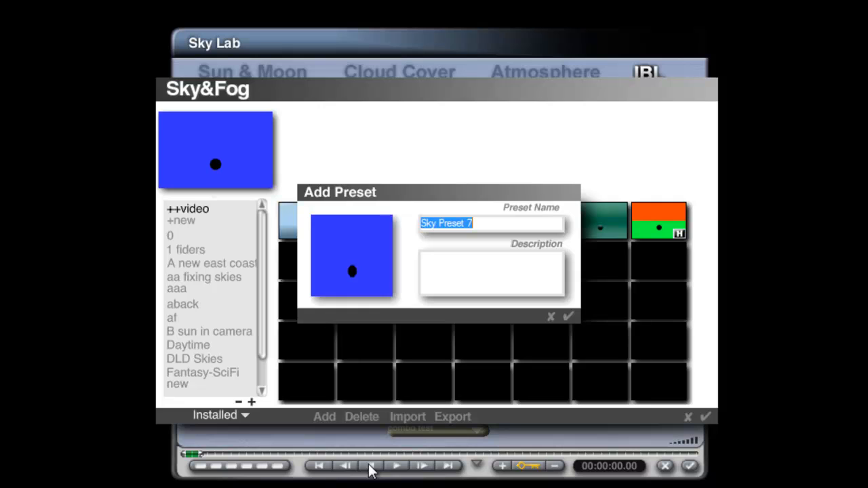
type("HDRI ")
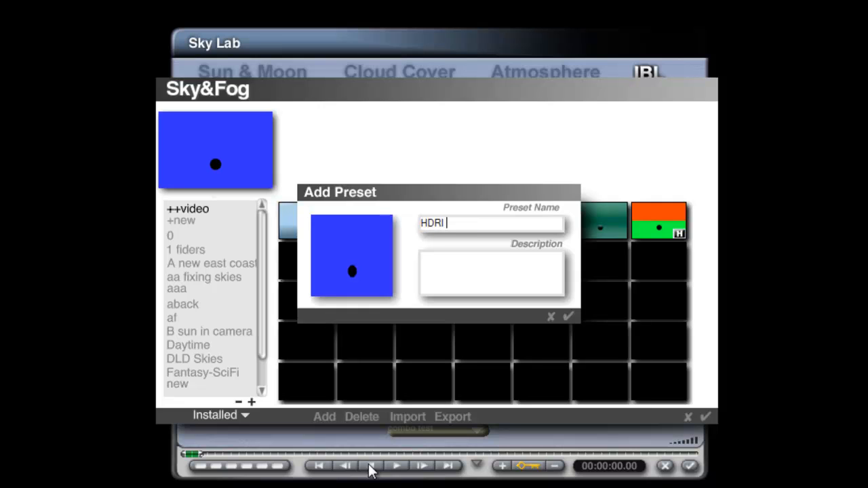
type("green and purple")
key("Return")
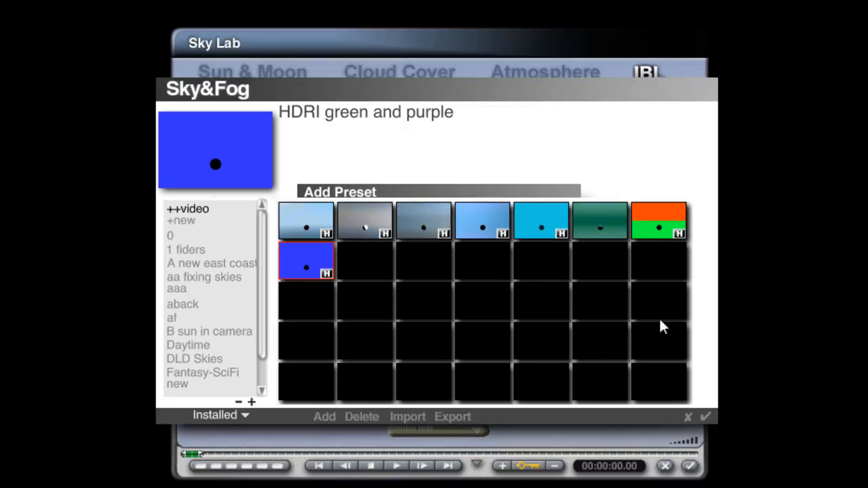
left_click(705, 416)
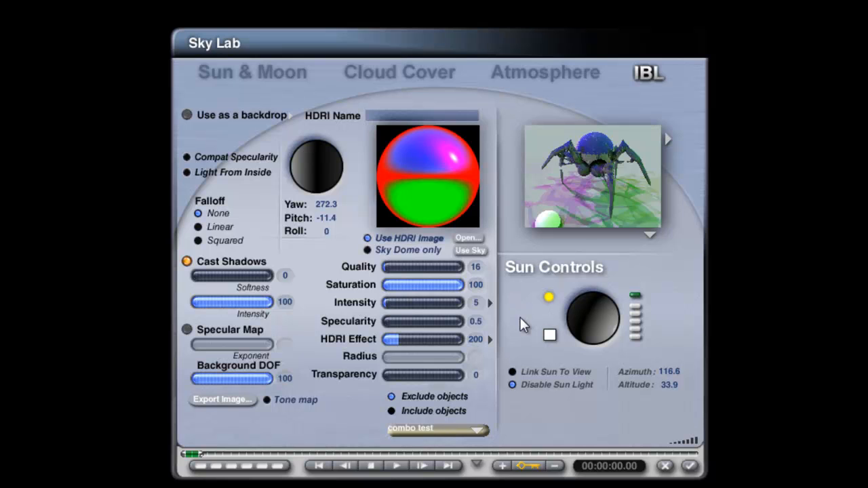
left_click(691, 467)
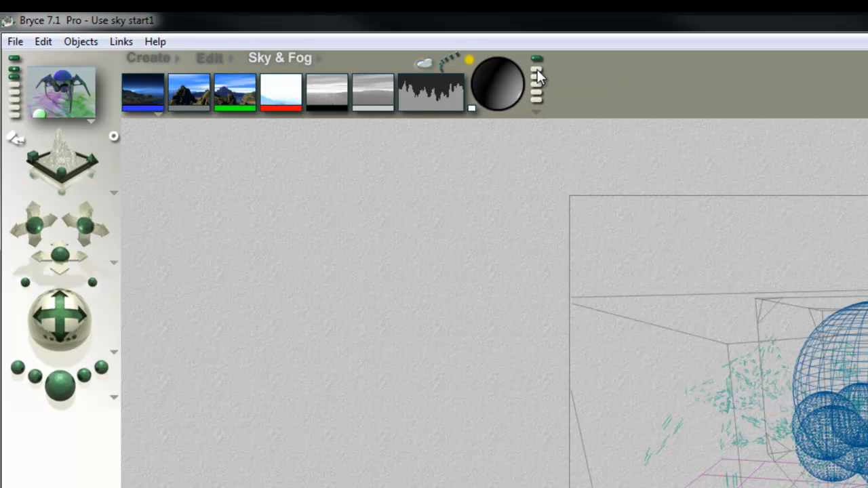
Export the HDRI as the 96 bits per pixel light probe Use sky start1.hdr in the +grab_this folder, and render the scene
left_click(14, 69)
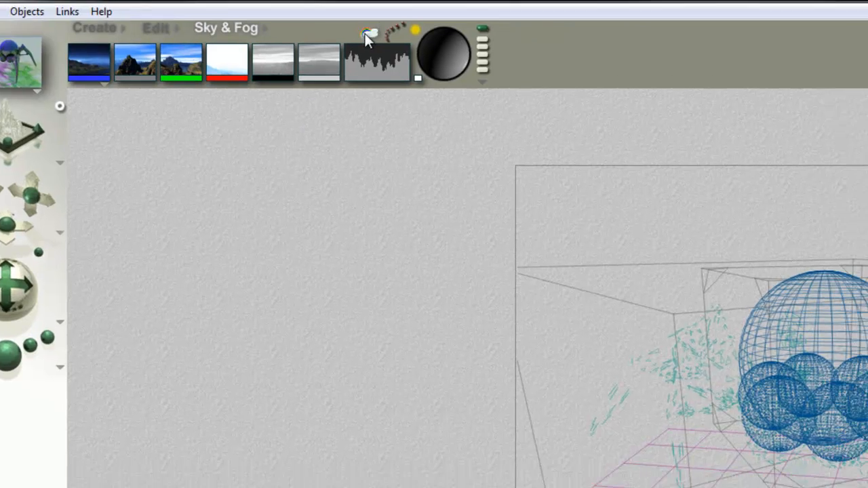
left_click(424, 63)
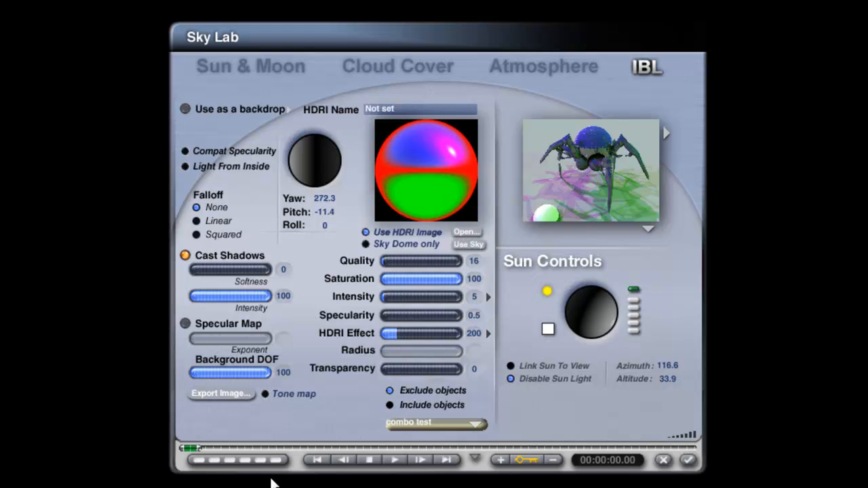
left_click(221, 393)
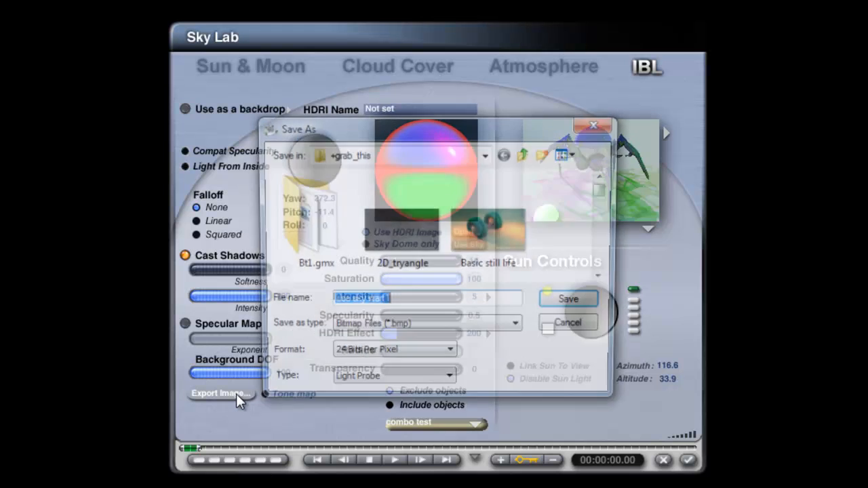
left_click(423, 328)
left_click(421, 353)
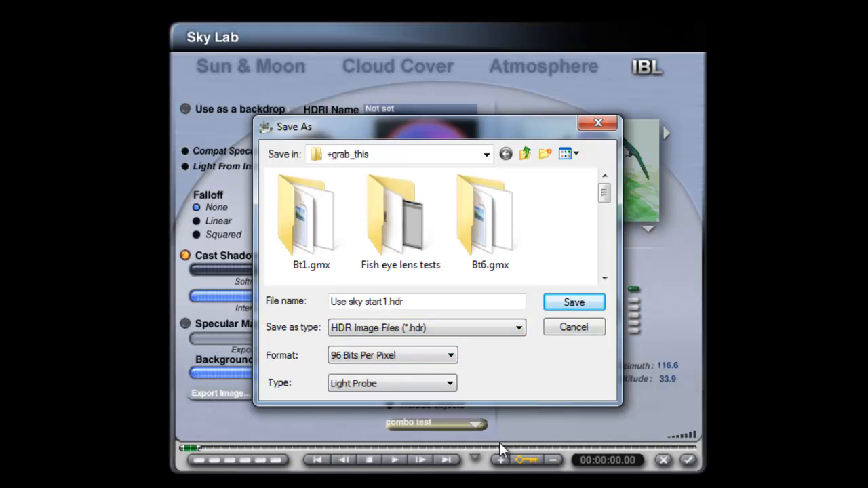
left_click(597, 306)
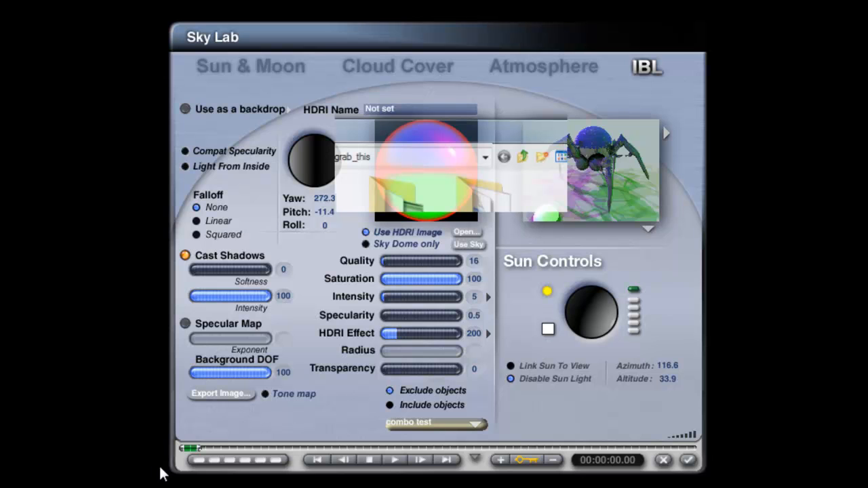
left_click(687, 460)
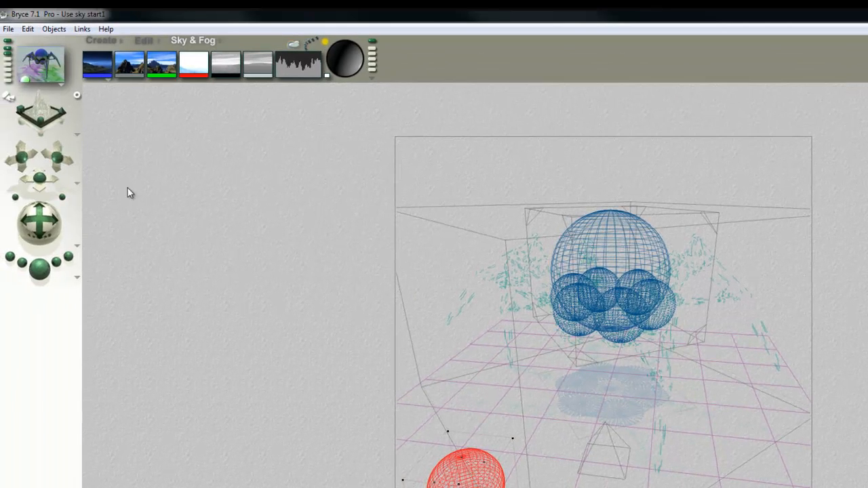
left_click(39, 275)
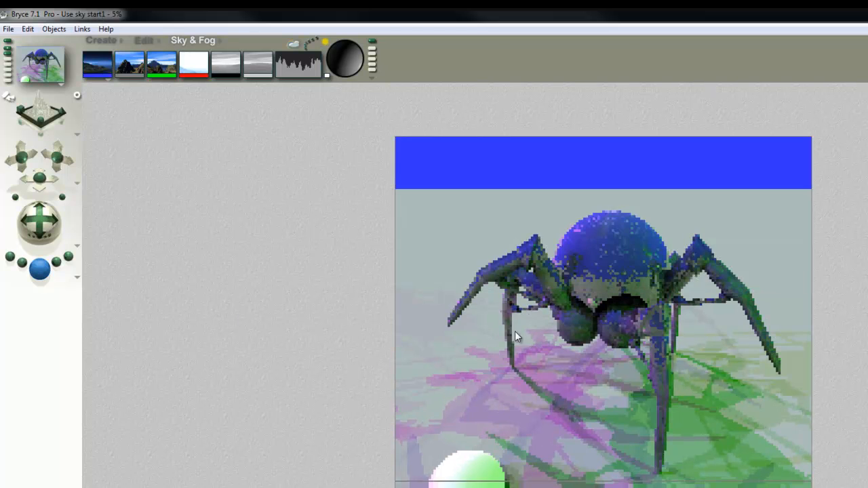
Load the Lazy Afternoon preset from the Daytime sky category and render the scene
left_click(219, 41)
scroll(441, 348, "down", 3)
scroll(441, 376, "up", 2)
left_click_drag(442, 371, 441, 364)
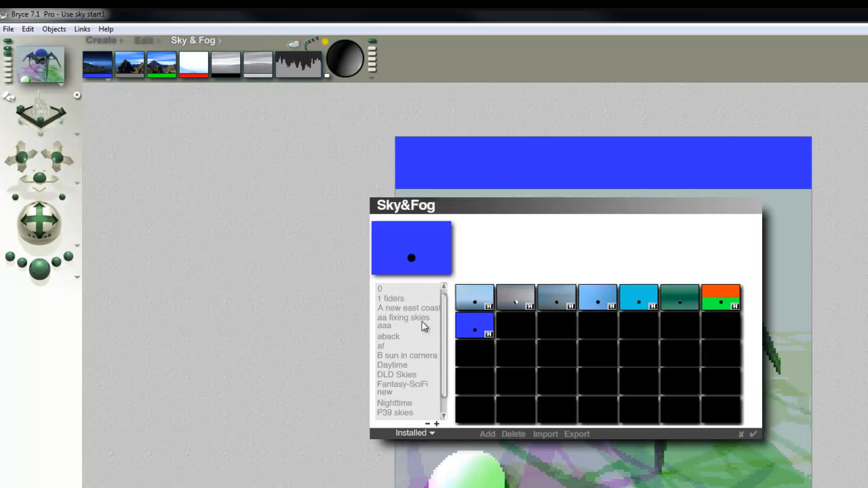
left_click(422, 310)
left_click(400, 367)
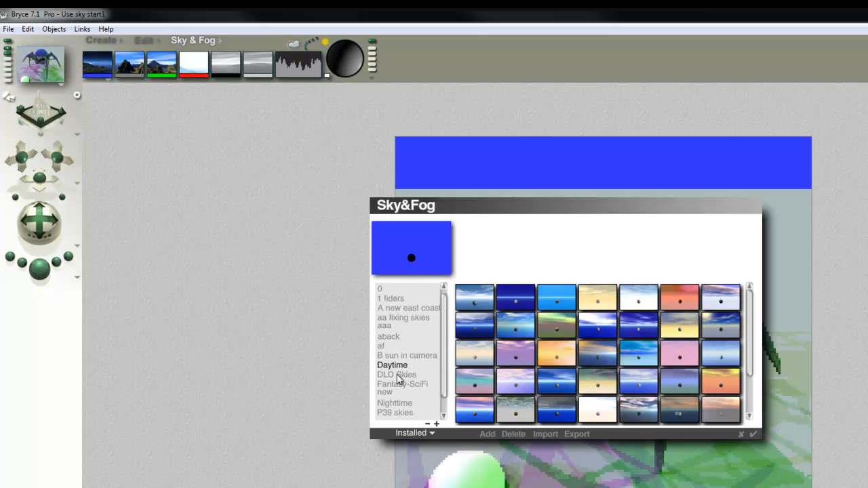
left_click(474, 297)
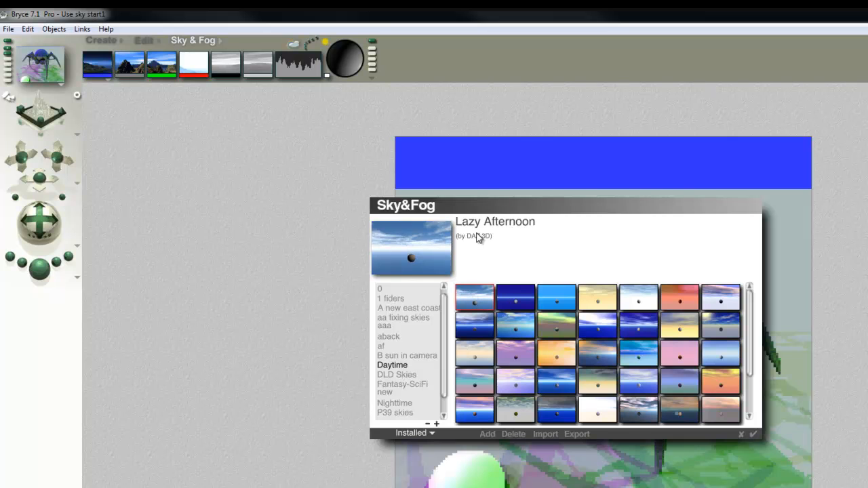
left_click(753, 434)
left_click(35, 271)
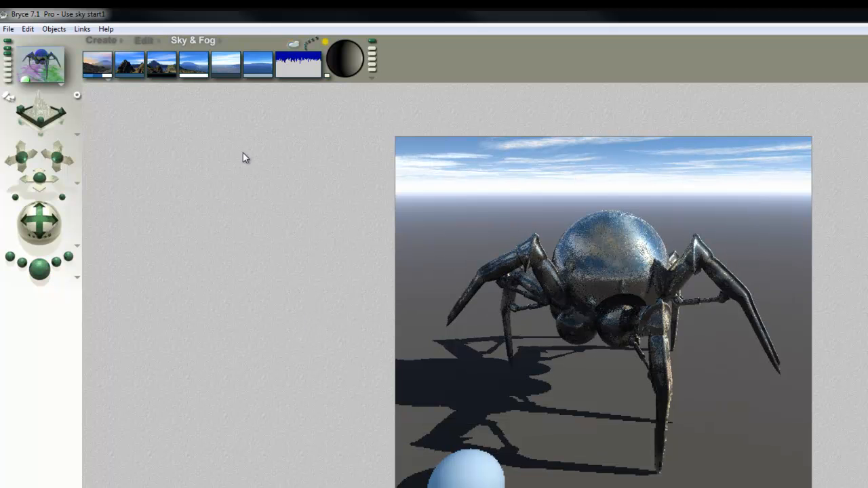
Try to reactivate the remembered HDRI image for lighting under the Lazy Afternoon sky
left_click(294, 43)
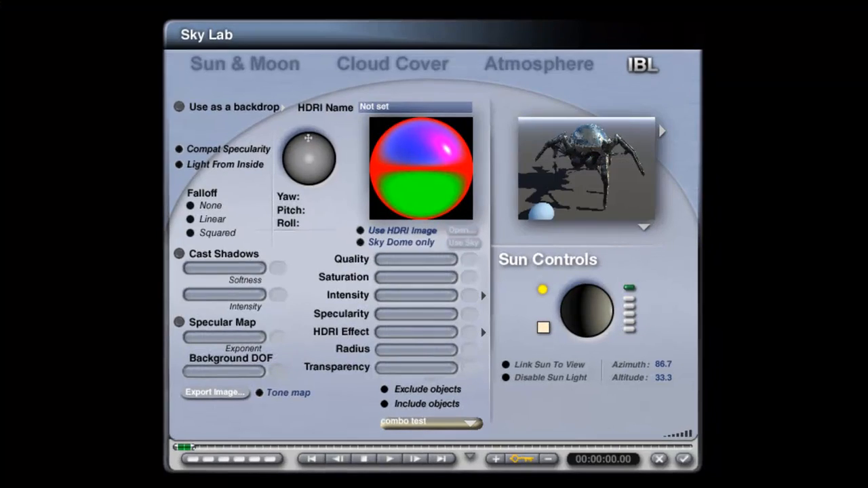
left_click(361, 230)
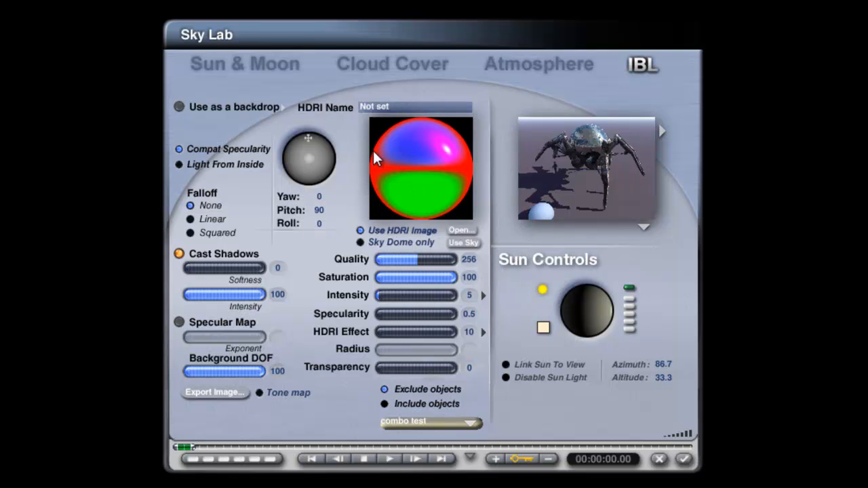
left_click(361, 241)
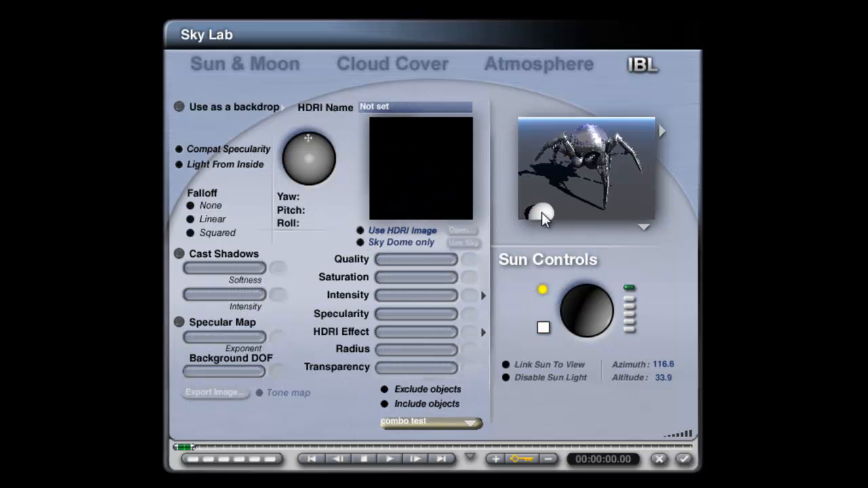
left_click(683, 459)
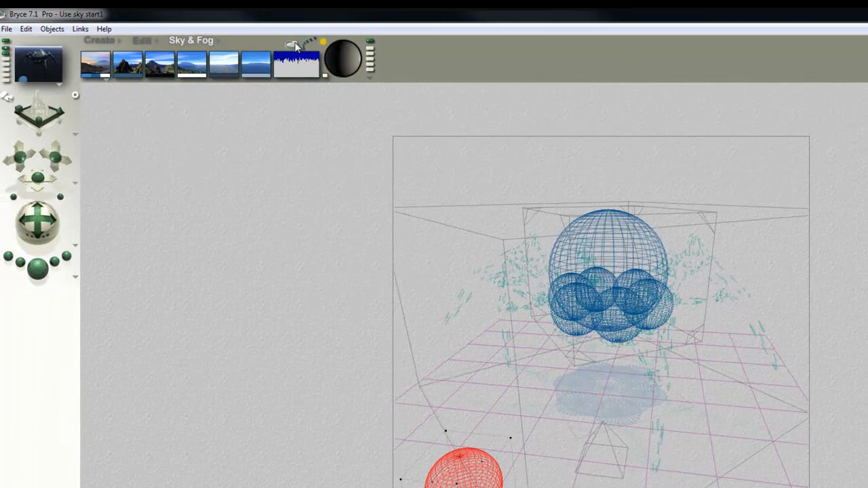
Check the image-based lighting settings with no HDRI loaded and render the scene under the Lazy Afternoon sky
left_click(294, 45)
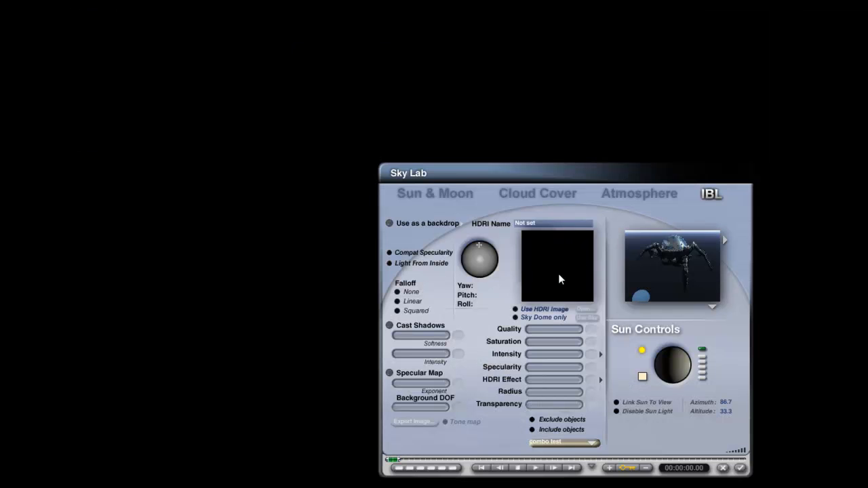
left_click(740, 468)
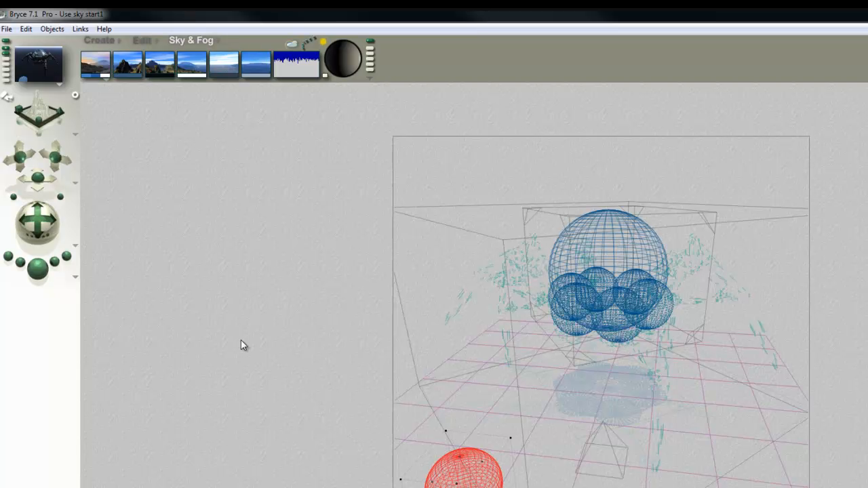
left_click(38, 277)
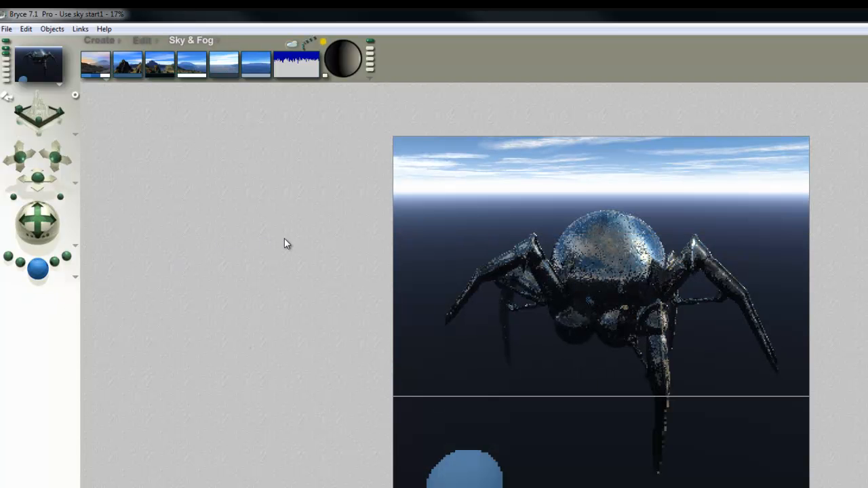
Enable HDRI image lighting and load Use sky start1.hdr from the +grab_this folder
left_click(292, 45)
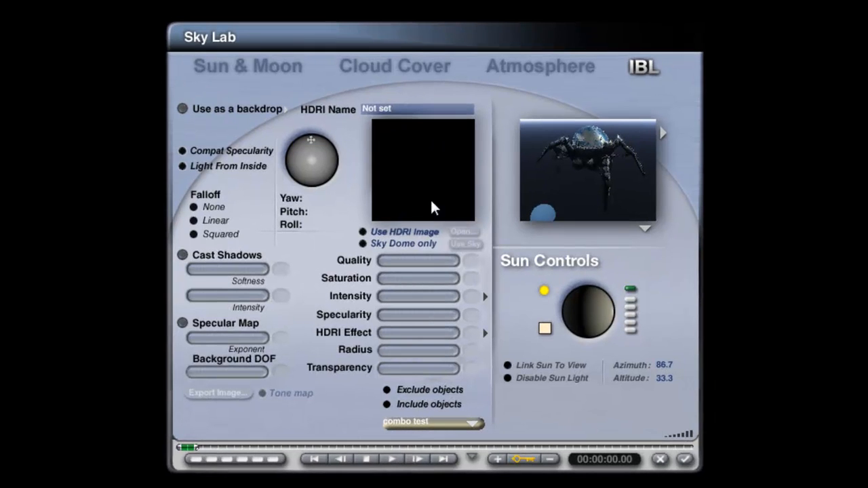
left_click(363, 232)
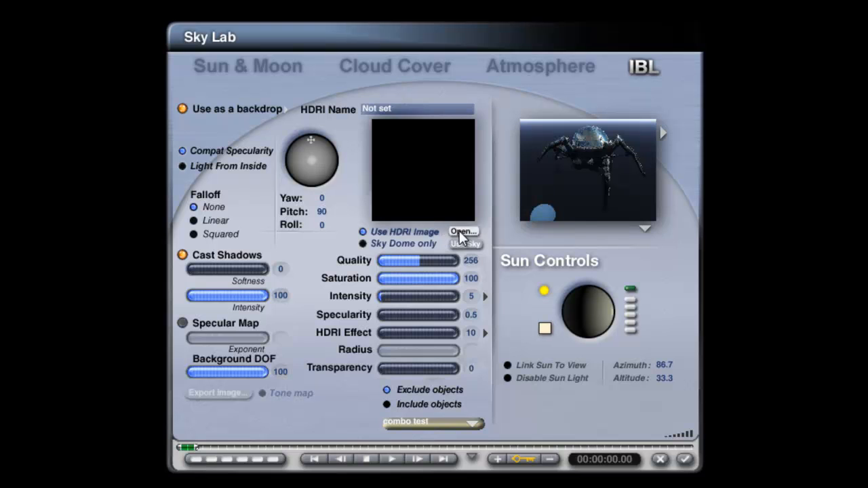
left_click(459, 230)
left_click(409, 249)
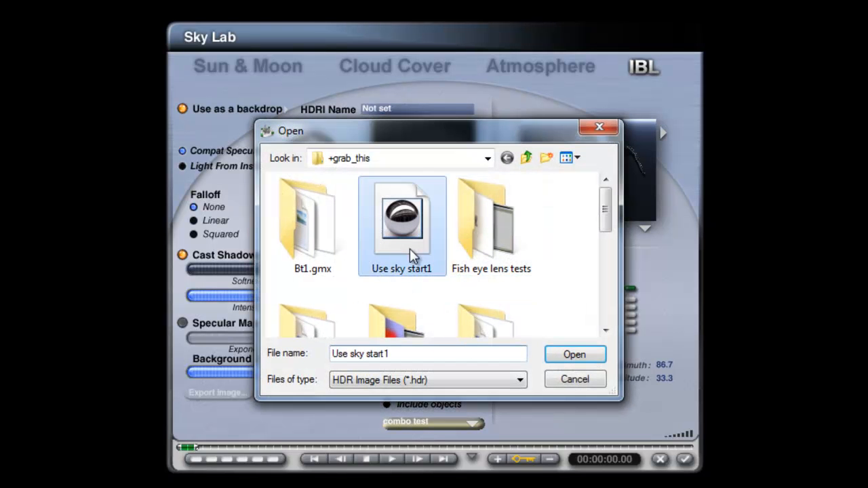
left_click(575, 356)
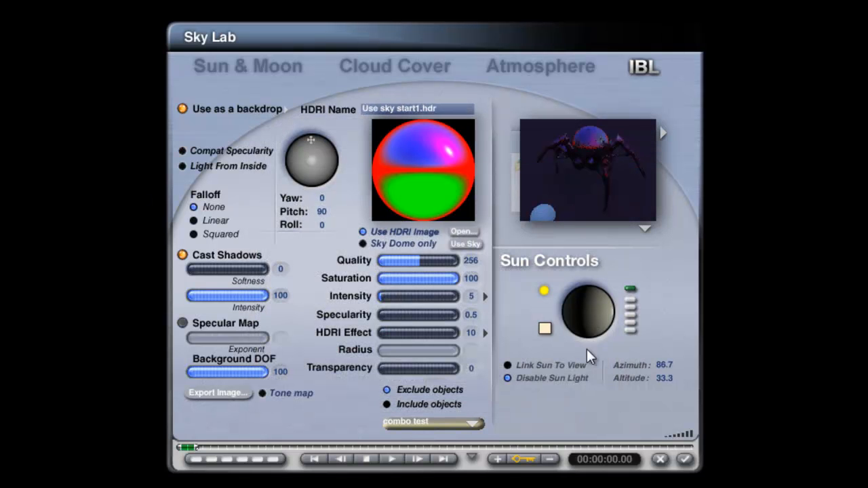
Set the HDRI effect to 140 and rotate the HDRI to yaw 95.9 and pitch -11.4
left_click(388, 331)
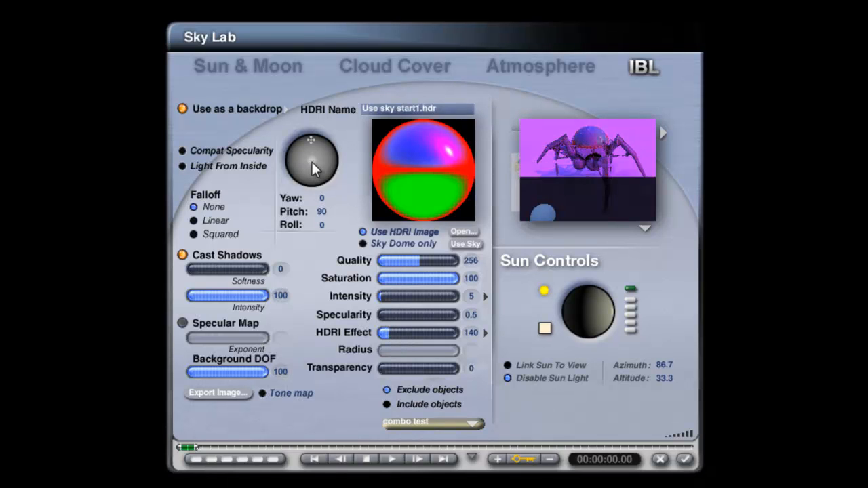
left_click_drag(316, 162, 326, 164)
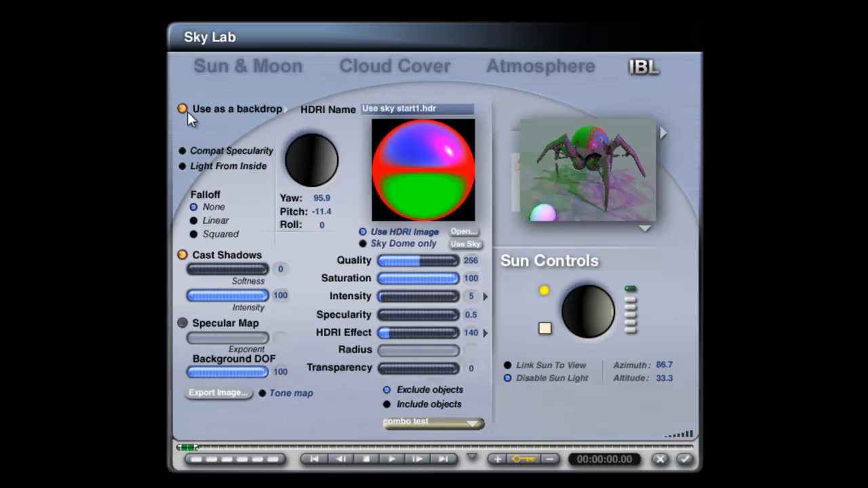
Check the backdrop blending options and compare the preview with the HDRI backdrop switched off and back on
left_click(285, 110)
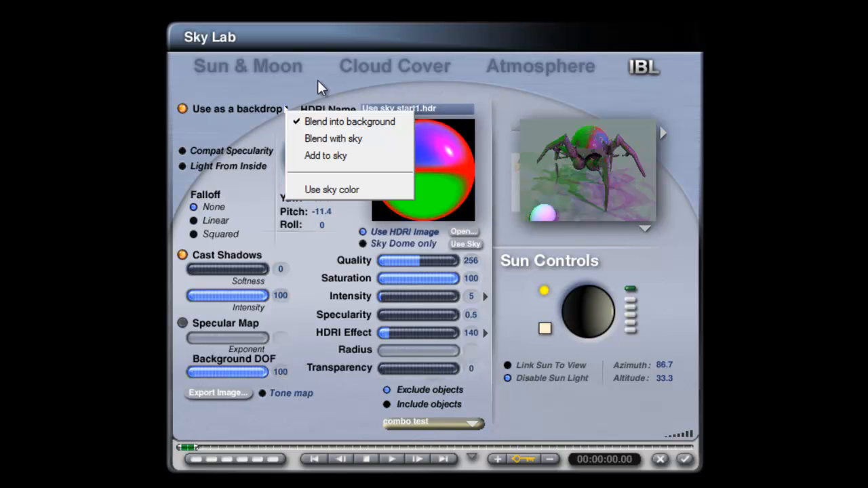
left_click(319, 91)
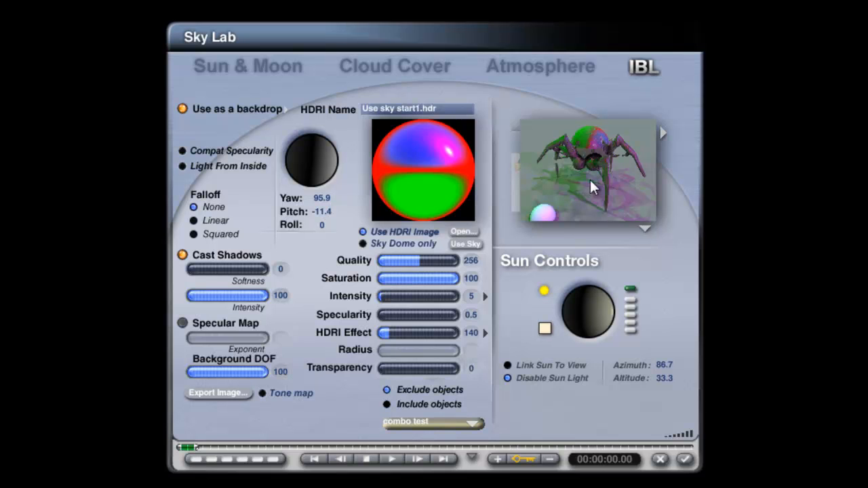
left_click(182, 110)
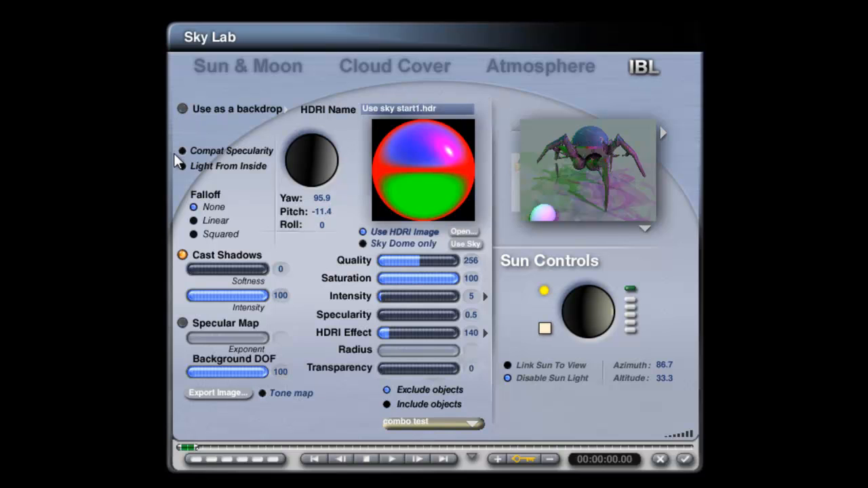
left_click(183, 108)
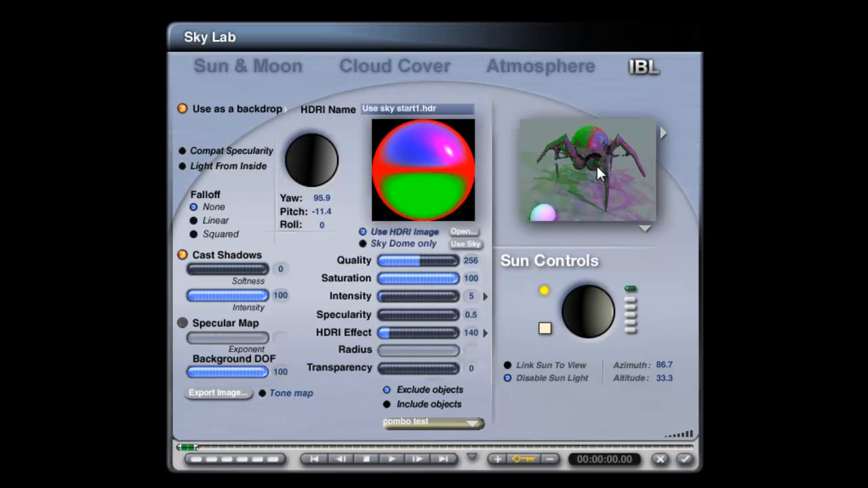
Set the HDRI backdrop to Blend with sky, lower the HDRI quality to 16 and apply the lighting settings
left_click(286, 109)
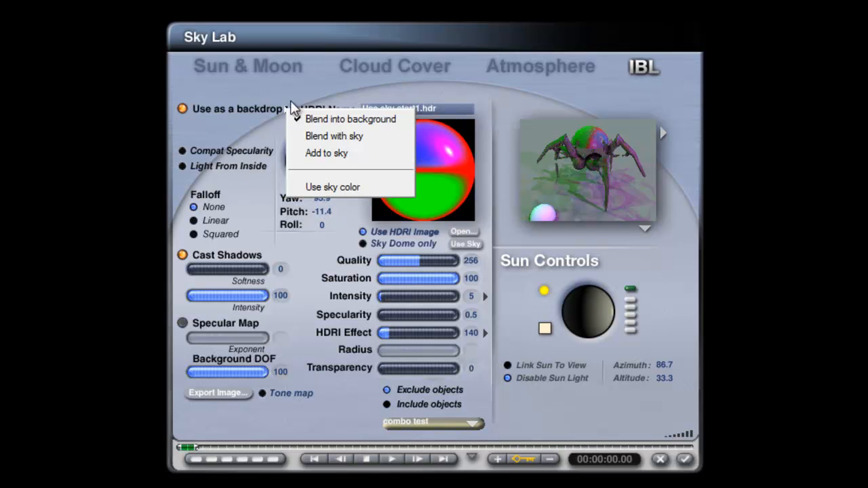
left_click(315, 139)
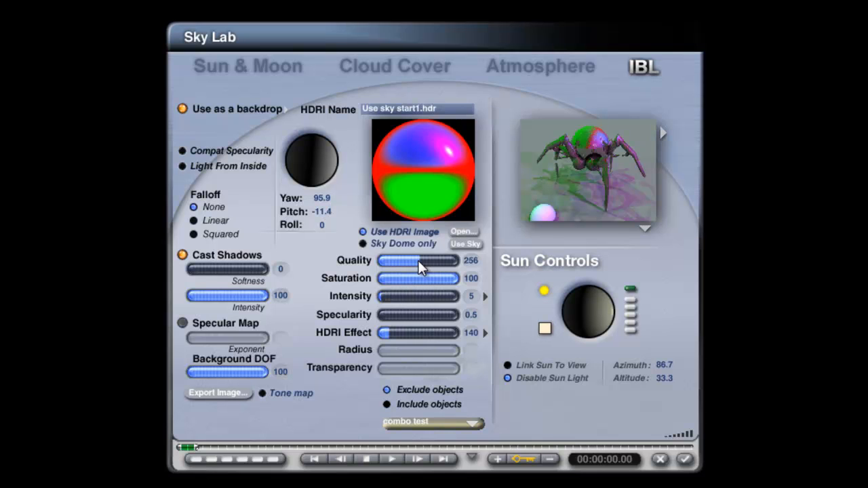
left_click_drag(418, 260, 416, 260)
left_click(684, 460)
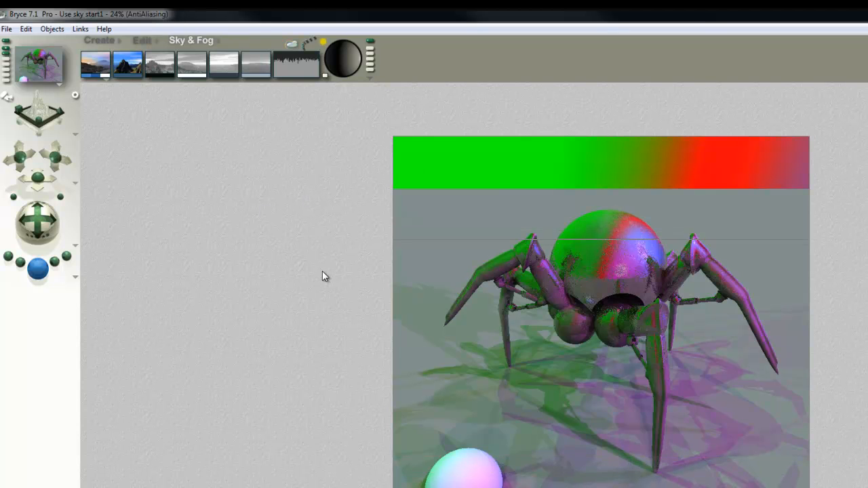
Reactivate the sky's fog, haze and cloud settings and render the scene with them
left_click(156, 69)
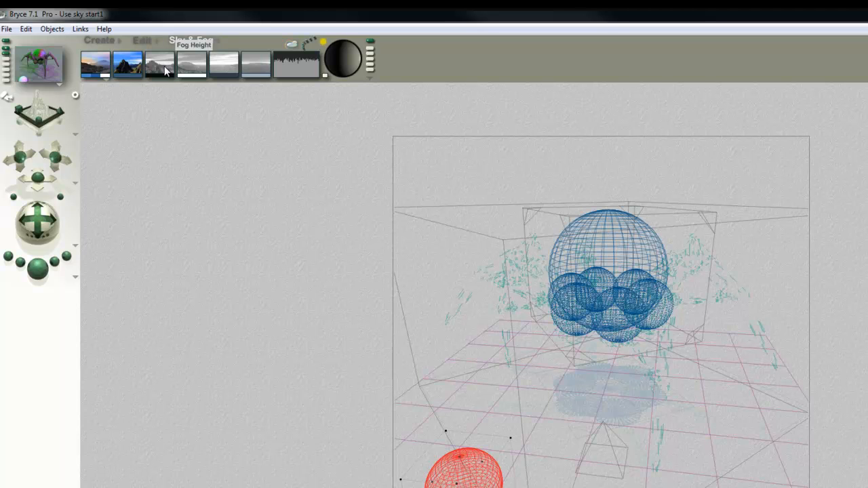
left_click(165, 67)
left_click(183, 67)
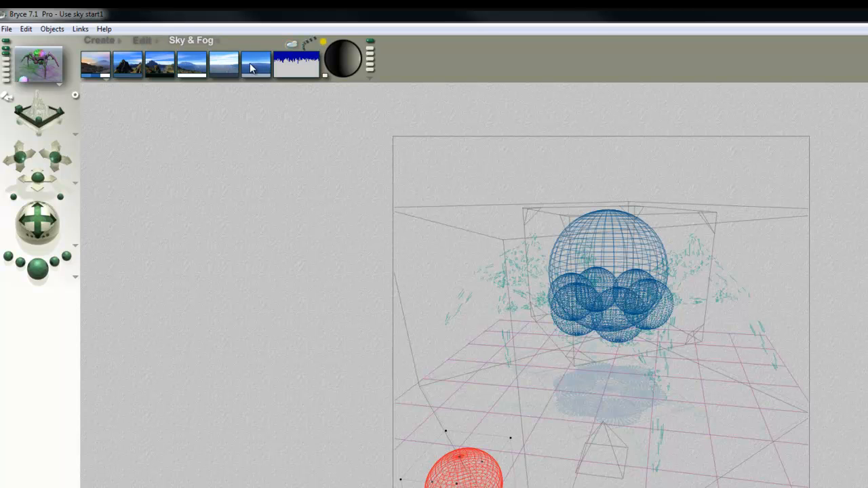
left_click(37, 267)
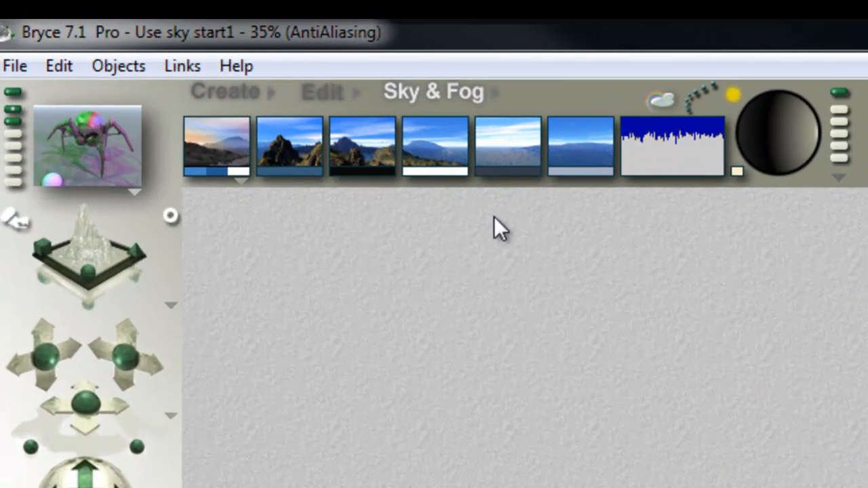
Examine the Sun & Moon settings of the sky, including the shadow intensity and the ambient and sky dome colours
left_click(665, 99)
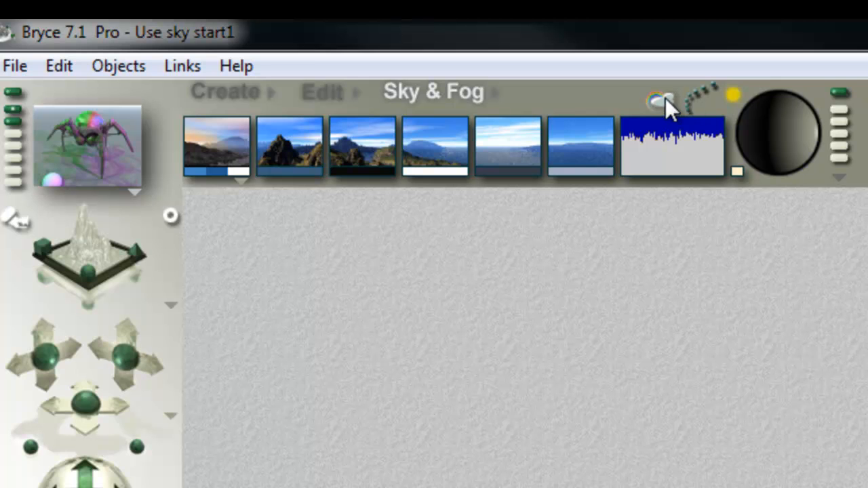
left_click(663, 100)
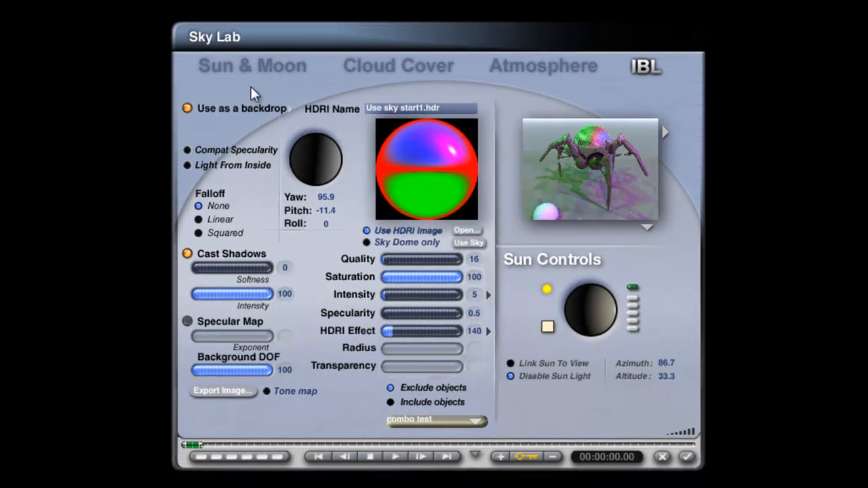
left_click(251, 85)
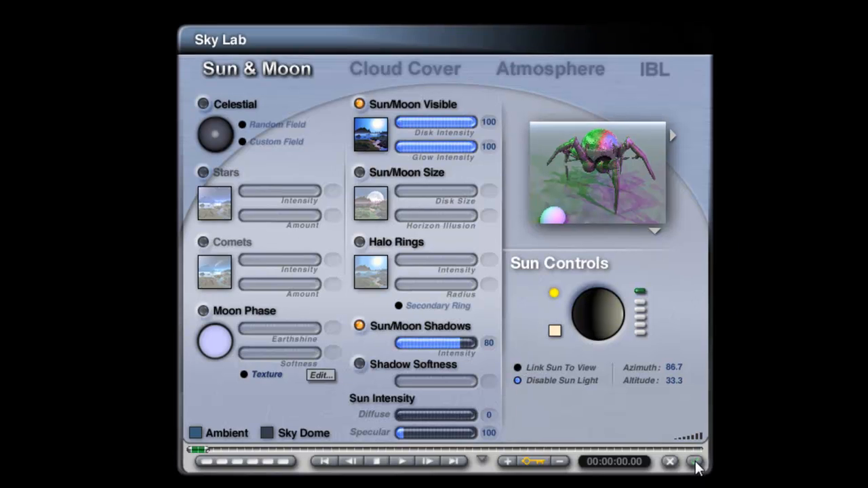
left_click(687, 458)
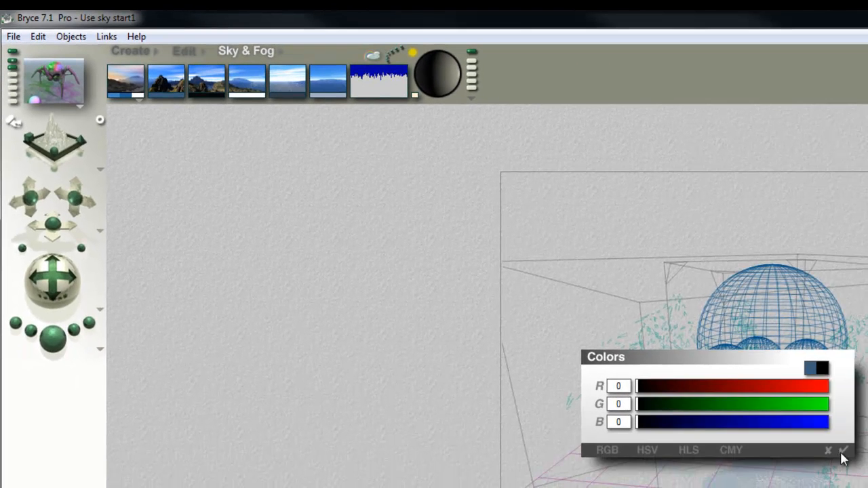
Set the ambient and sky dome colours to black (RGB 0, 0, 0), raise the shadow intensity to 100 and render the scene
left_click(838, 454)
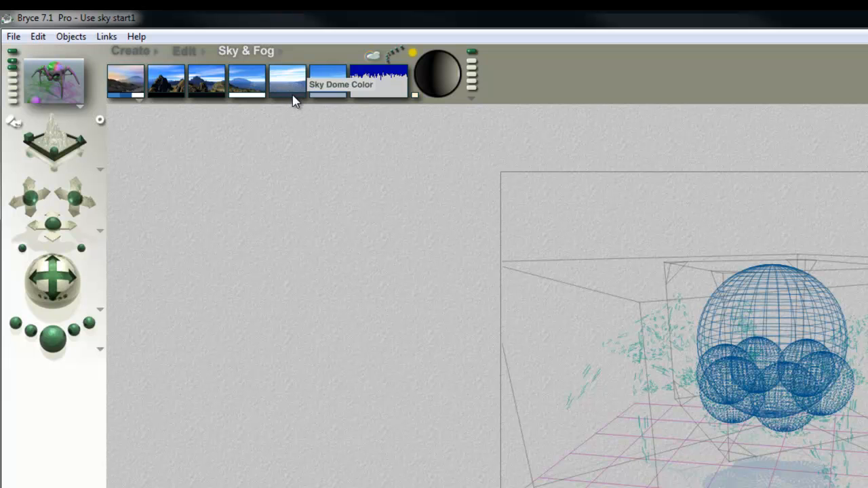
left_click_drag(292, 96, 157, 95)
left_click(54, 337)
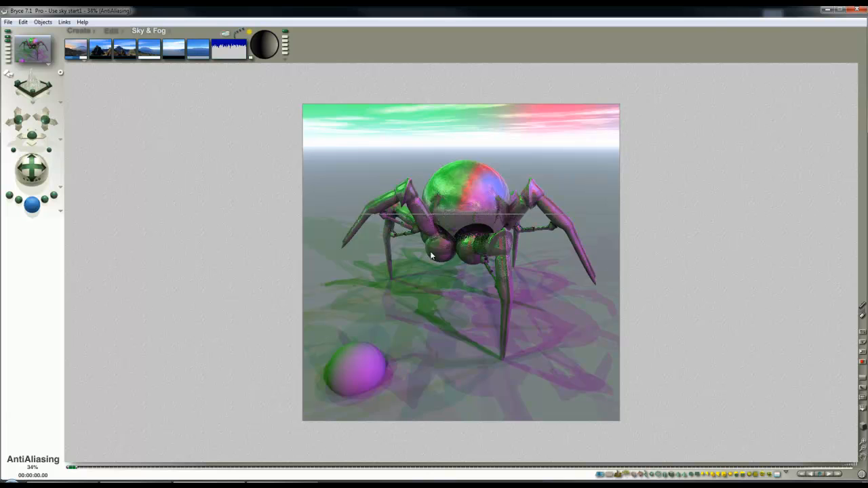
Raise the HDRI quality to 4096 and test-render a small region around the tip of the spider's front leg
left_click(513, 257)
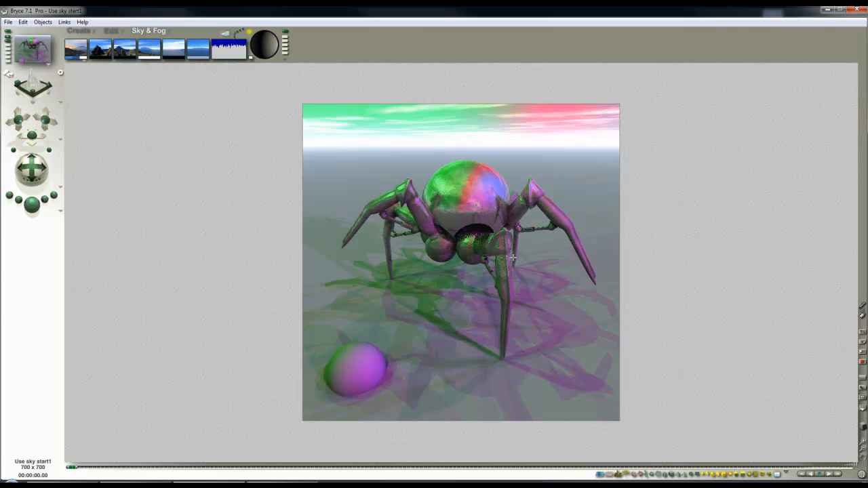
left_click(227, 33)
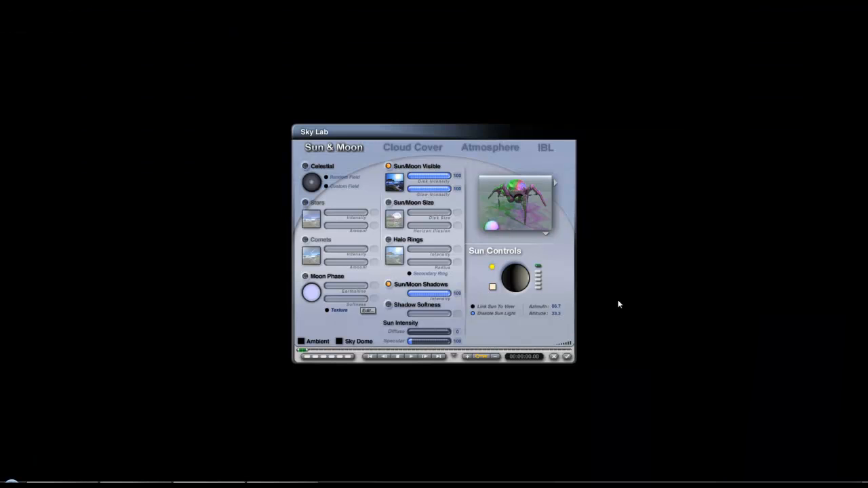
left_click(546, 148)
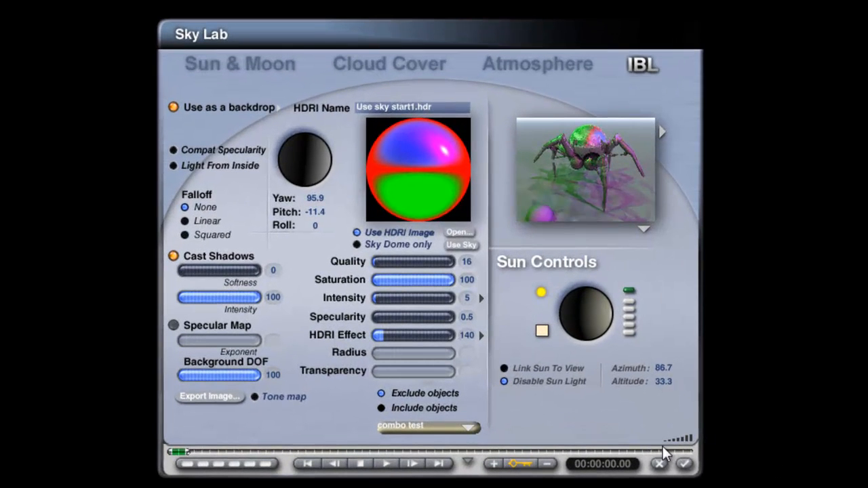
left_click_drag(383, 261, 453, 261)
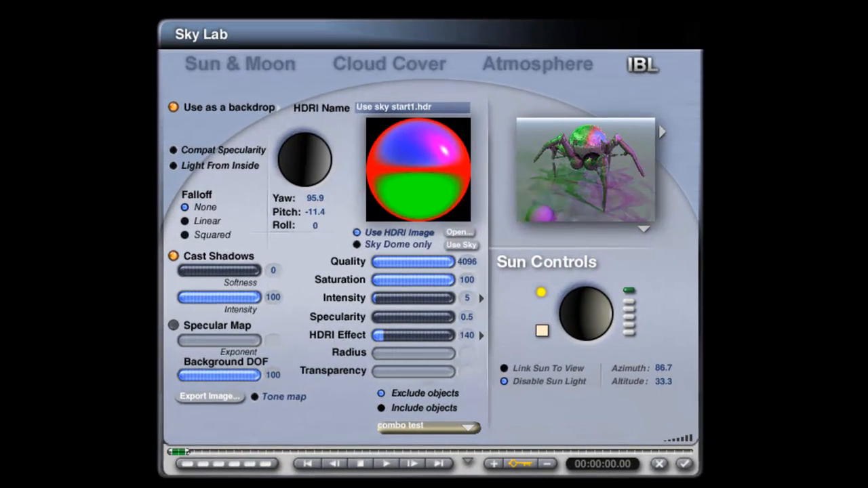
left_click(684, 463)
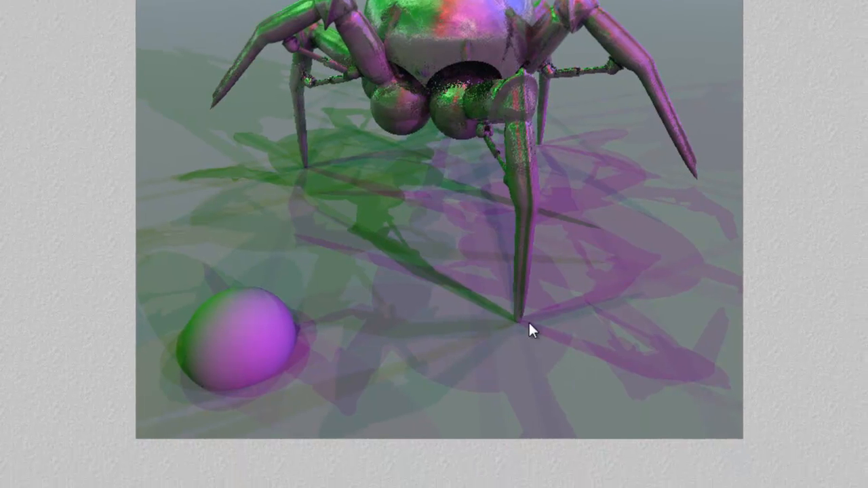
left_click_drag(454, 273, 575, 366)
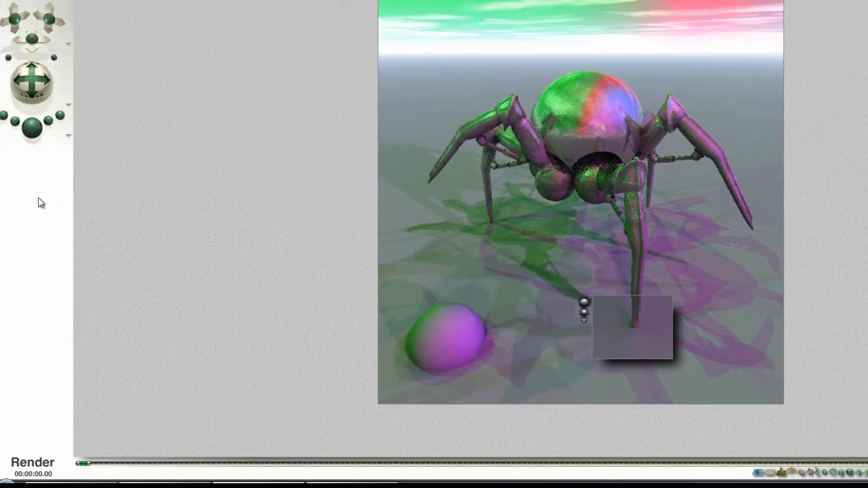
key("ctrl+r")
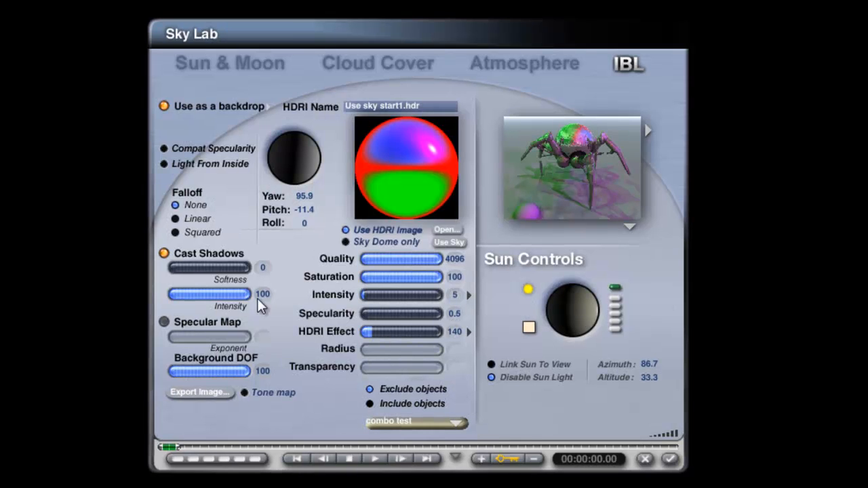
Set the HDRI quality to 16 and the cast shadow softness to 100, and render the scene
left_click_drag(431, 260, 353, 275)
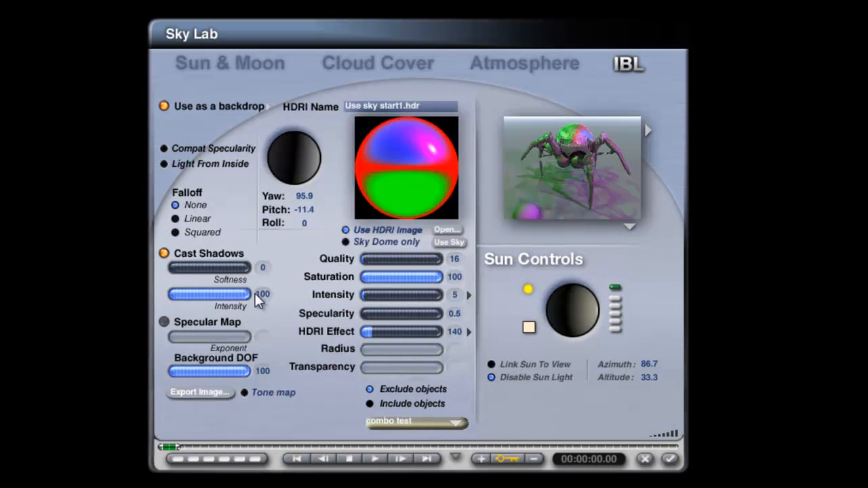
left_click_drag(205, 271, 252, 271)
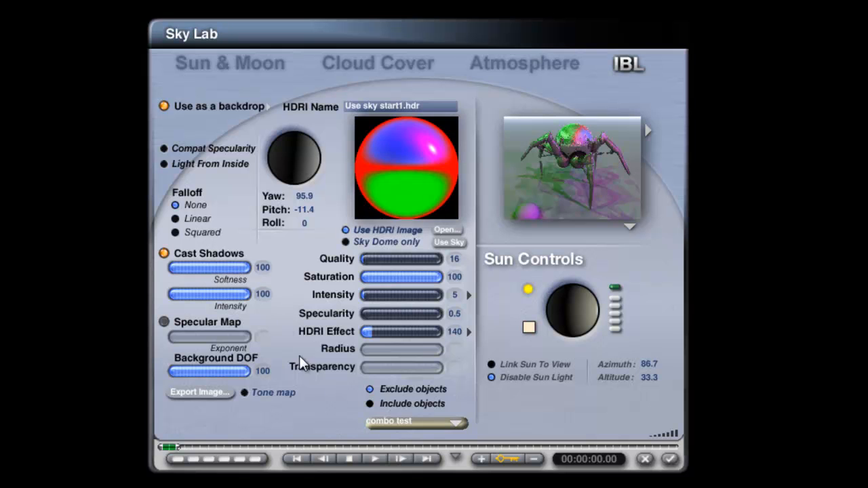
left_click(669, 458)
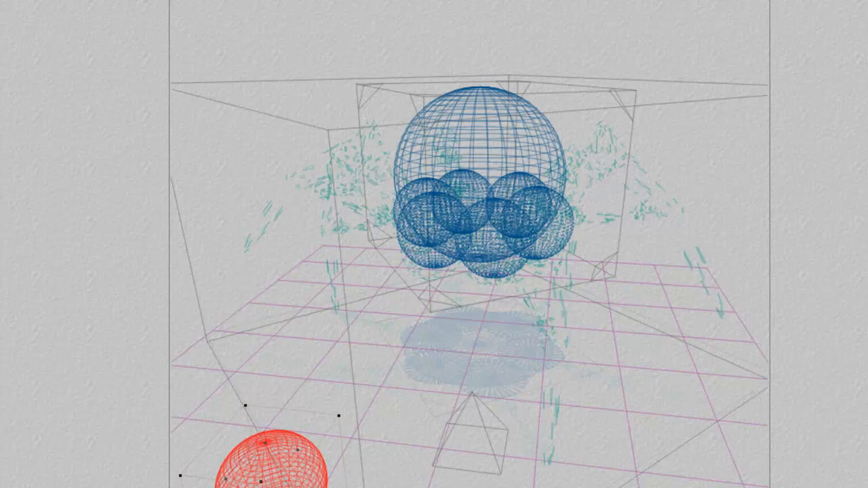
left_click(33, 119)
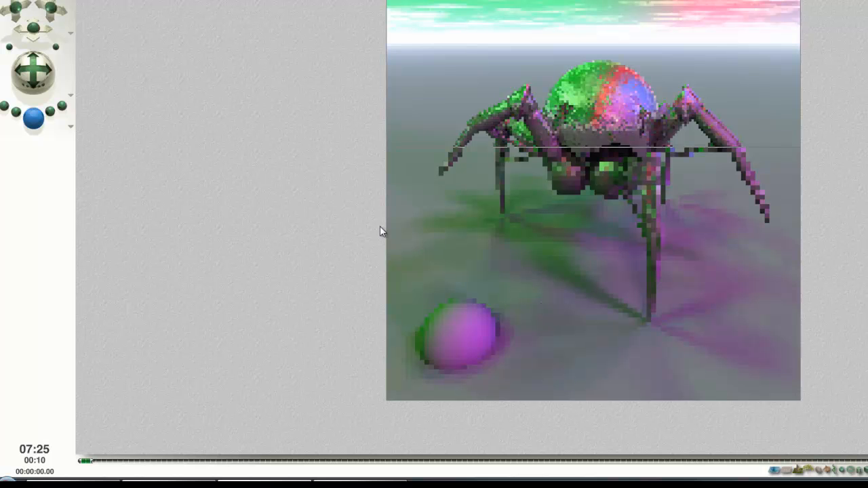
left_click(278, 151)
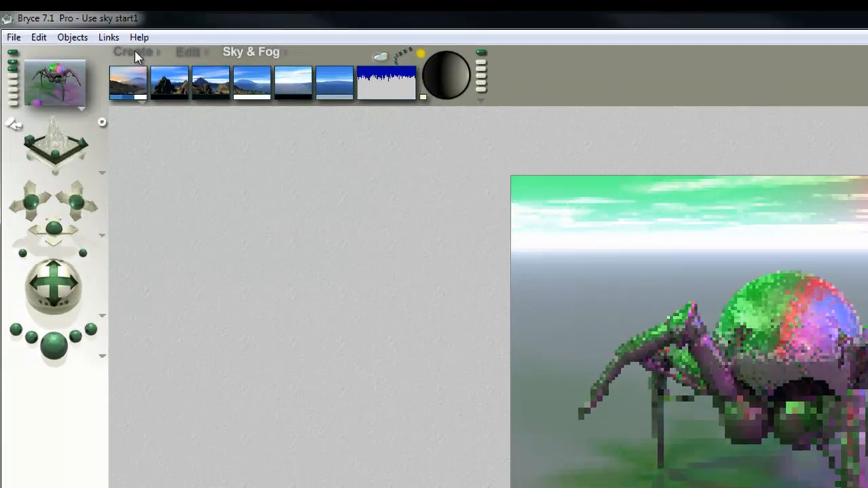
Create a radial light in the scene and choose the orange family colour for it
left_click(103, 40)
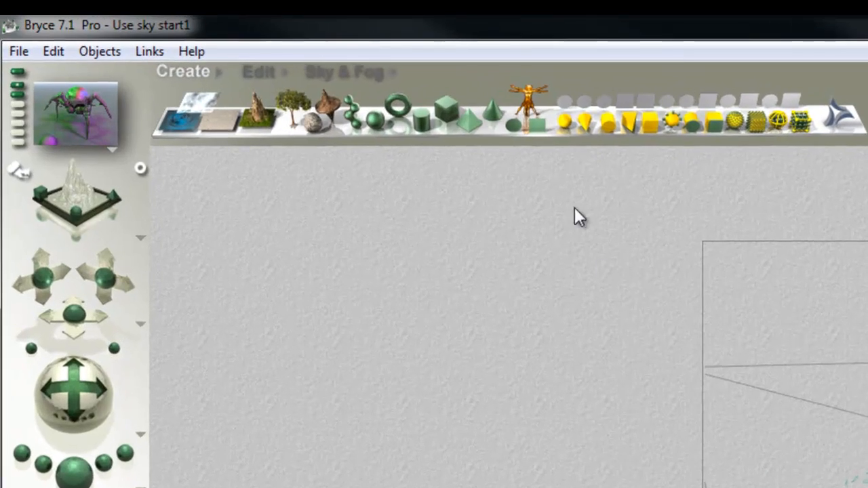
left_click(564, 125)
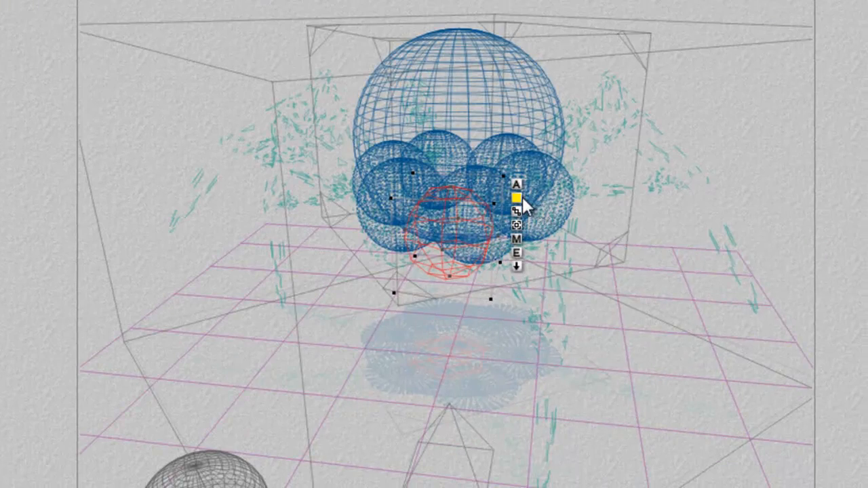
left_click(521, 197)
left_click(628, 285)
left_click(650, 299)
key("Escape")
left_click(517, 197)
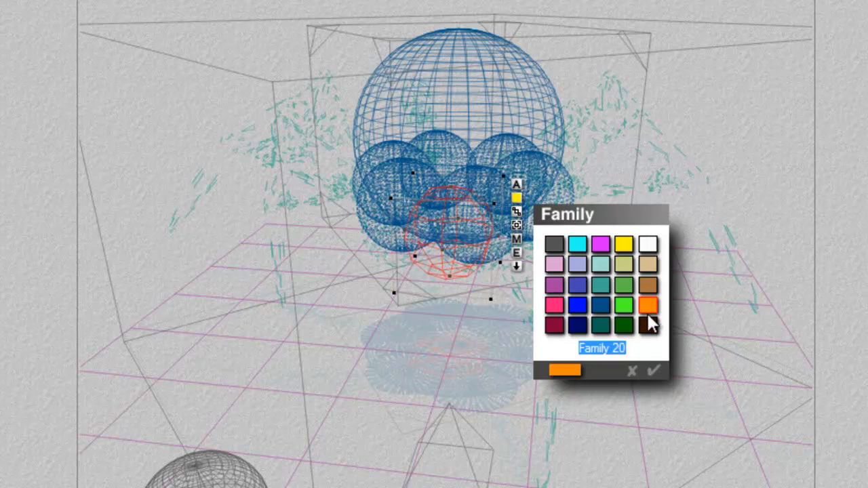
Name the light's orange family "Obscure light" and confirm the family assignment
type("Obscure")
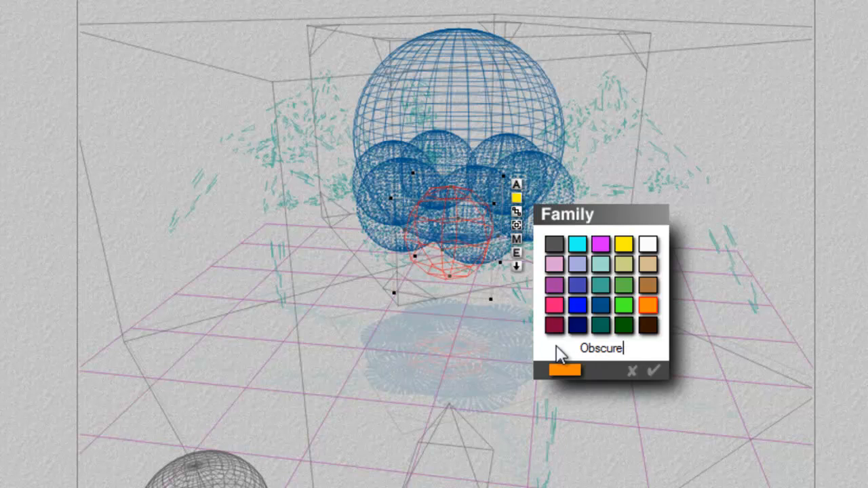
key("BackSpace")
type("e k")
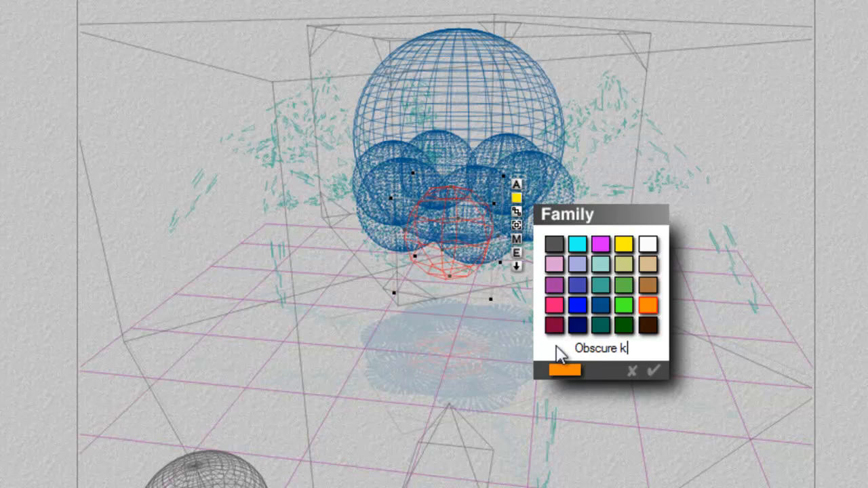
key("BackSpace")
type("light")
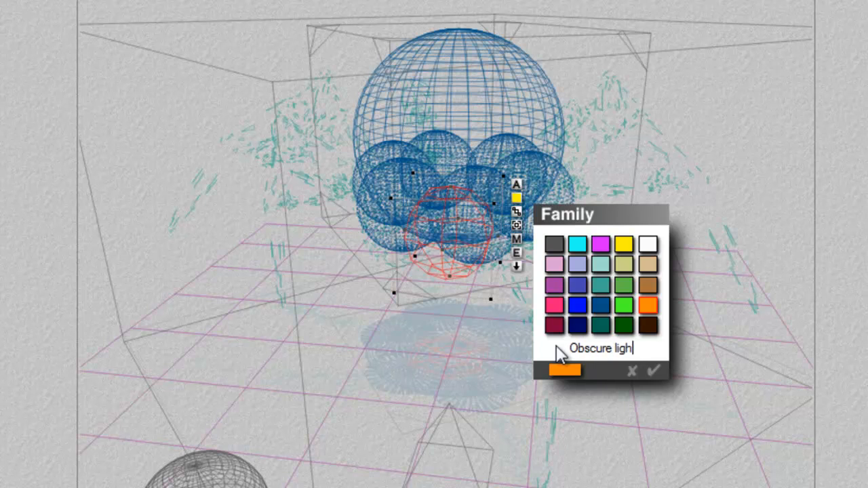
key("Return")
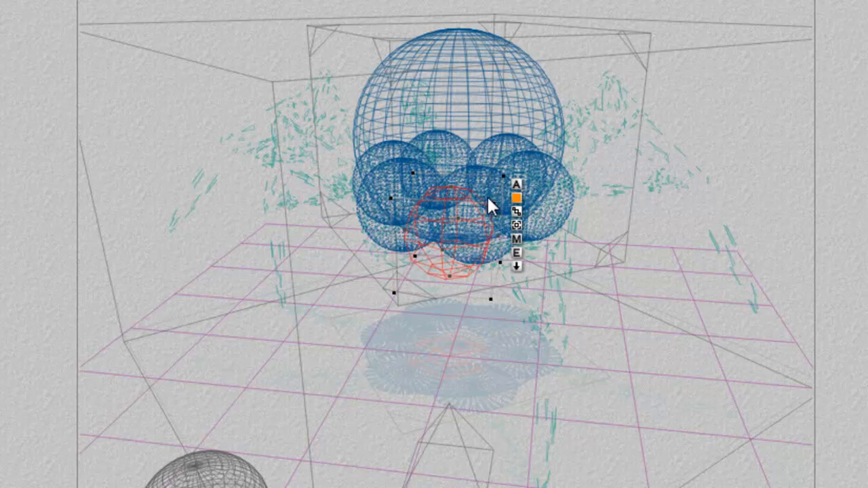
Rename the new radial light "Background" in its object attributes
left_click(516, 184)
type("B")
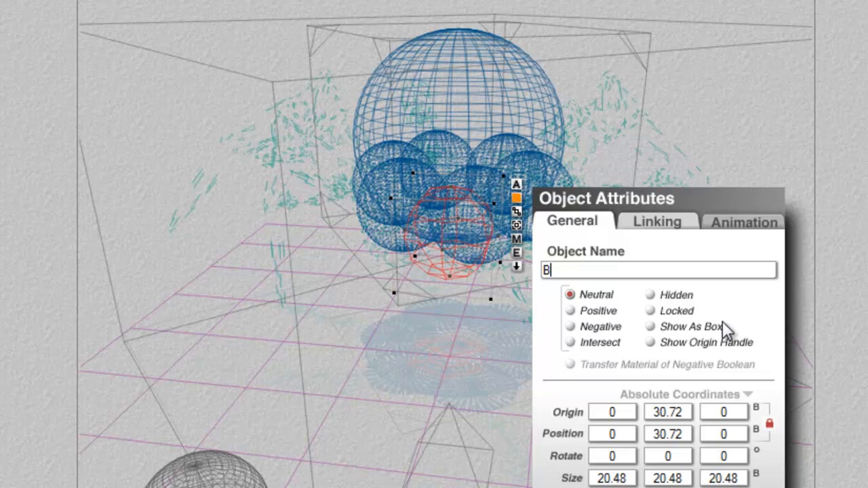
type("avckground")
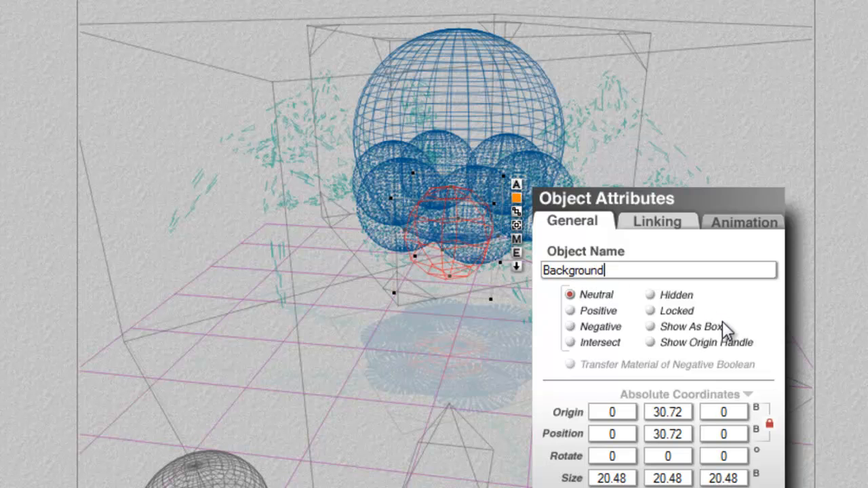
key("Return")
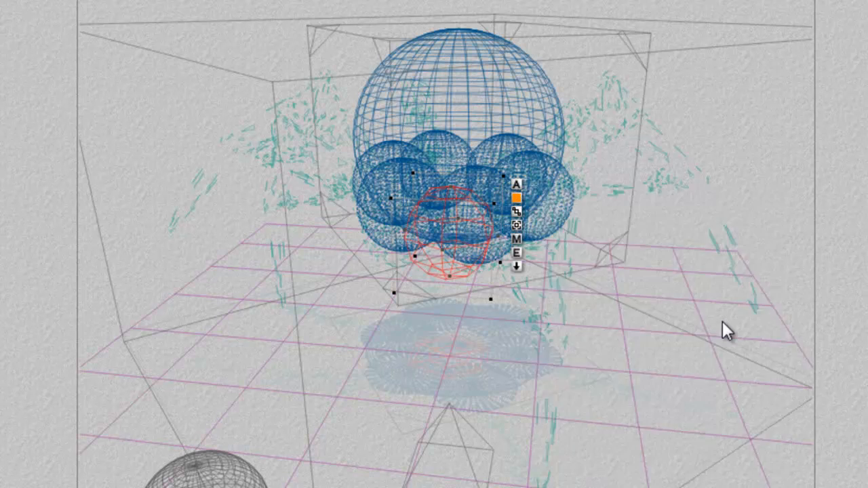
Enable True Ambience Optimization and Use Gel on the light, and restrict its influence to include only the Background object
left_click(519, 253)
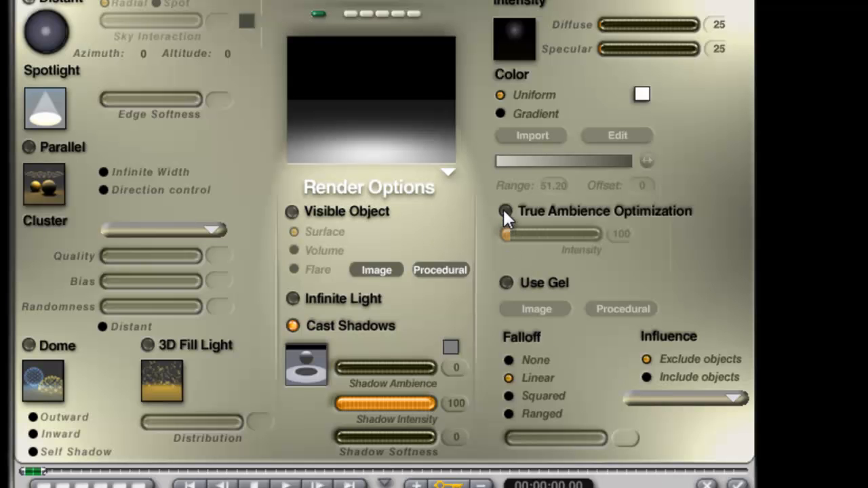
left_click(505, 211)
left_click(505, 282)
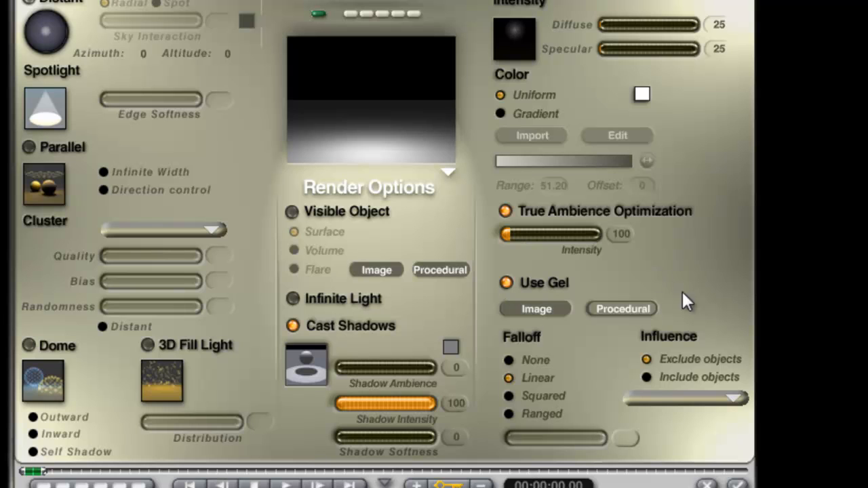
left_click(646, 378)
left_click(677, 399)
left_click(746, 487)
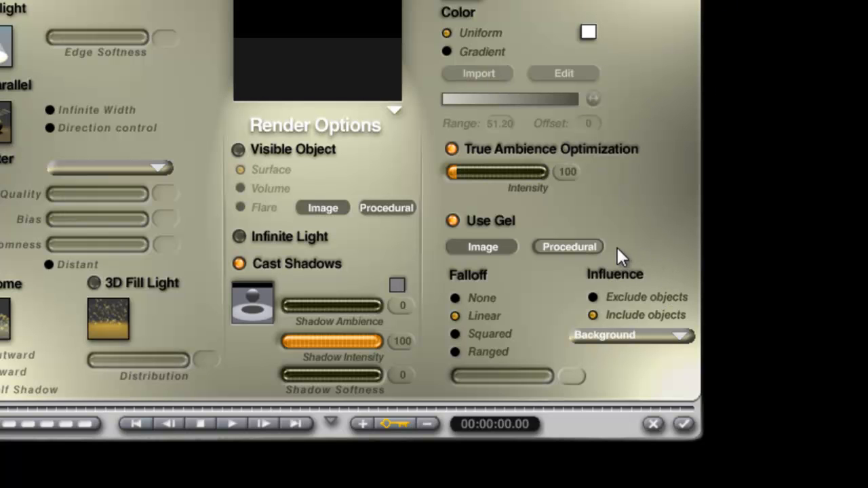
Give the light's procedural gel a grey diffuse material with 100 diffusion and 0 transparency, and confirm the light settings
left_click(571, 246)
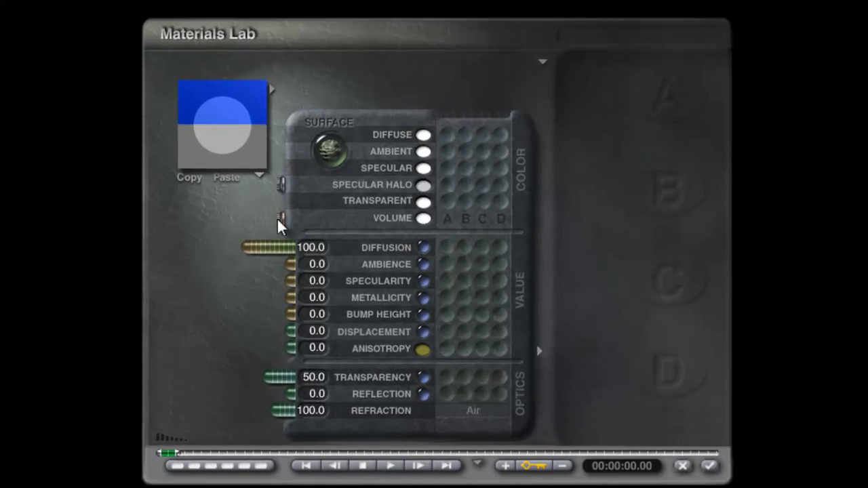
left_click(280, 224)
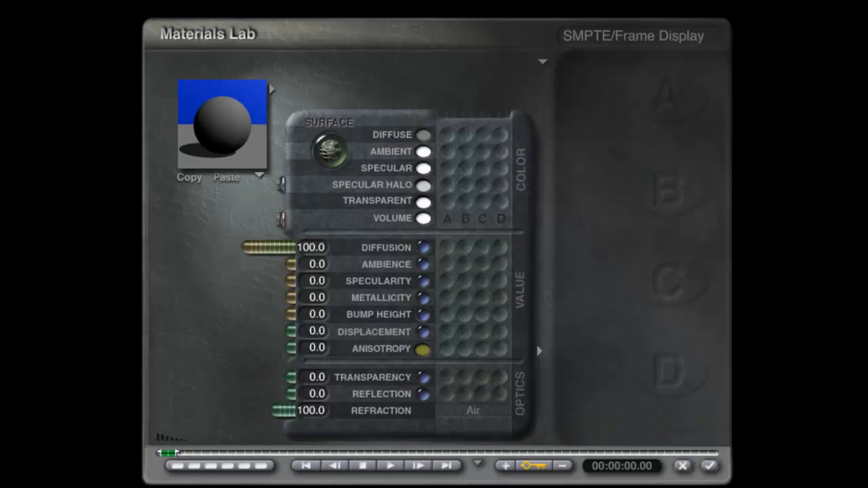
left_click(711, 468)
left_click(749, 479)
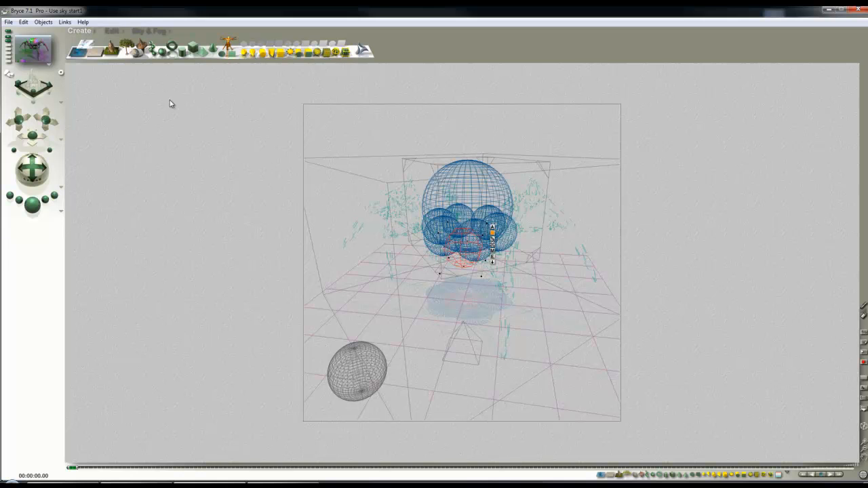
Enlarge the Background light uniformly until it surrounds the spider and the whole scene
left_click(112, 31)
left_click_drag(109, 50, 112, 53)
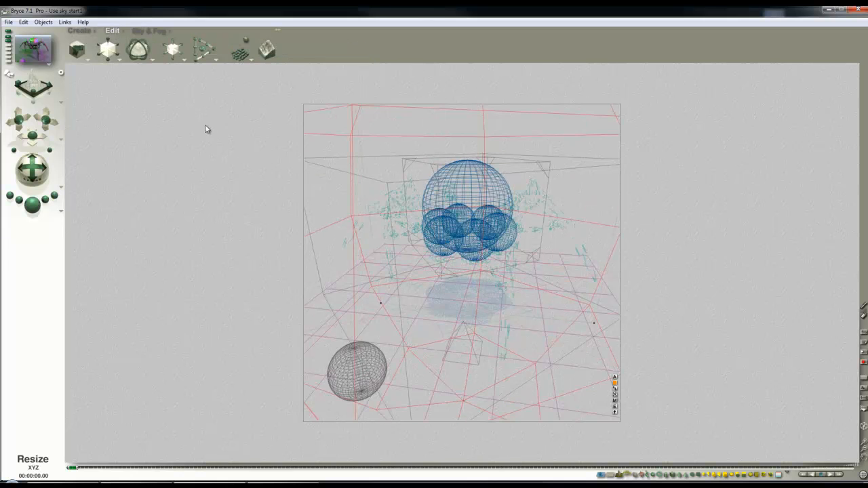
key("4")
key("1")
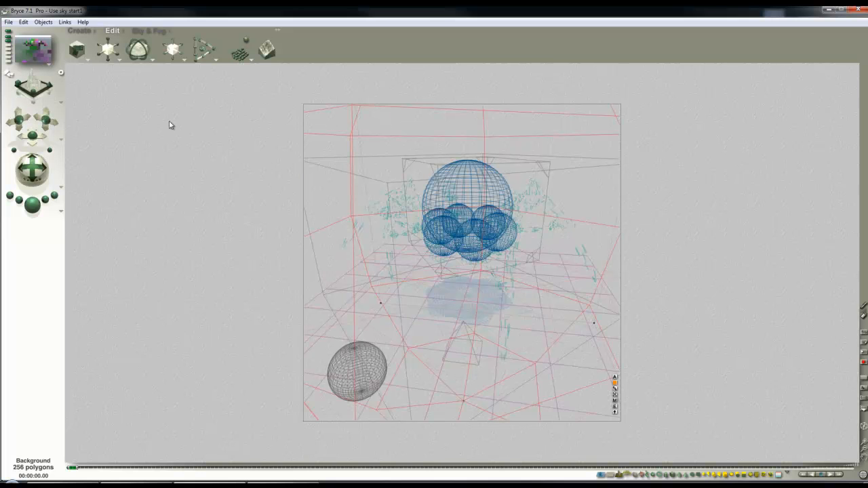
Turn off cast shadows and true ambience optimization for the HDRI lighting, and set its specularity to 0
left_click(152, 31)
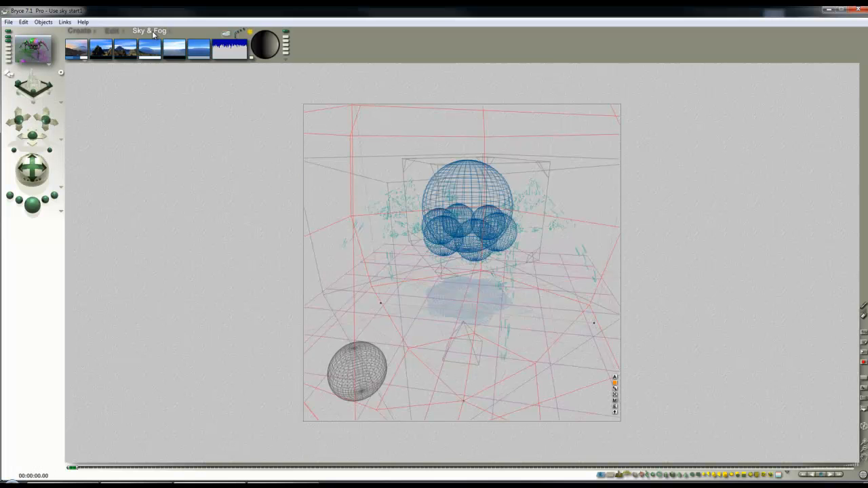
left_click(228, 36)
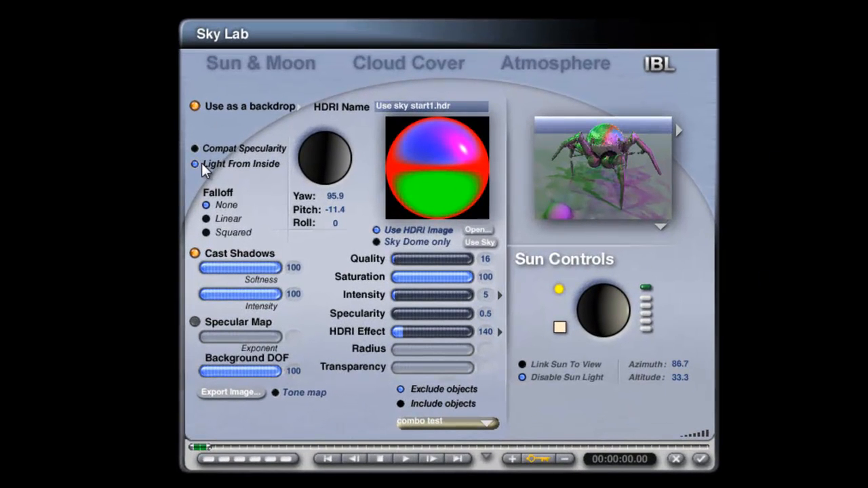
left_click(195, 253)
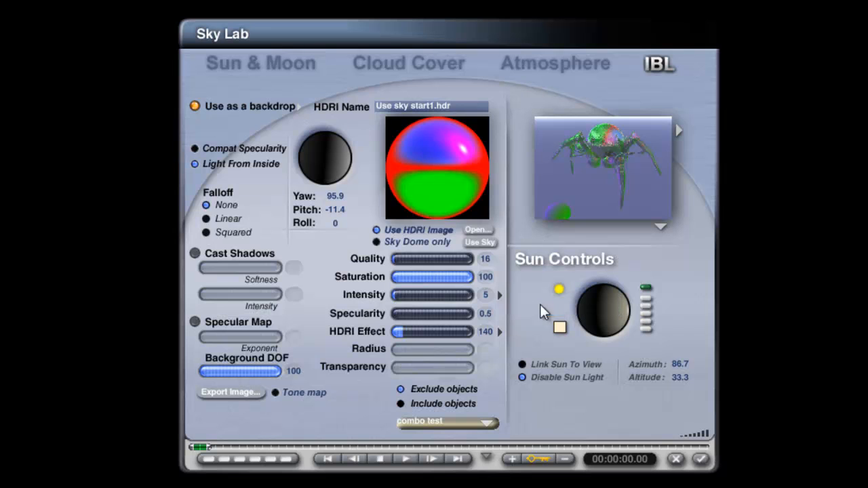
type("0")
key("Return")
left_click(501, 332)
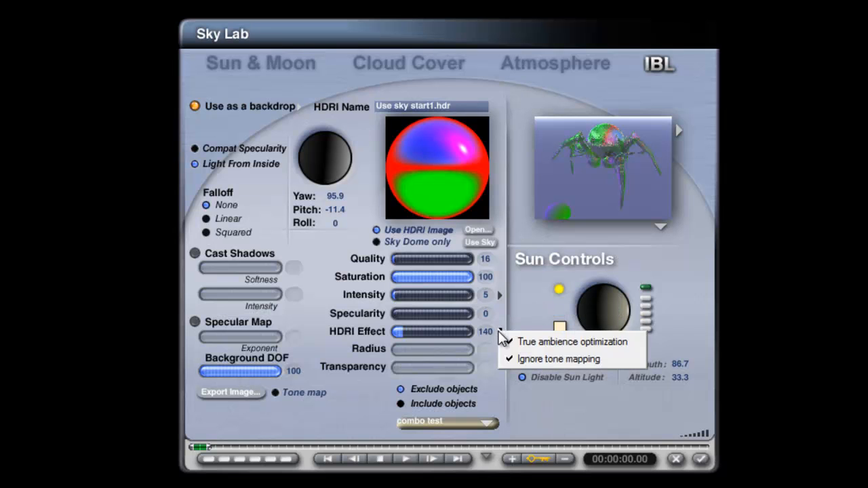
left_click(542, 340)
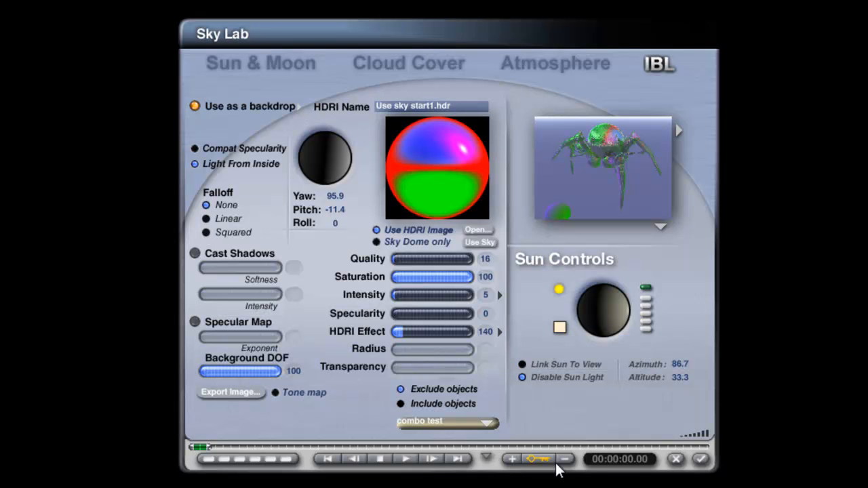
Restrict the HDRI lighting to include only the Background object and confirm the sky settings
left_click(404, 403)
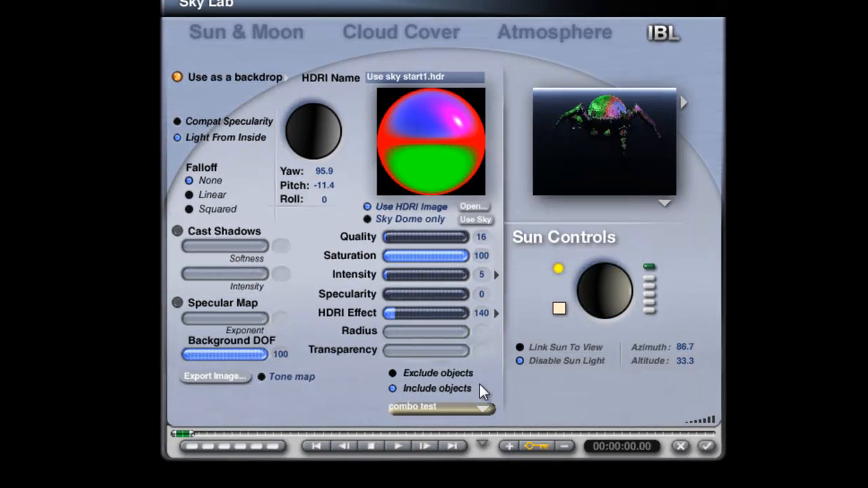
left_click(487, 422)
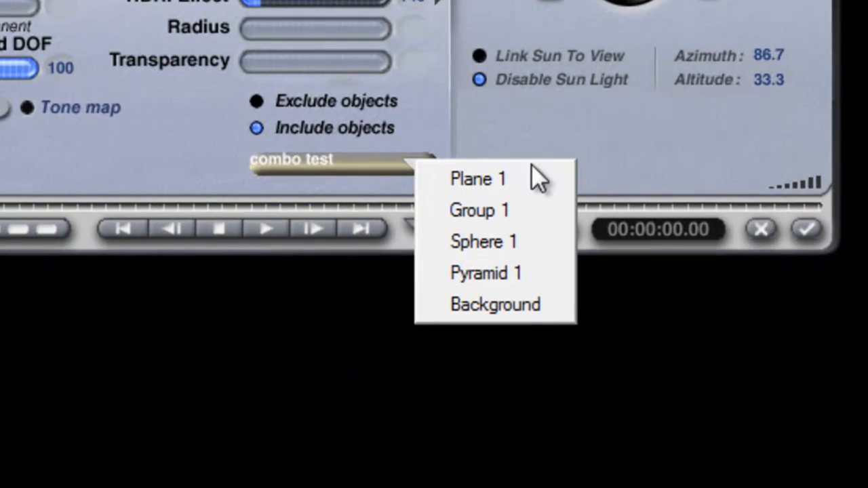
left_click(488, 306)
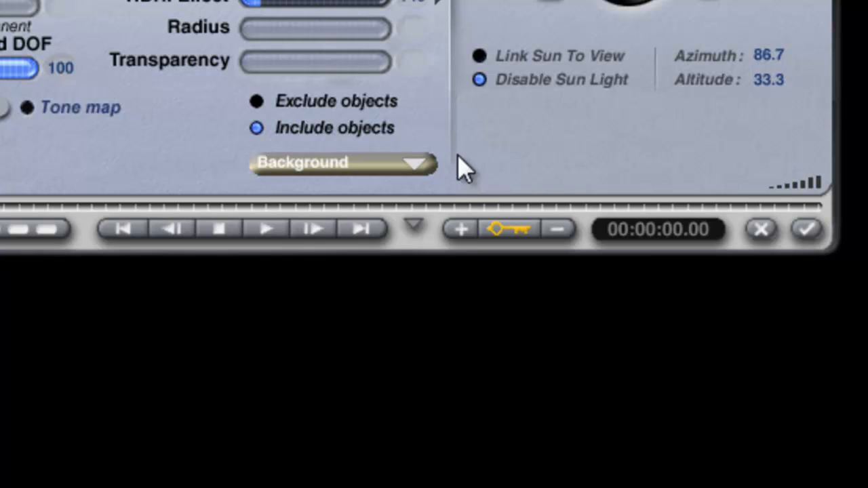
left_click(787, 240)
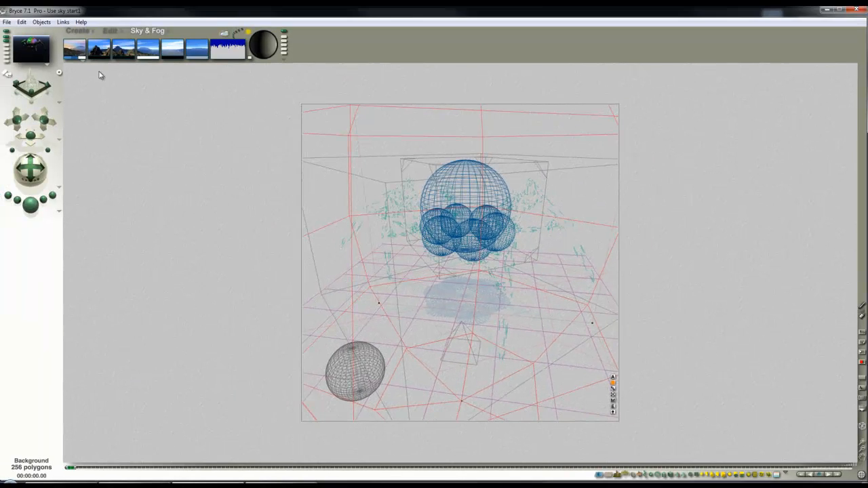
Switch the sky mode to Atmosphere Off
left_click(84, 58)
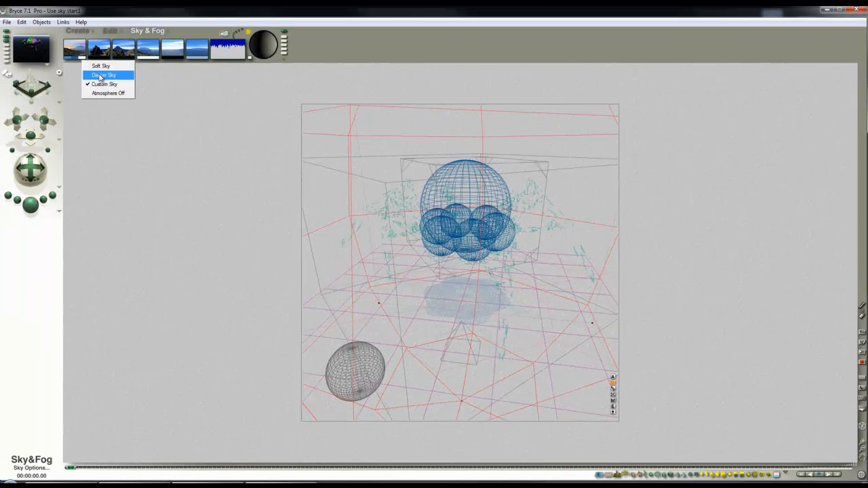
left_click(102, 95)
left_click_drag(80, 57, 98, 59)
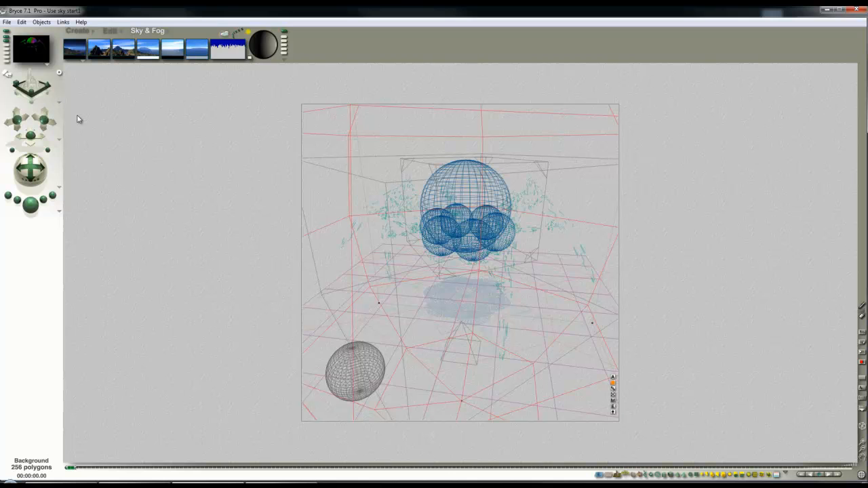
Set the render quality to Premium with True Ambience, and enable TA Scattering Correction and Boost Light
left_click(59, 213)
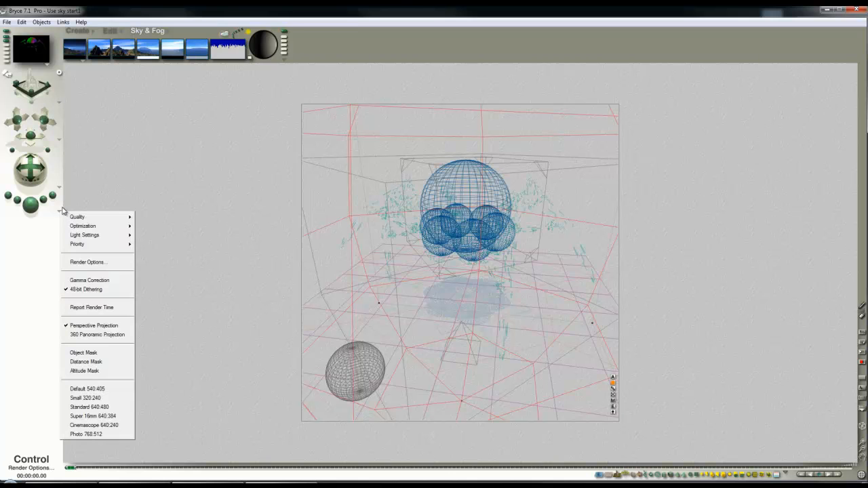
left_click(87, 261)
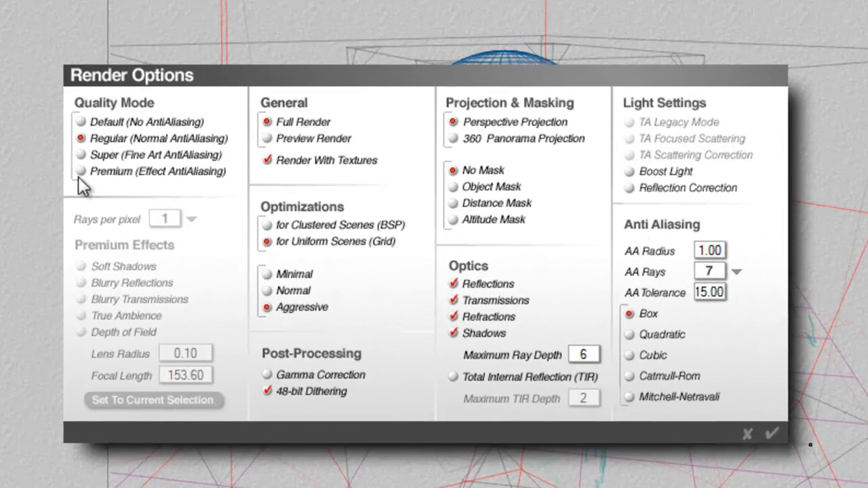
left_click(81, 171)
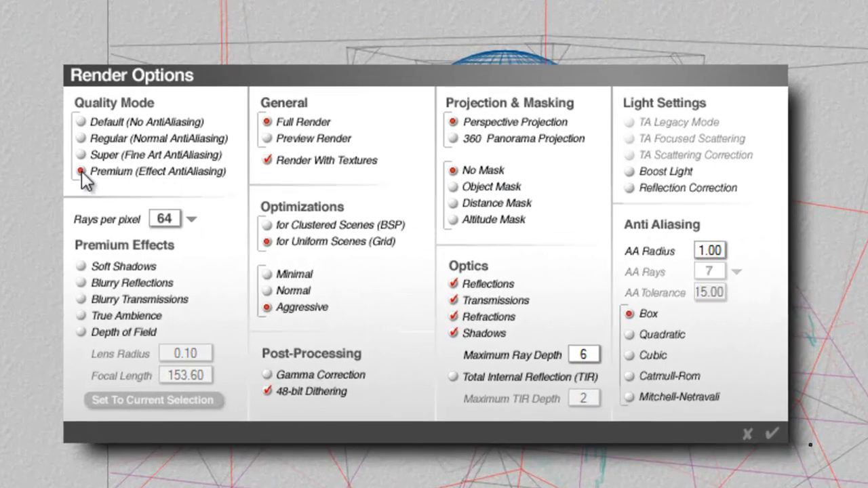
left_click(81, 316)
left_click(630, 156)
left_click(630, 173)
Set the maximum ray depth to 4 and the rays per pixel to 4, and confirm the render options
left_click(583, 355)
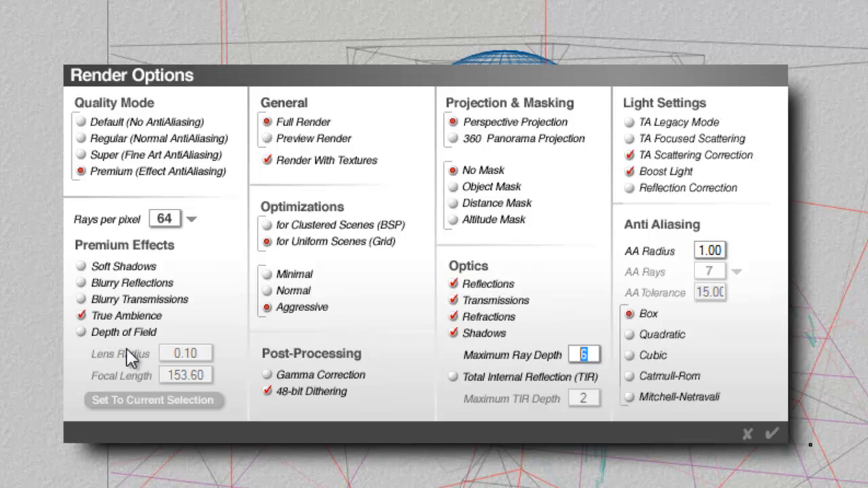
type("4")
left_click(190, 219)
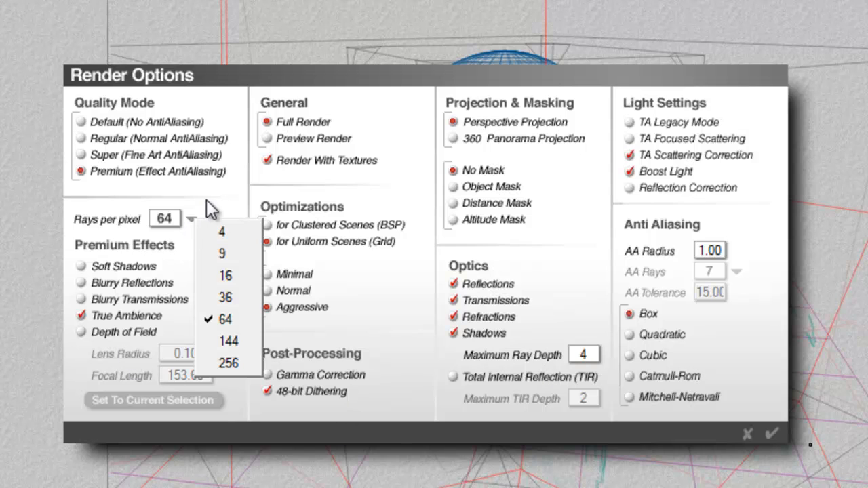
left_click(225, 234)
left_click(772, 432)
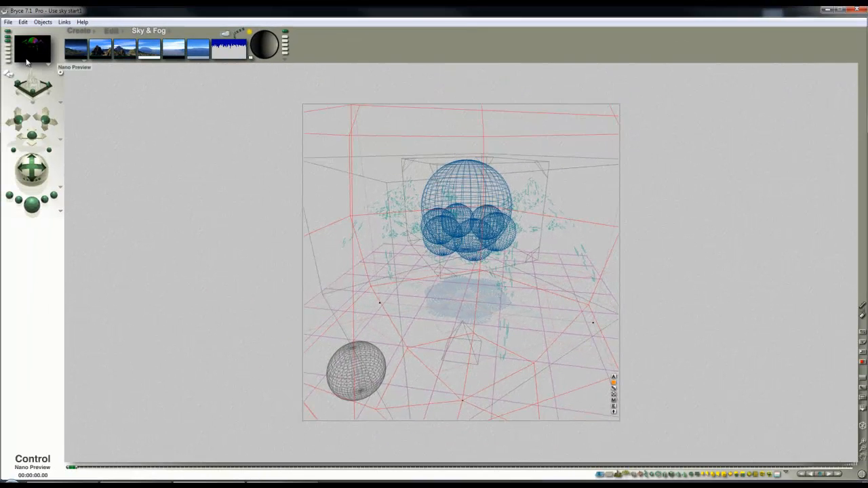
Check the preview's quality options and render the scene with the atmosphere off
left_click(48, 64)
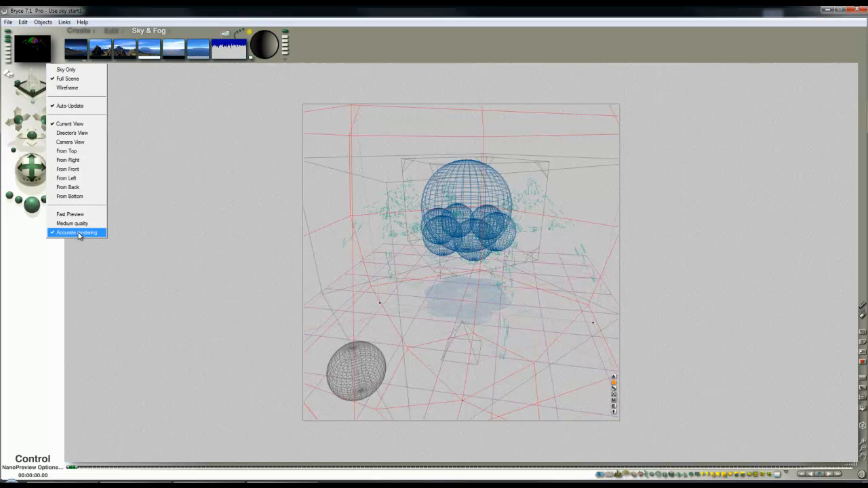
left_click(99, 268)
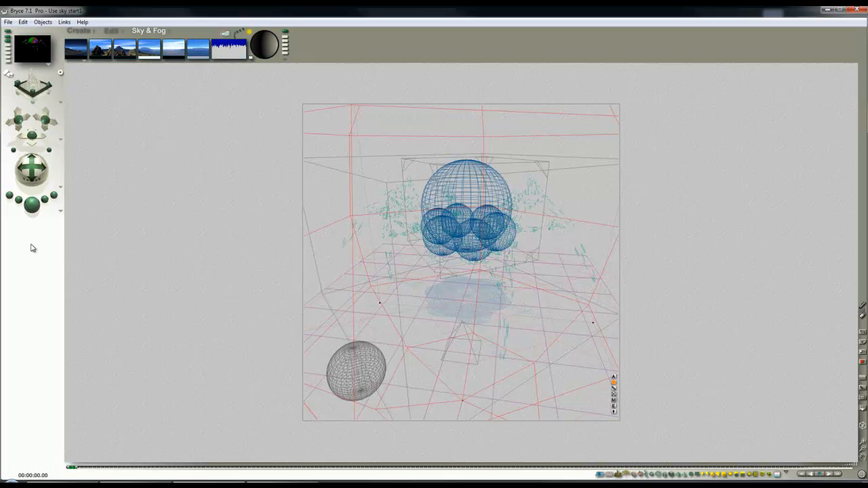
left_click(31, 203)
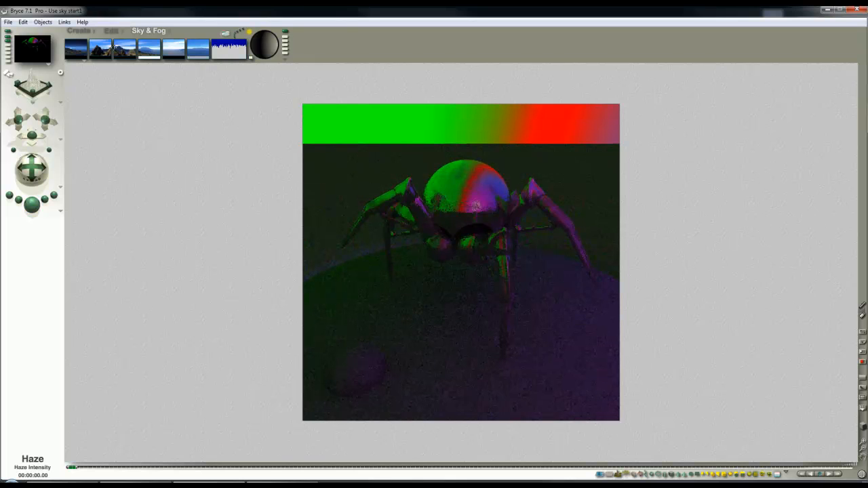
Switch the sky mode to Custom Sky and render the scene for comparison
left_click(83, 59)
left_click(99, 87)
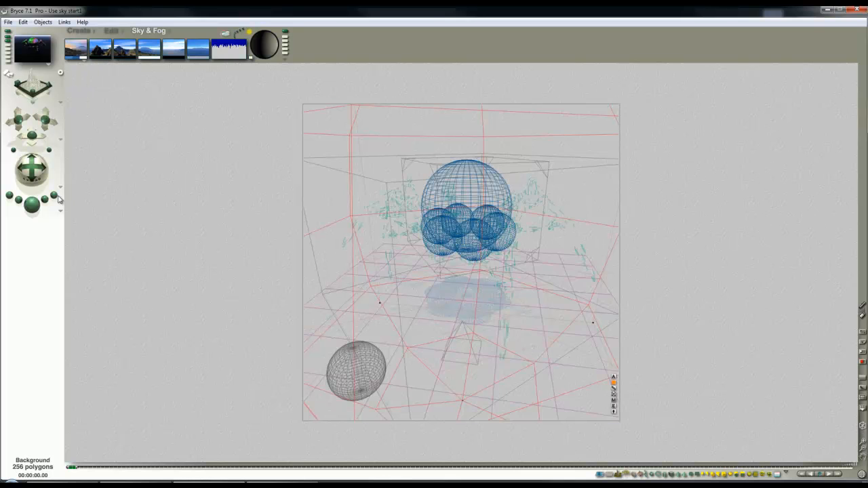
left_click(33, 204)
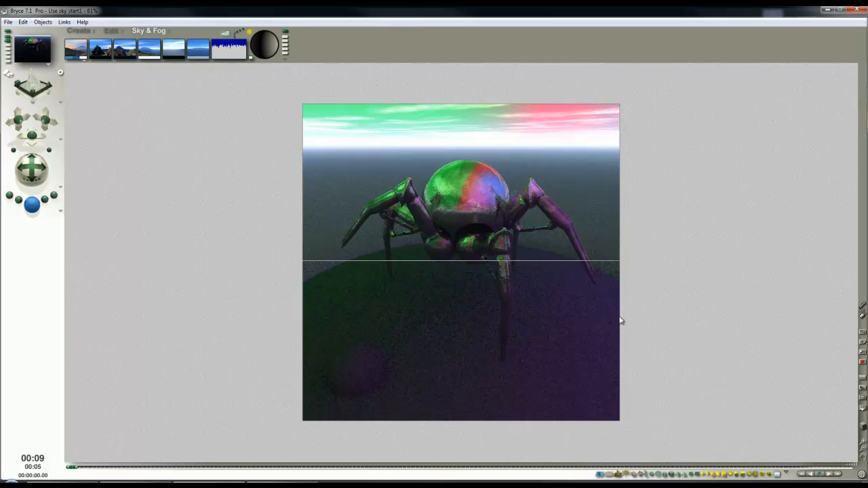
Turn the atmosphere off again and re-render the scene
left_click(83, 61)
left_click(101, 73)
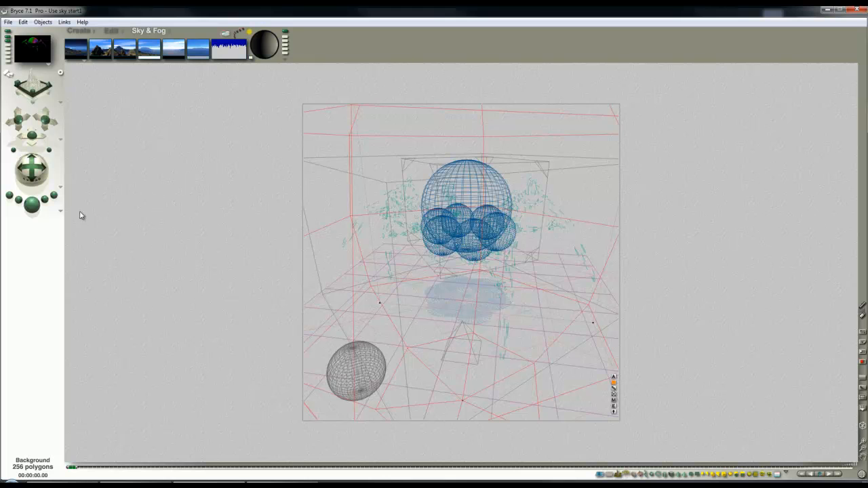
left_click(32, 203)
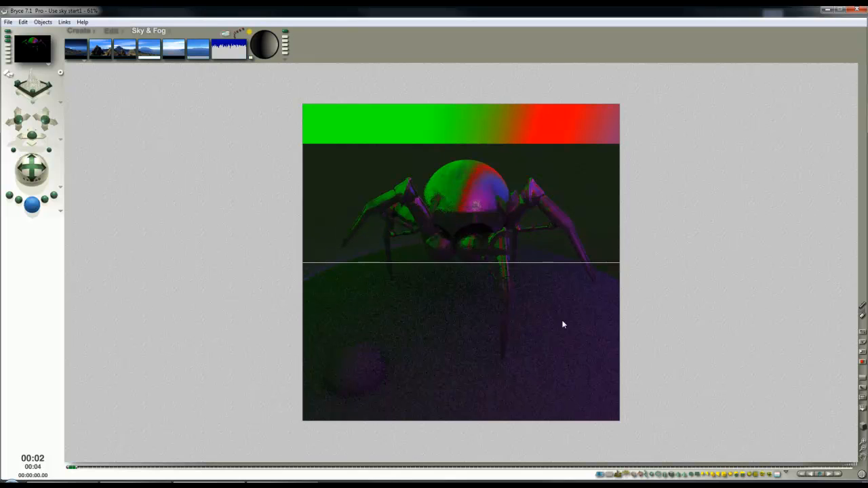
Set the IBL HDRI intensity to 5 and the HDRI Effect to 600, check the preview options, and confirm the sky settings
left_click(173, 258)
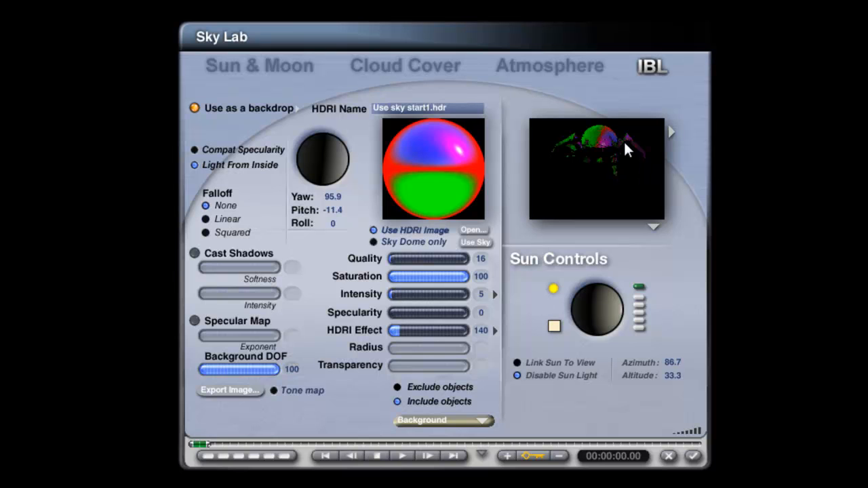
left_click(404, 297)
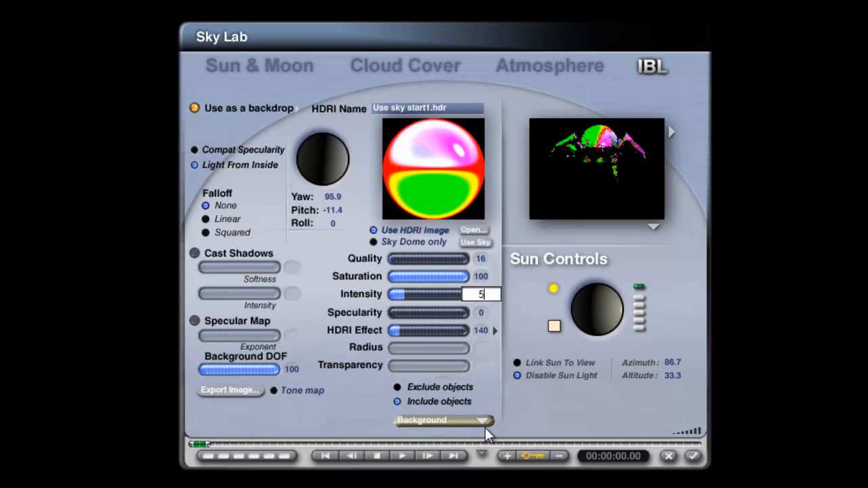
key("Return")
left_click(430, 330)
left_click(694, 457)
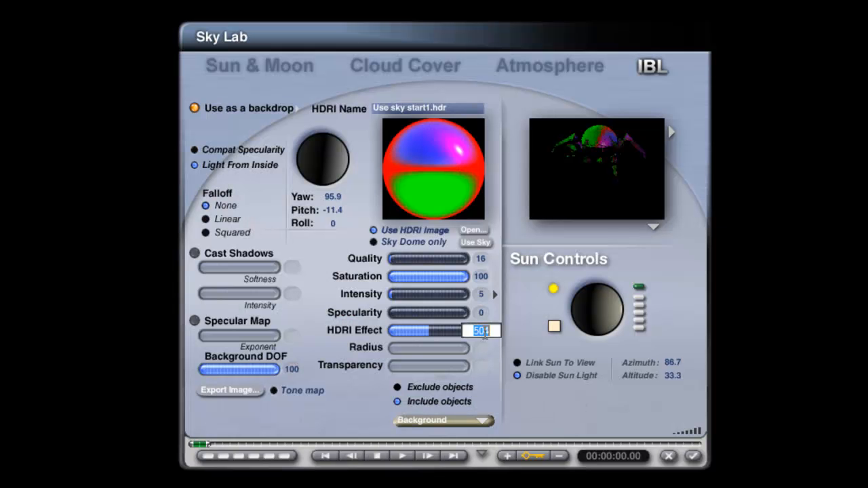
type("600")
key("Return")
left_click(655, 229)
left_click(589, 223)
left_click(693, 455)
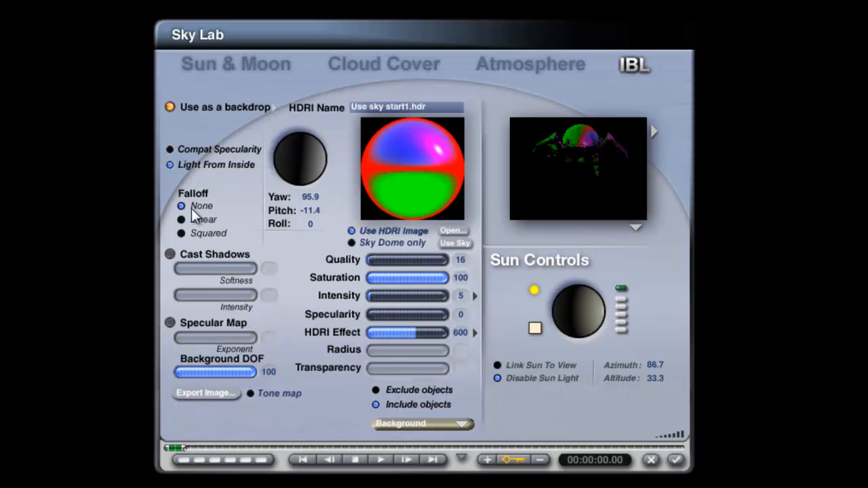
Keep the HDRI enabled as a backdrop and confirm the sky settings
left_click(674, 459)
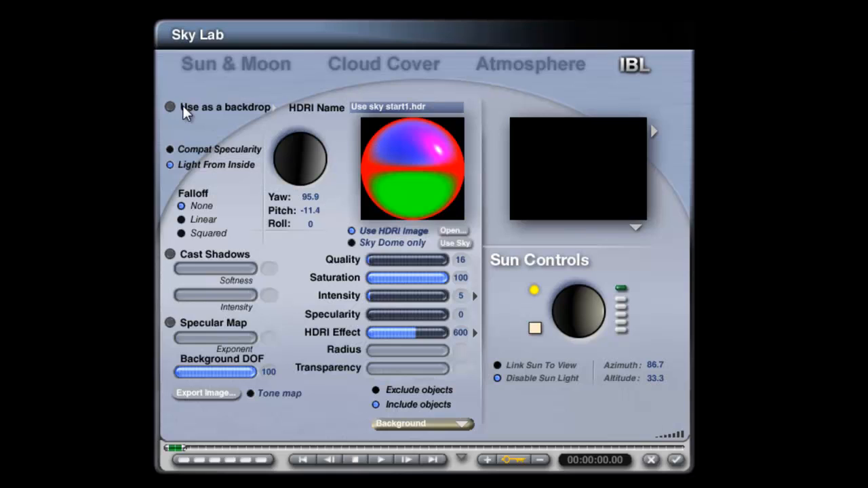
left_click(170, 107)
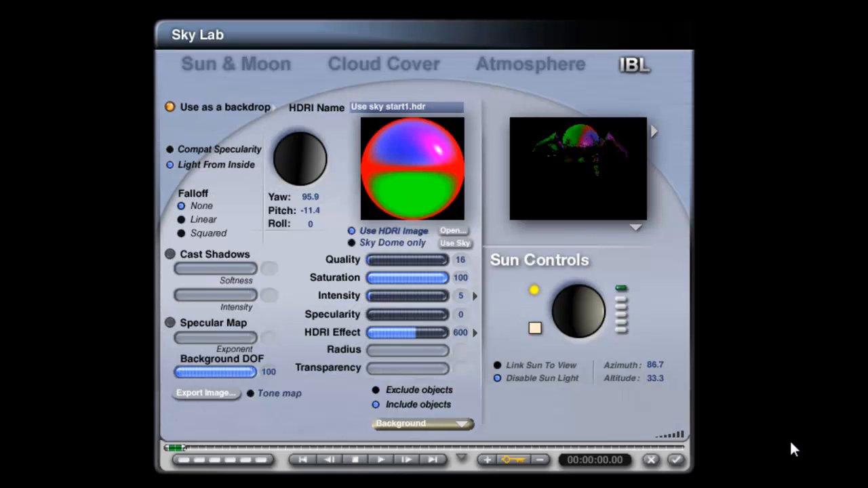
left_click(676, 459)
Switch the sky mode to Custom Sky and set its white sky colour to black with RGB 0, 0, 0
left_click(160, 119)
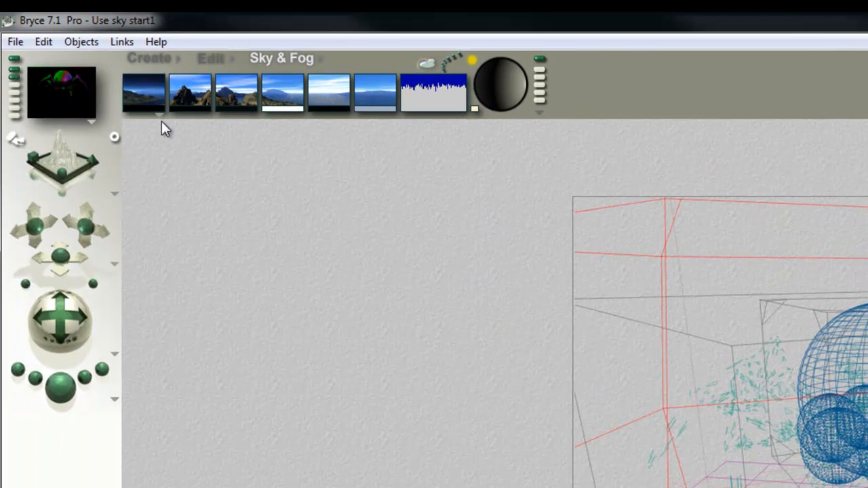
left_click(192, 145)
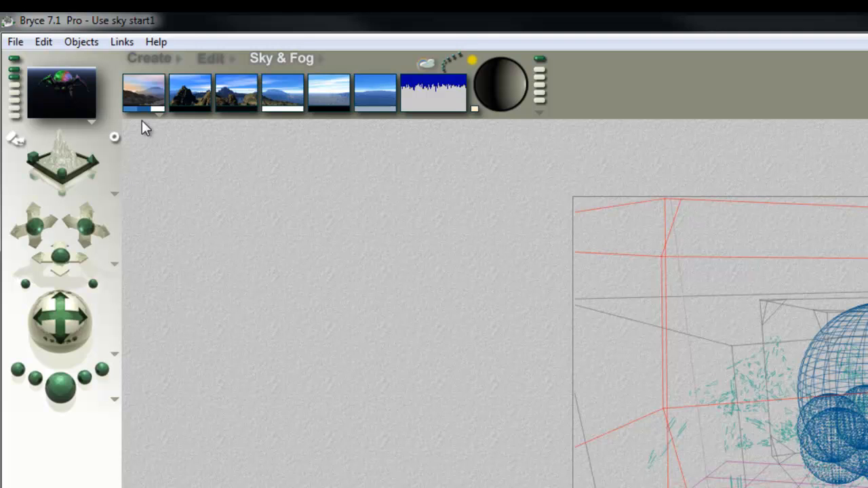
left_click(156, 108)
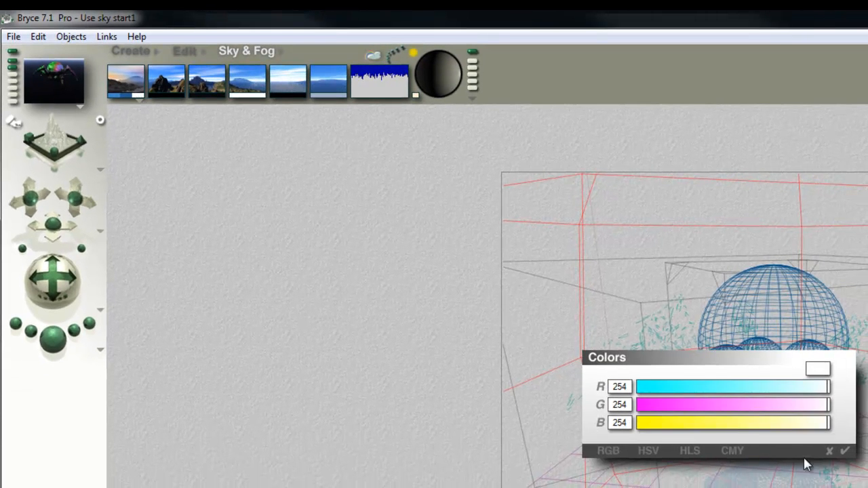
left_click_drag(809, 407, 574, 413)
left_click_drag(648, 421, 637, 422)
left_click_drag(647, 391, 637, 388)
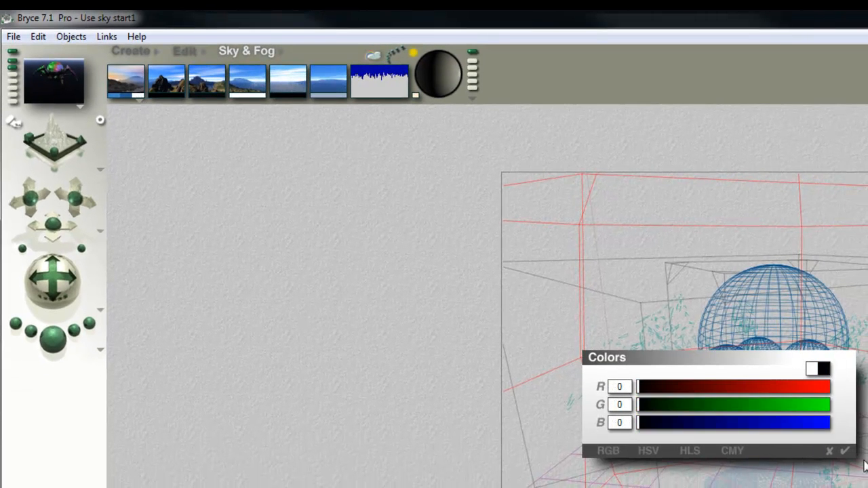
left_click(845, 450)
Change the two remaining custom sky colours and the haze colour to black
left_click(127, 96)
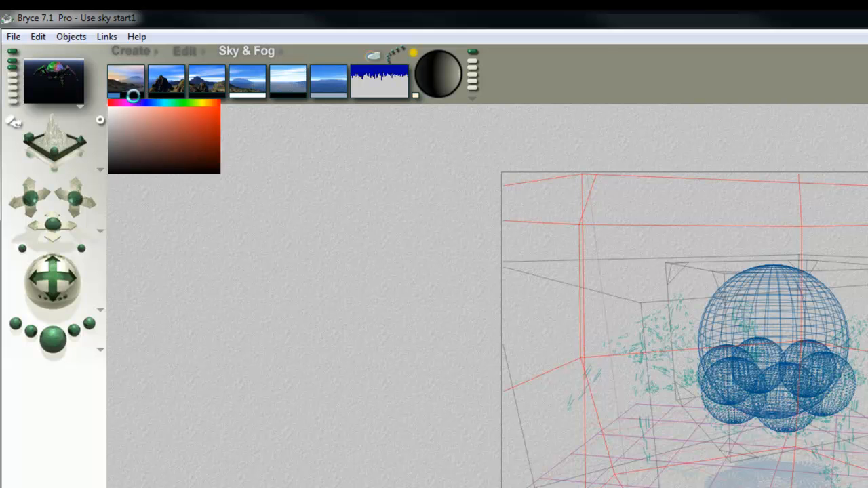
left_click(122, 95)
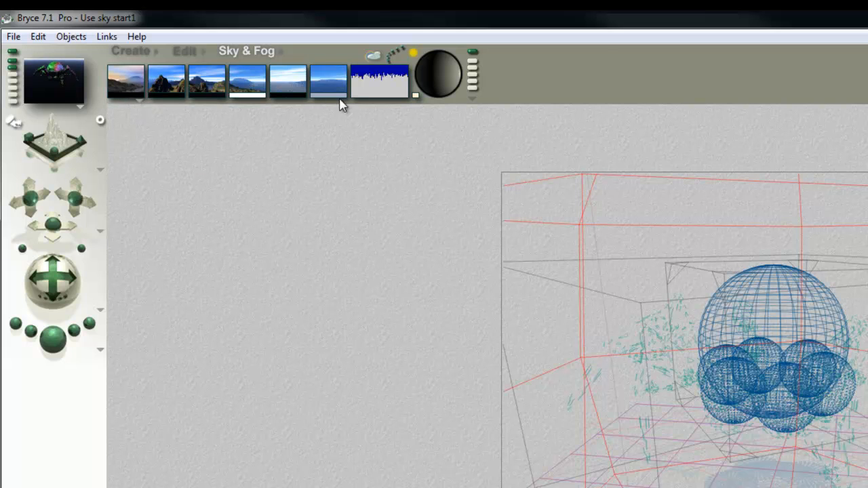
left_click(232, 95)
left_click_drag(229, 95, 140, 289)
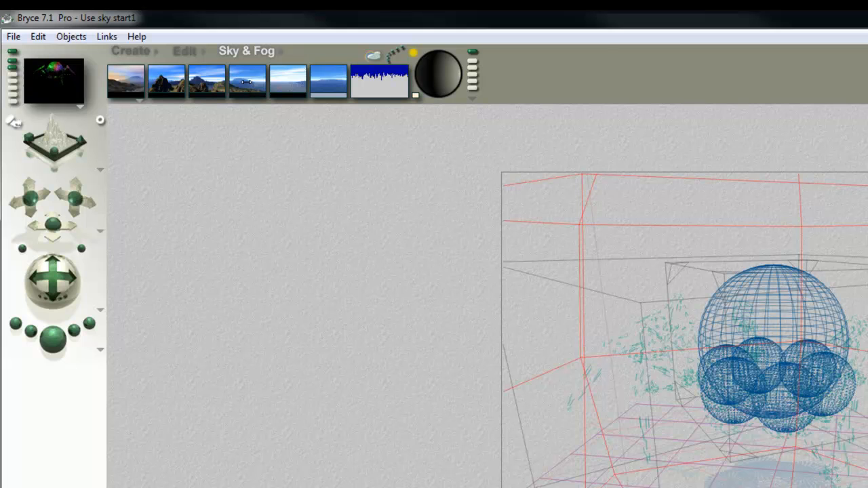
Set the haze thickness to 3 in the atmosphere settings and confirm
left_click(373, 58)
left_click(582, 65)
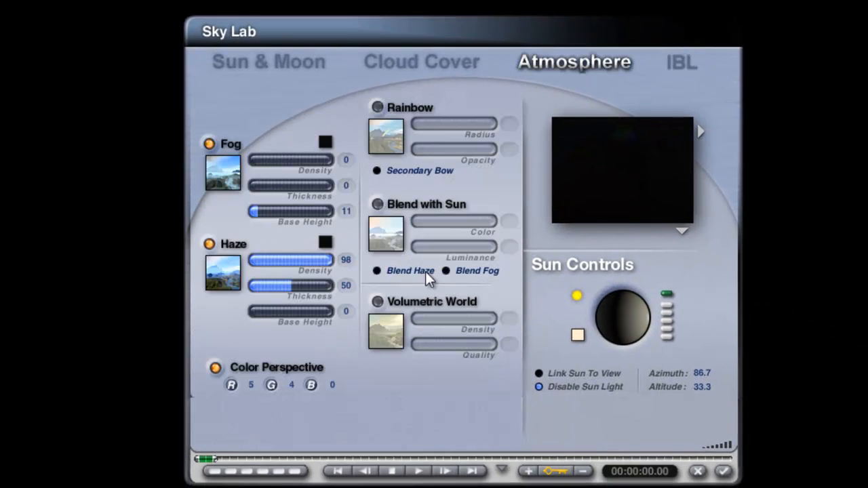
left_click_drag(286, 286, 257, 291)
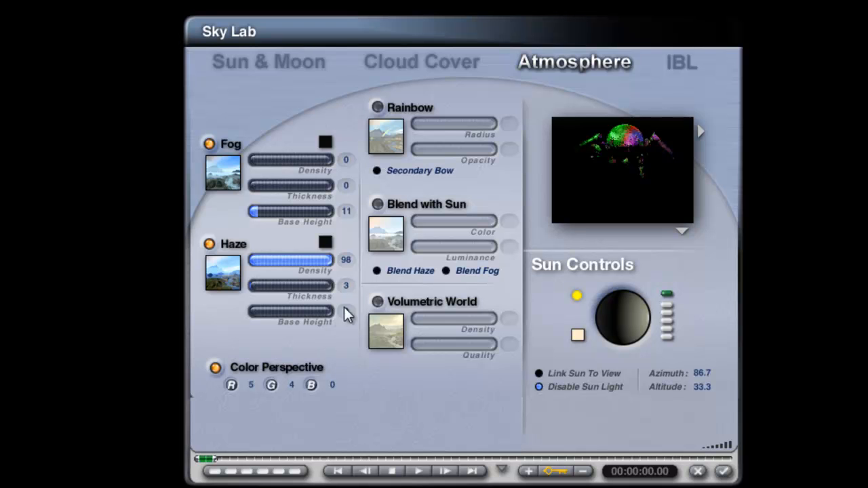
left_click(723, 470)
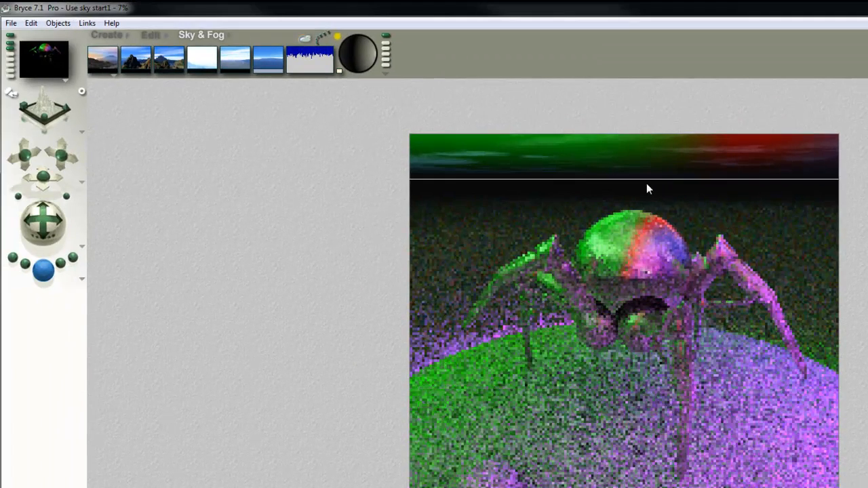
Raise the haze density to 100 and re-render the scene
left_click(635, 184)
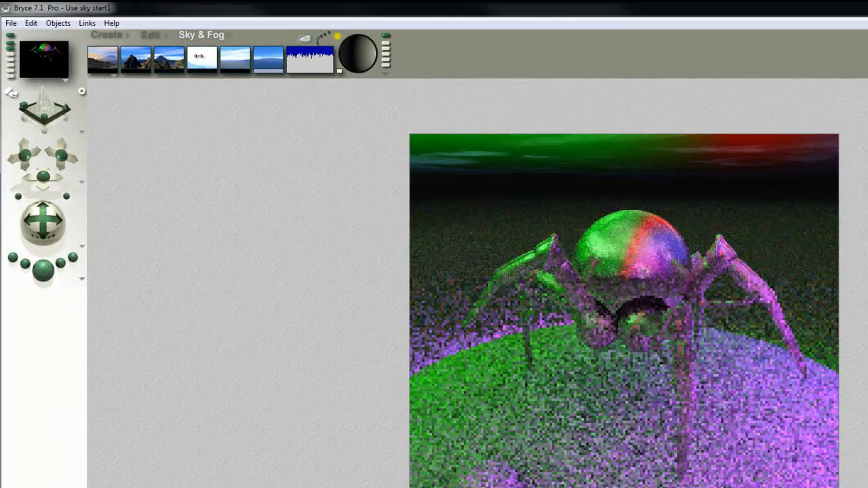
left_click(201, 58)
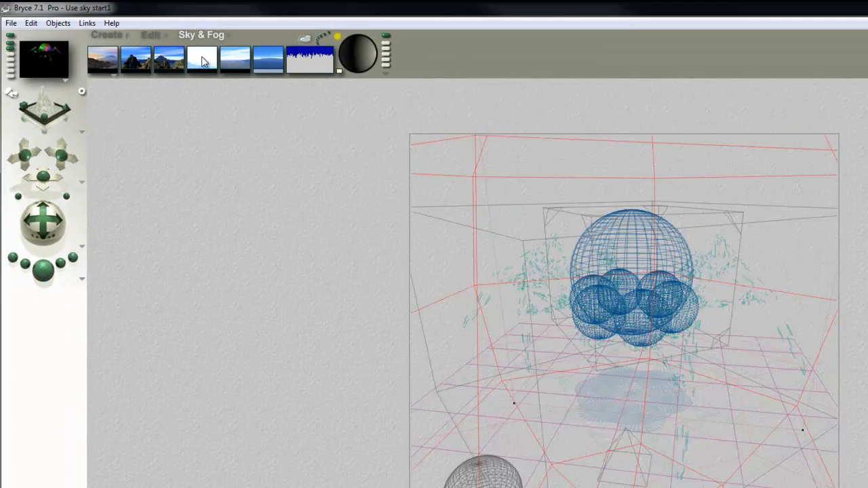
left_click(42, 270)
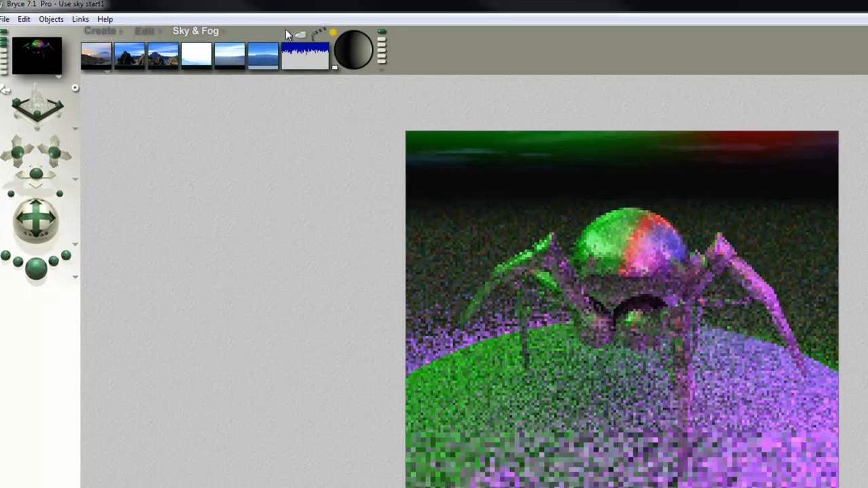
Set the haze thickness to 5 in the atmosphere settings and confirm
left_click(305, 38)
left_click(352, 288)
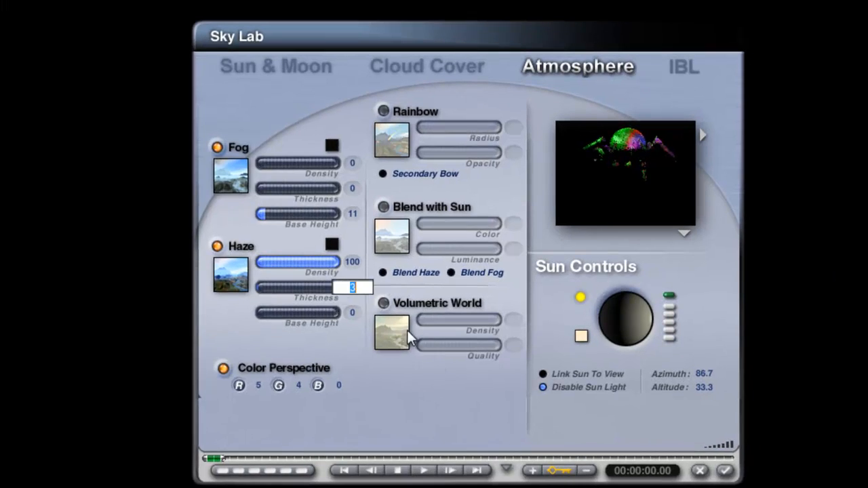
type("5")
left_click(427, 403)
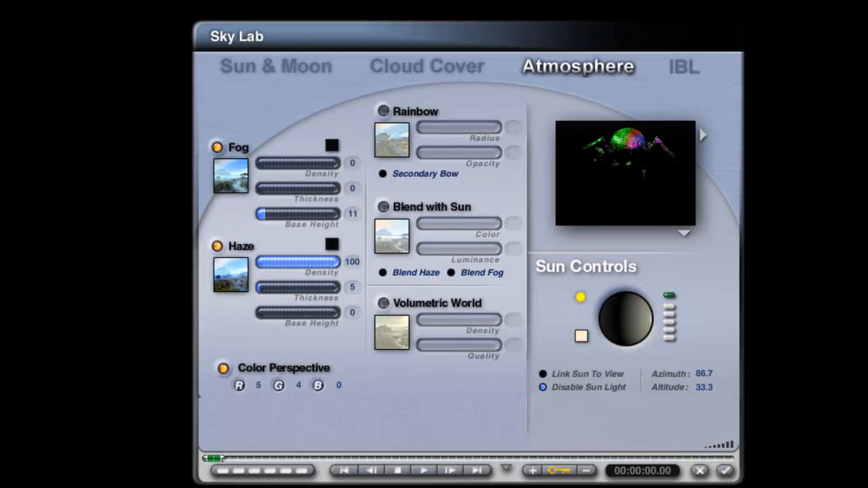
left_click(726, 470)
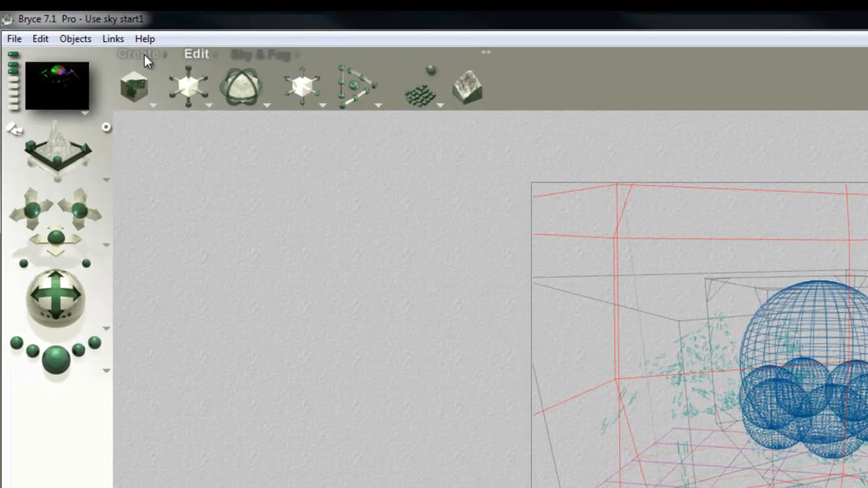
Add a radial light to the scene and change its family colour to white
left_click(143, 54)
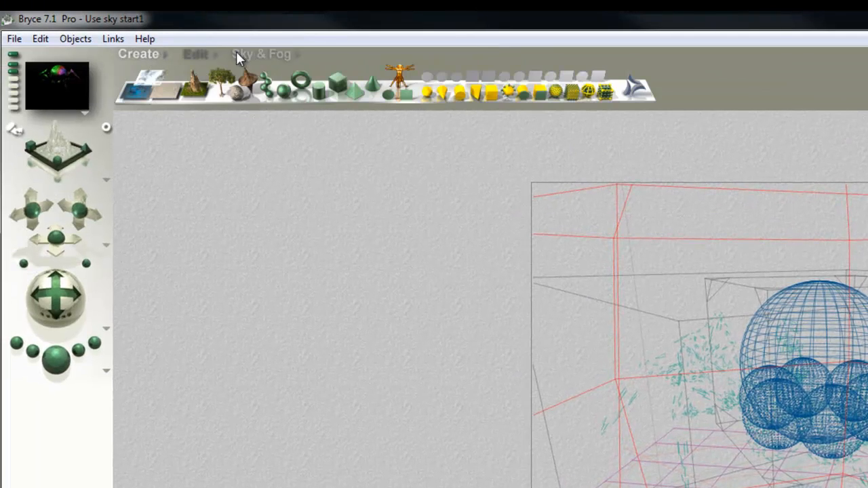
left_click(427, 93)
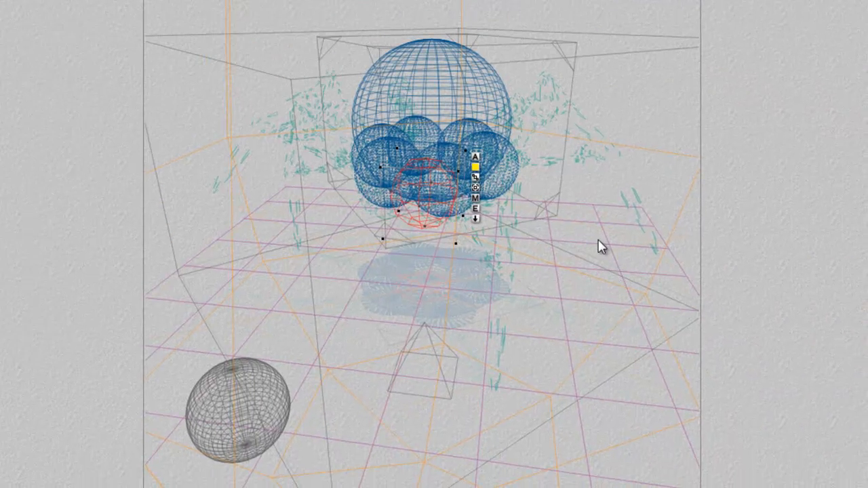
left_click(475, 166)
left_click(543, 224)
Enable True Ambience Optimization and Use Gel for the new radial light
left_click(476, 209)
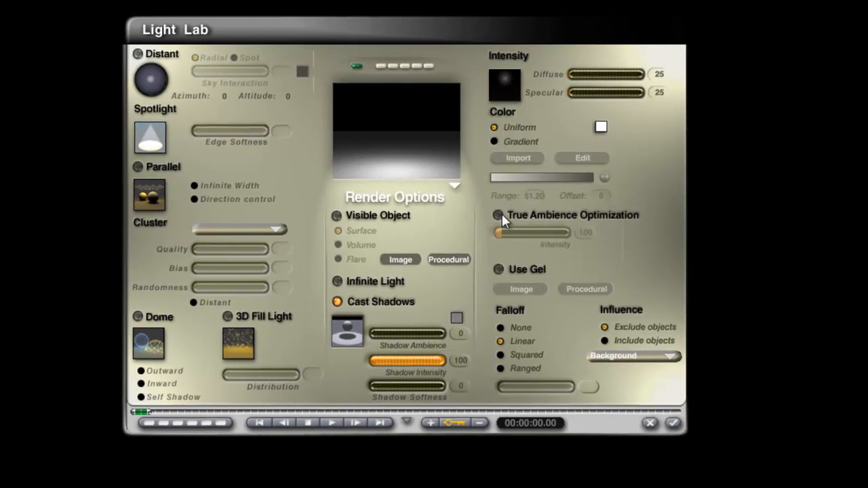
left_click(498, 215)
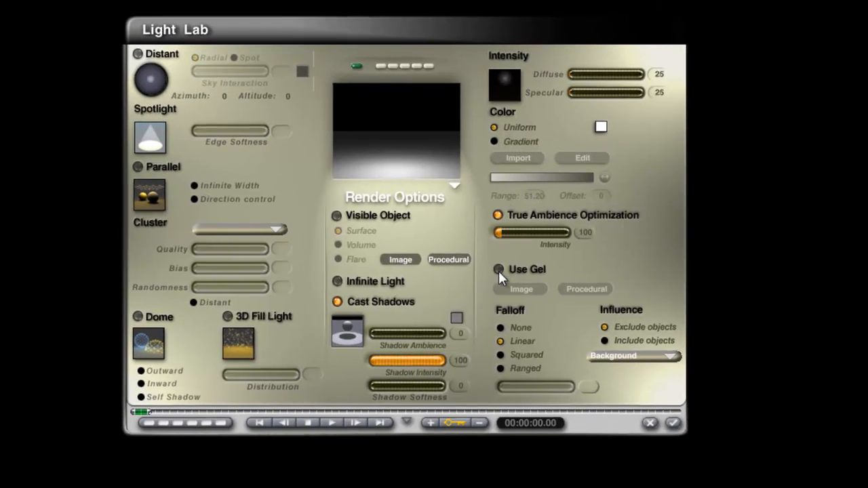
left_click(498, 269)
Restrict the light's influence to include only the Background, adjust the procedural gel's diffusion, and confirm the light settings
left_click(605, 340)
left_click(620, 357)
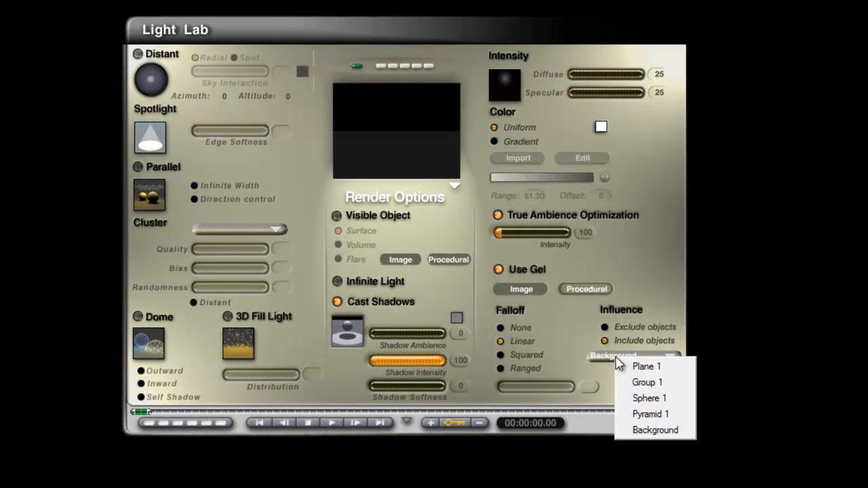
left_click(650, 431)
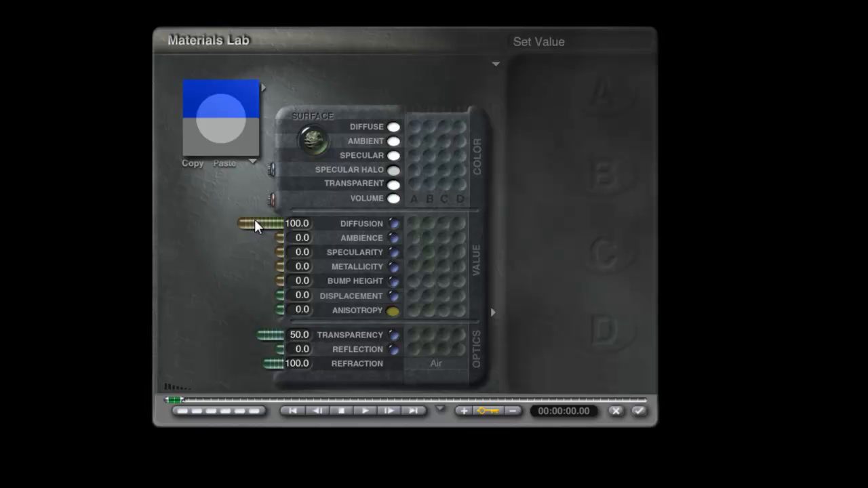
left_click_drag(298, 224, 277, 252)
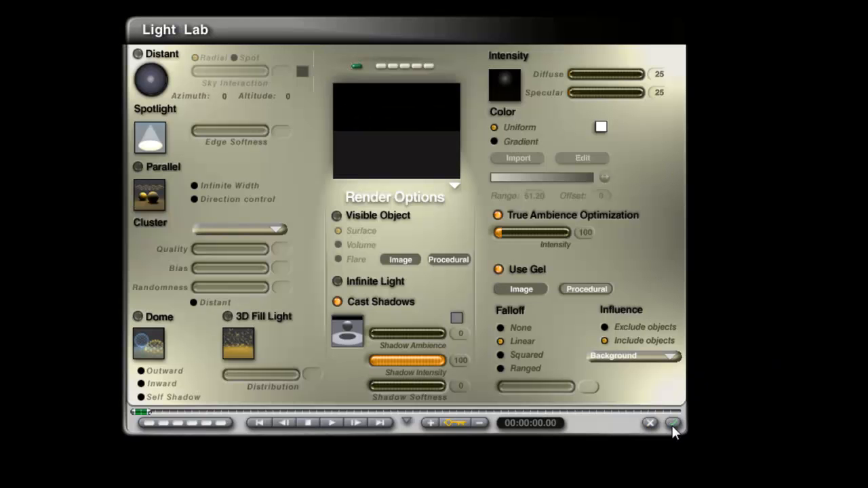
left_click(672, 427)
Enlarge the new radial light to the maximum size and render the scene
left_click(506, 195)
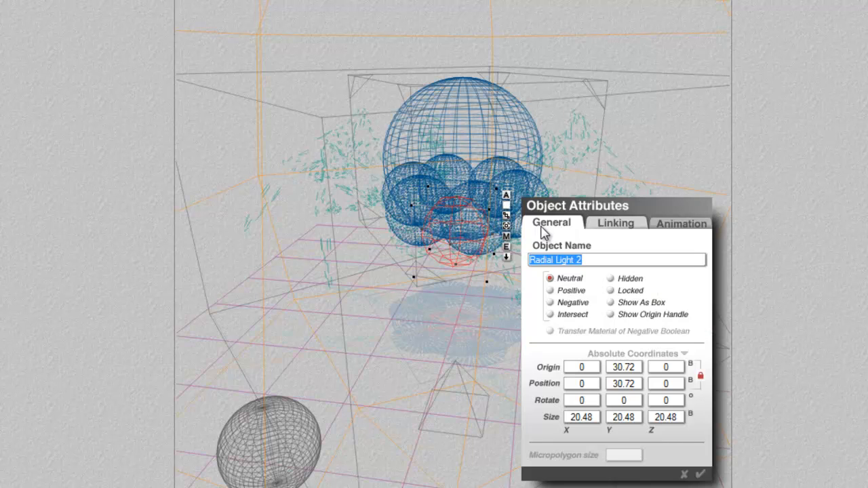
key("BackSpace")
key("Return")
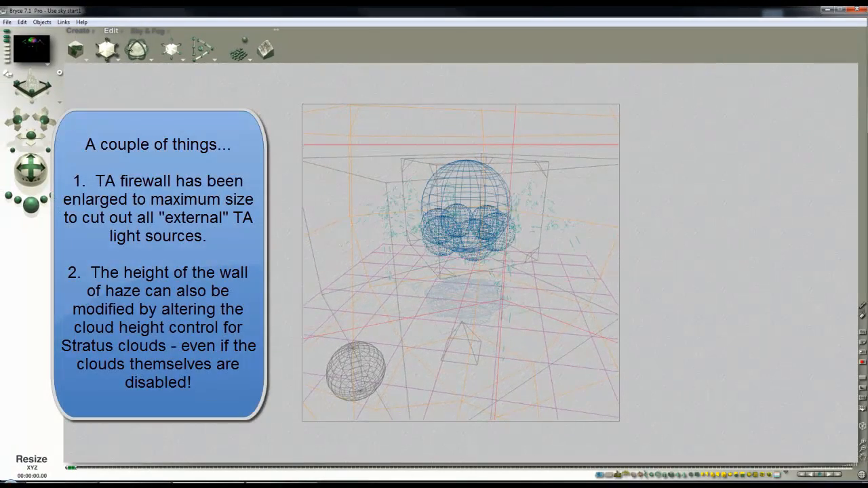
left_click(31, 207)
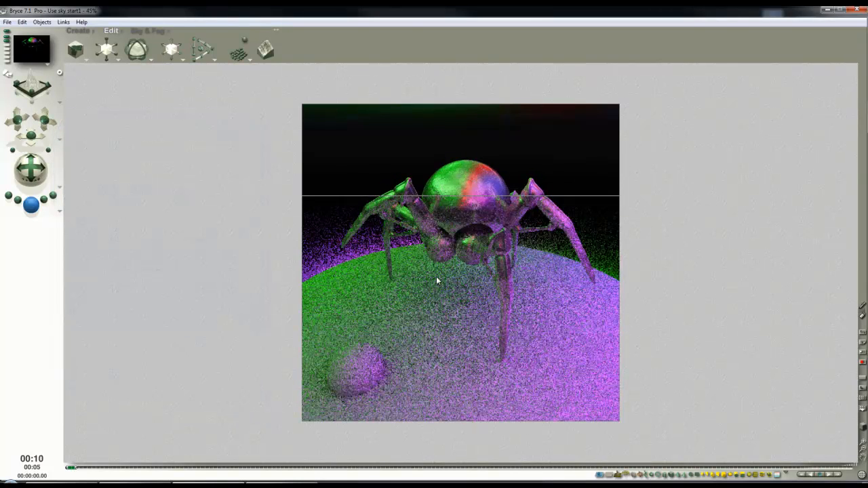
Reposition the sun in the Sky Lab to azimuth 123.7 and altitude 62.4
left_click(147, 30)
left_click(153, 49)
left_click(236, 37)
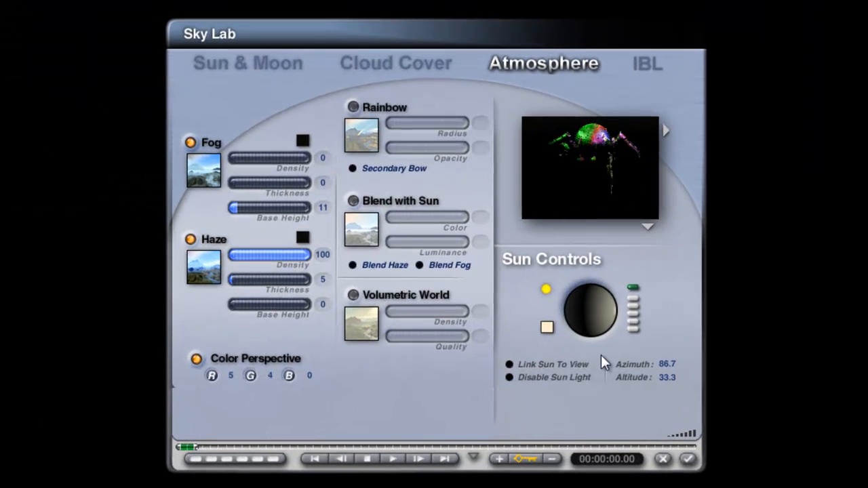
left_click(611, 316)
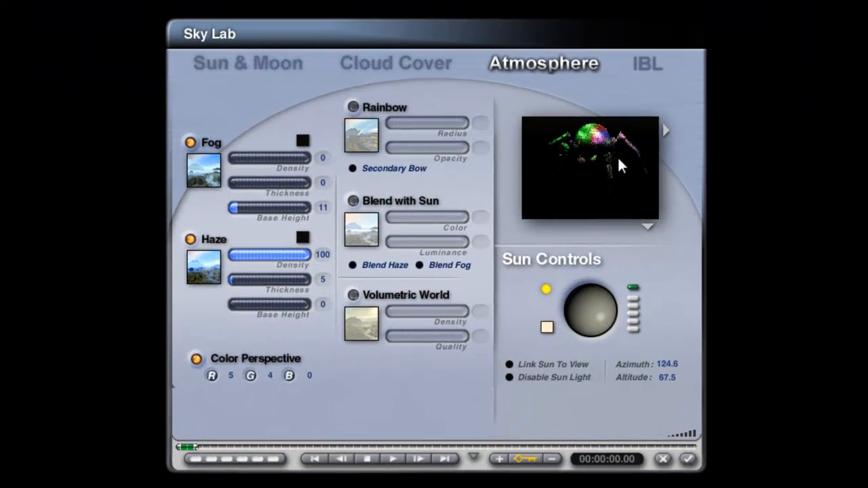
left_click(598, 319)
Enable the sun's Shadow Softness at 100, raise its diffuse intensity above zero, and confirm the sky settings
left_click(249, 63)
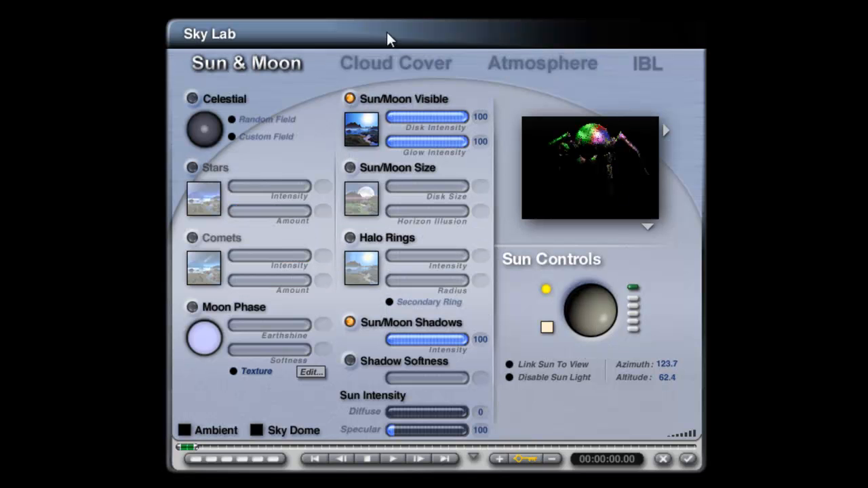
left_click(404, 377)
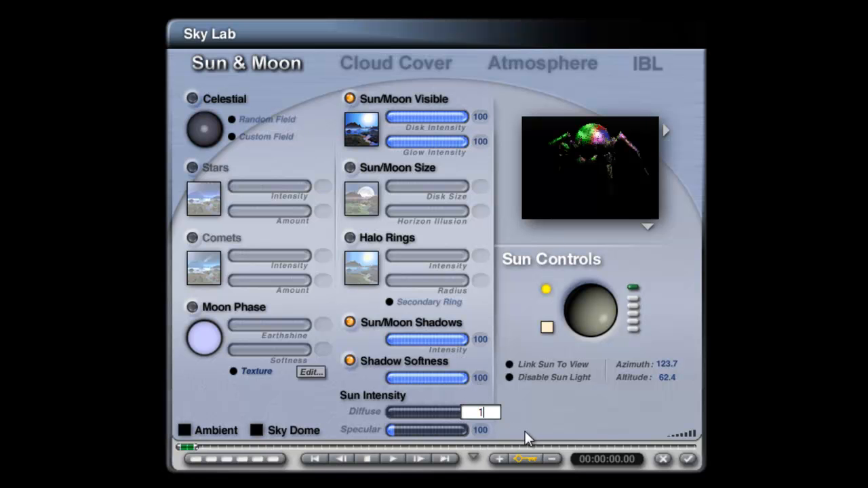
key("Return")
left_click(687, 459)
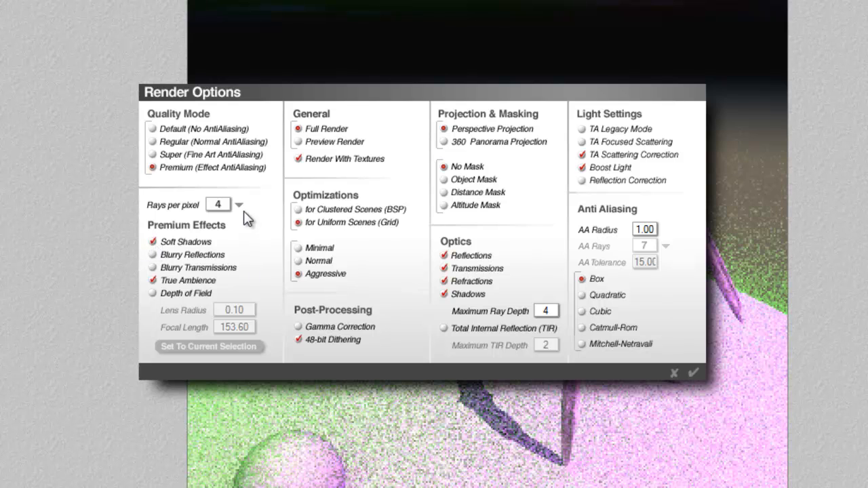
Confirm the Premium render options with Soft Shadows and True Ambience at 4 rays per pixel, and render the scene
left_click(693, 374)
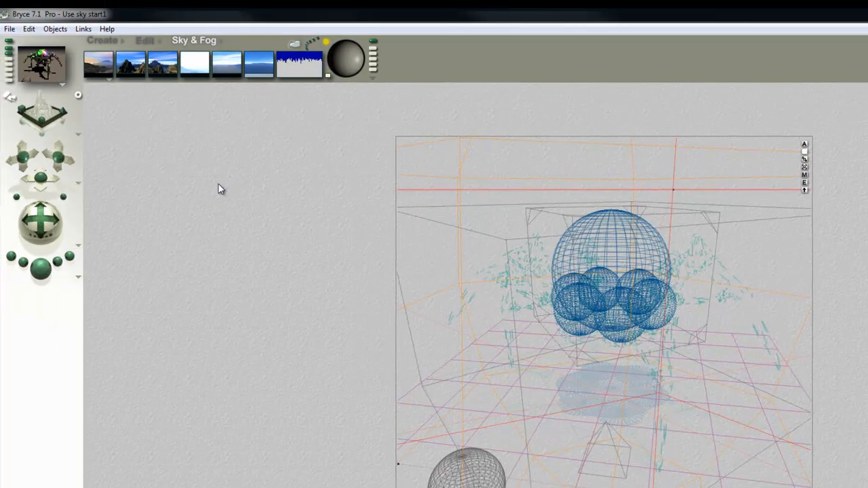
key("ctrl+r")
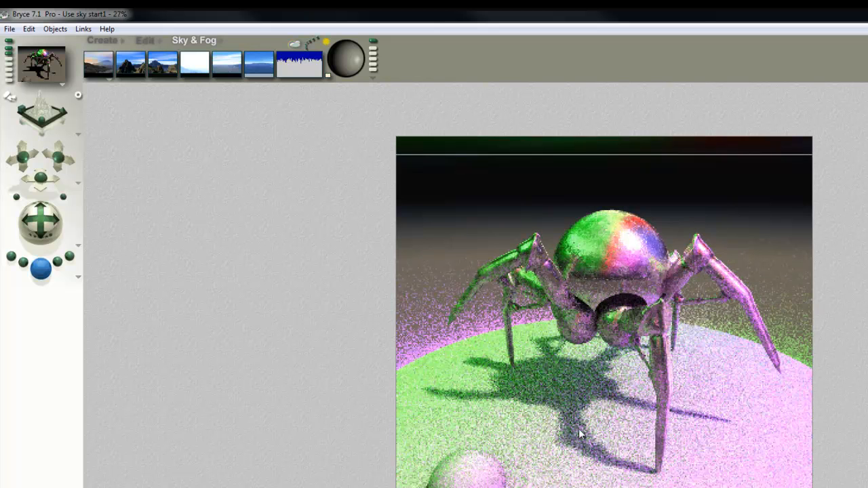
left_click(569, 353)
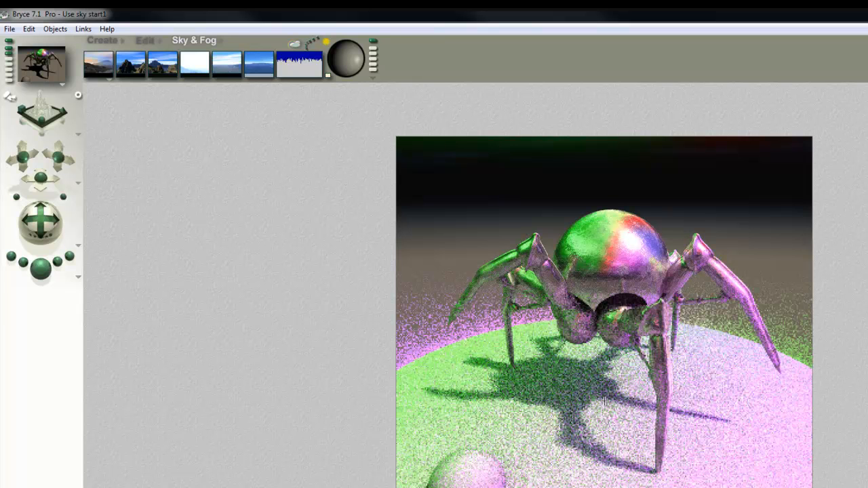
key("2")
right_click(625, 364)
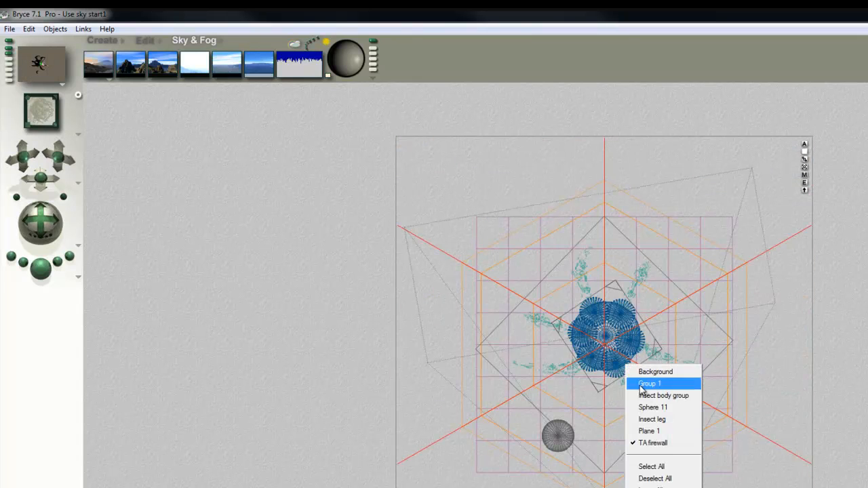
left_click(651, 419)
key("1")
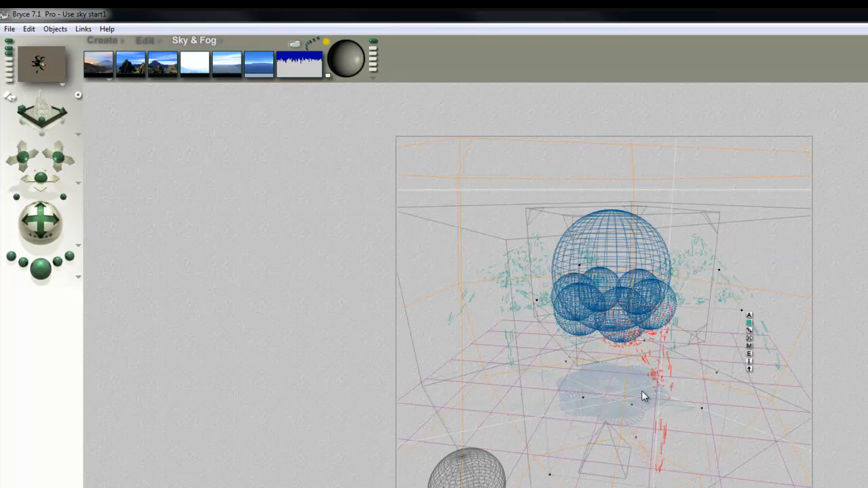
Select the spider's large body sphere, enable Depth of Field in the render options, and set its focal length to the current selection
right_click(653, 303)
left_click(681, 341)
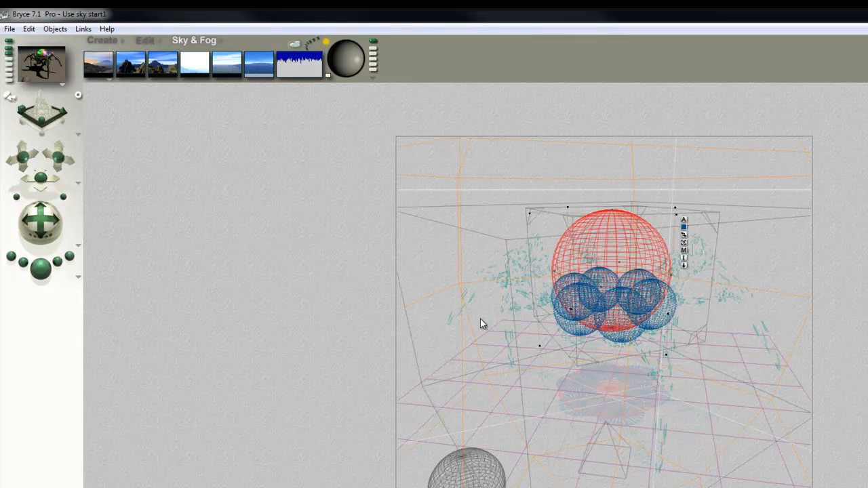
left_click(77, 281)
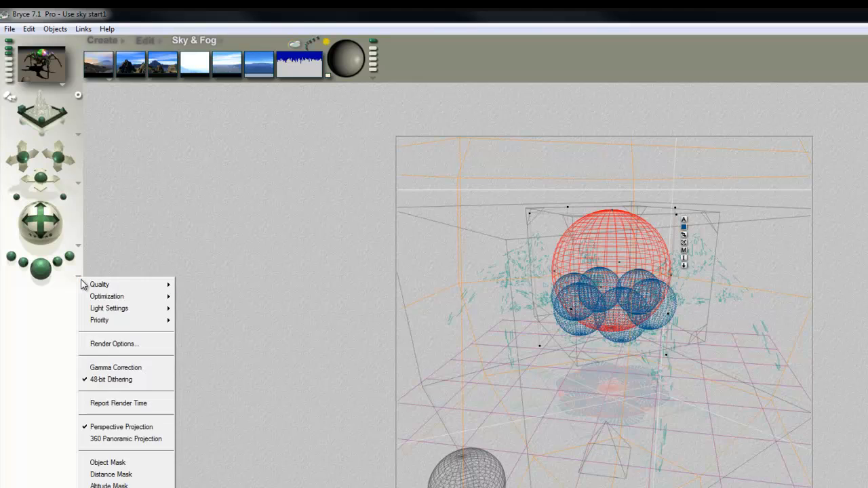
left_click(114, 341)
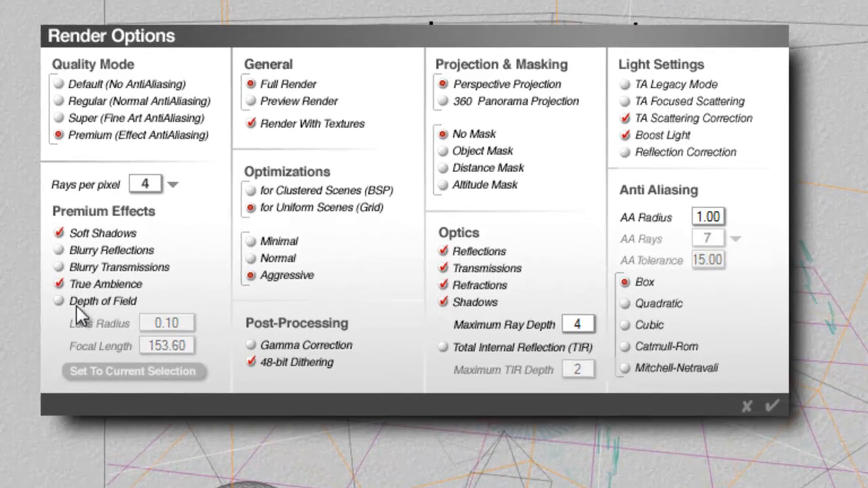
left_click(77, 303)
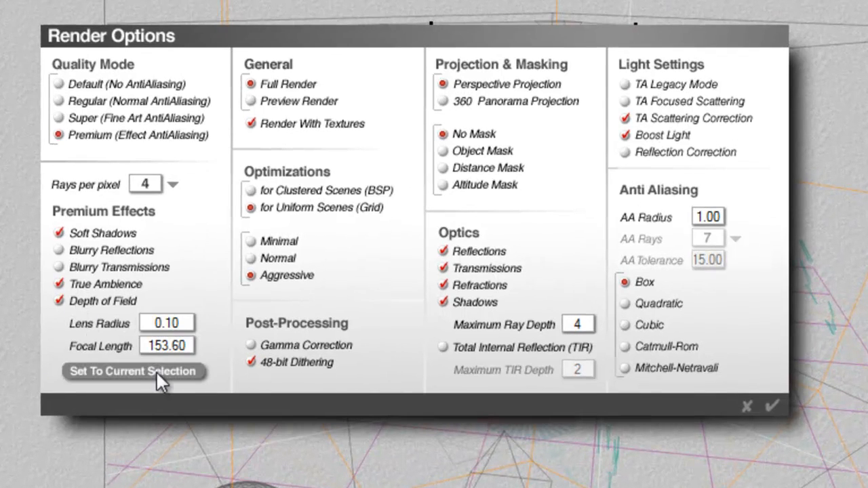
left_click(156, 373)
left_click(771, 405)
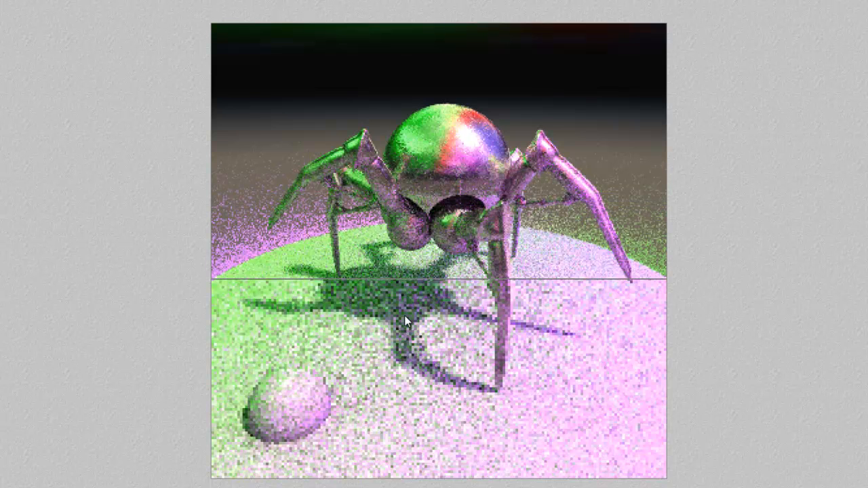
Mark small render areas around the tips of the front and right-hand legs, the ground beside them, and the front leg's upper part
left_click_drag(523, 412, 489, 363)
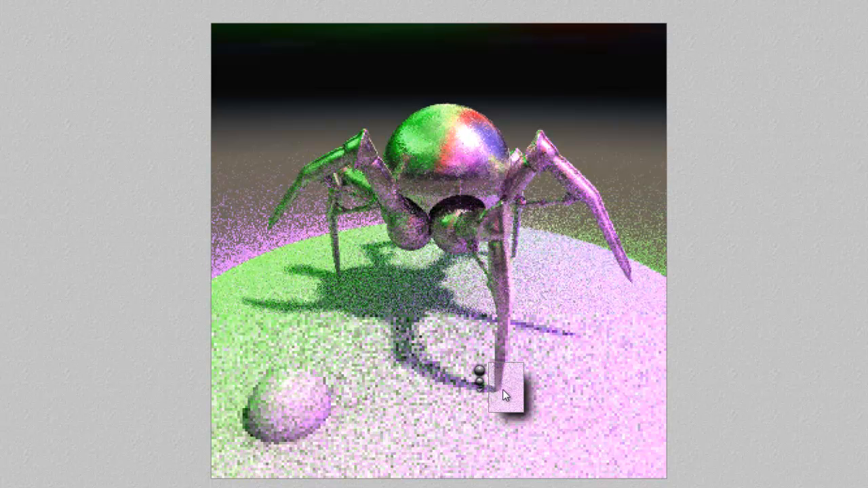
left_click_drag(642, 297, 608, 244)
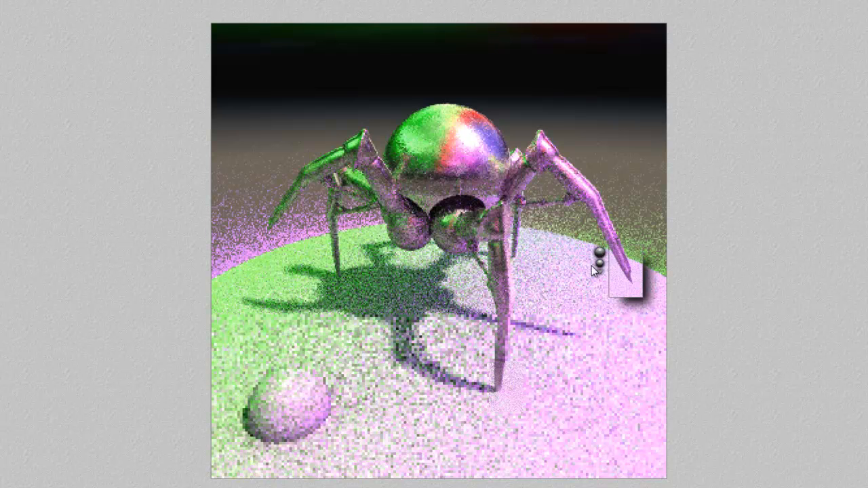
left_click_drag(596, 273, 572, 239)
left_click_drag(533, 270, 488, 215)
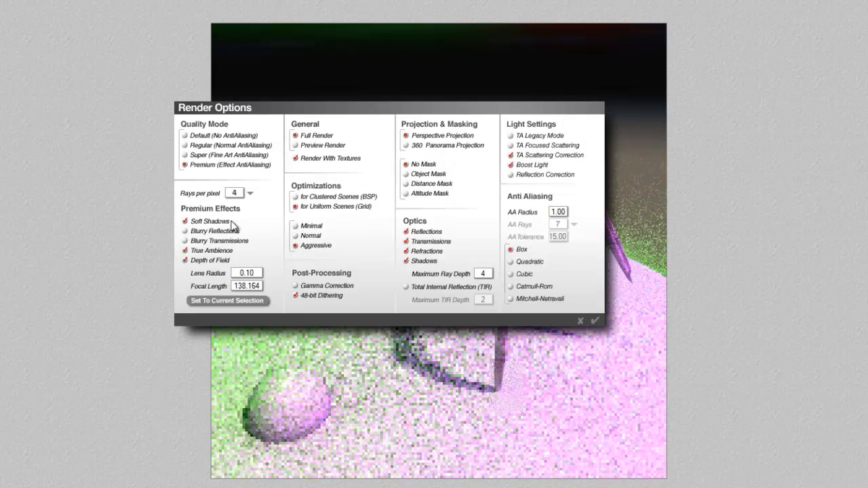
Choose a different rays per pixel setting in the render options and confirm it
left_click(250, 194)
left_click(271, 285)
left_click(595, 320)
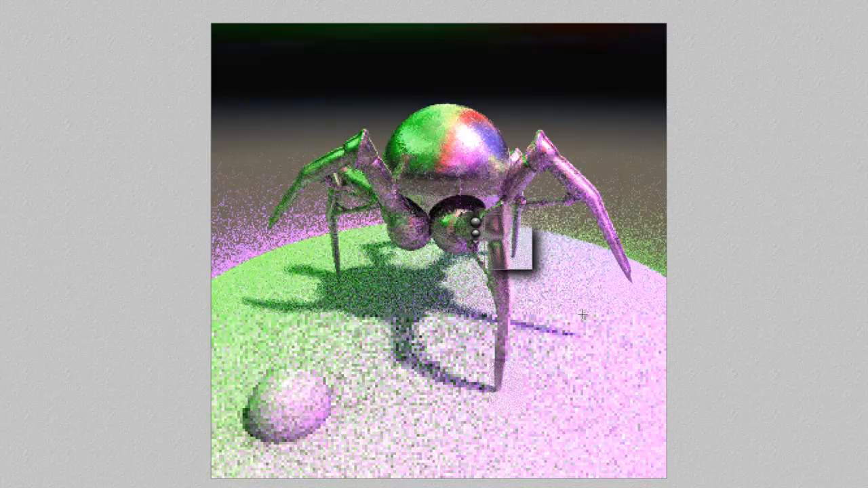